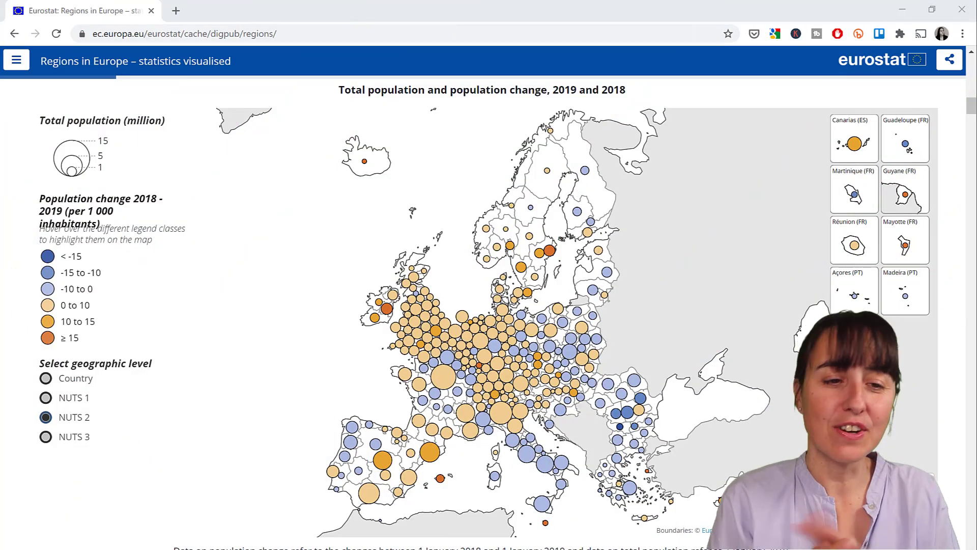
Open the population dataset from the source note below the total population and population change map.
{"action": "scroll", "coordinate": [640, 400], "scroll_direction": "up", "scroll_amount": 6}
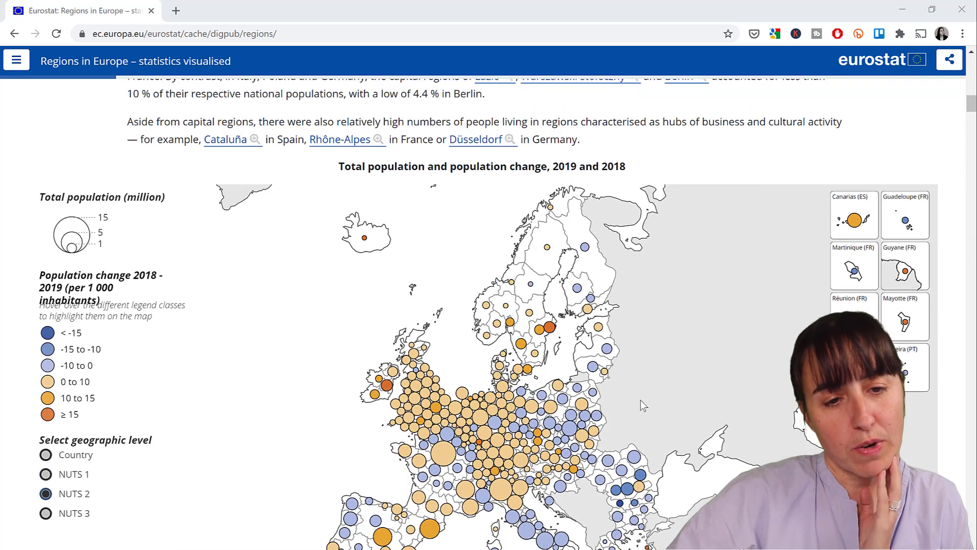
{"action": "scroll", "coordinate": [673, 384], "scroll_direction": "down", "scroll_amount": 2}
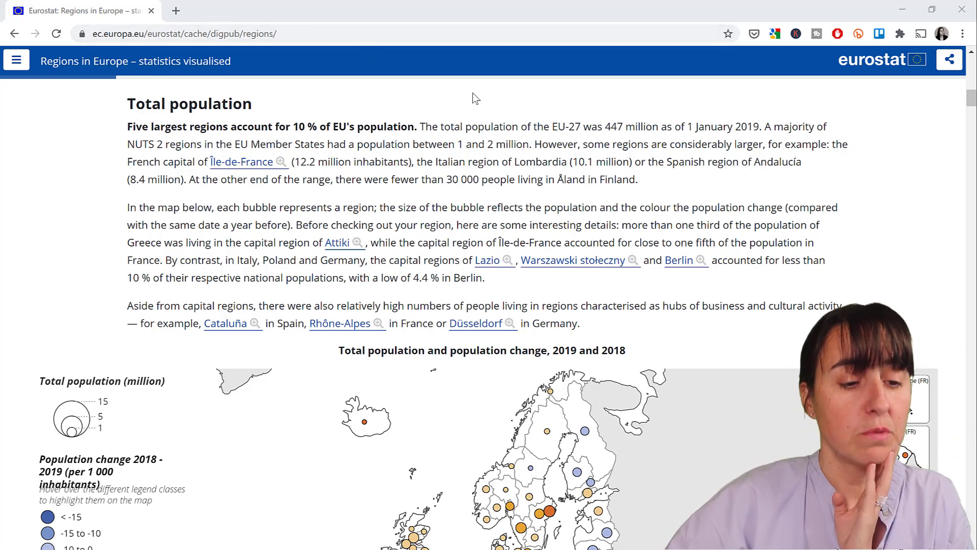
{"action": "scroll", "coordinate": [680, 324], "scroll_direction": "down", "scroll_amount": 4}
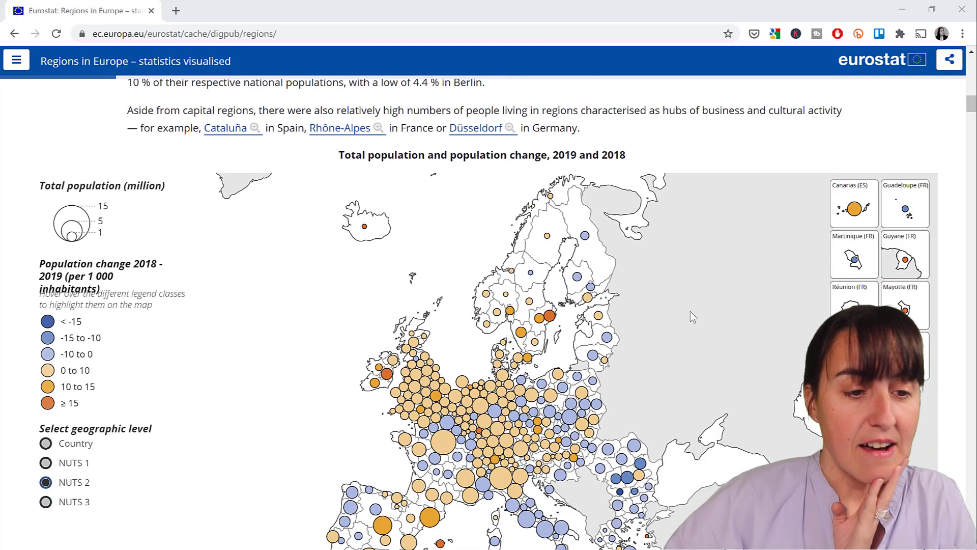
{"action": "scroll", "coordinate": [613, 425], "scroll_direction": "down", "scroll_amount": 3}
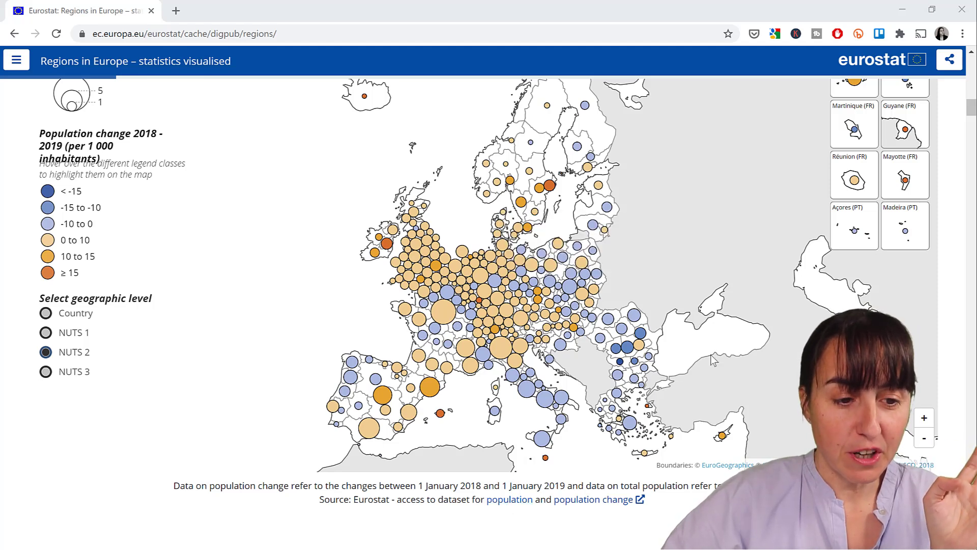
{"action": "left_click", "coordinate": [511, 501]}
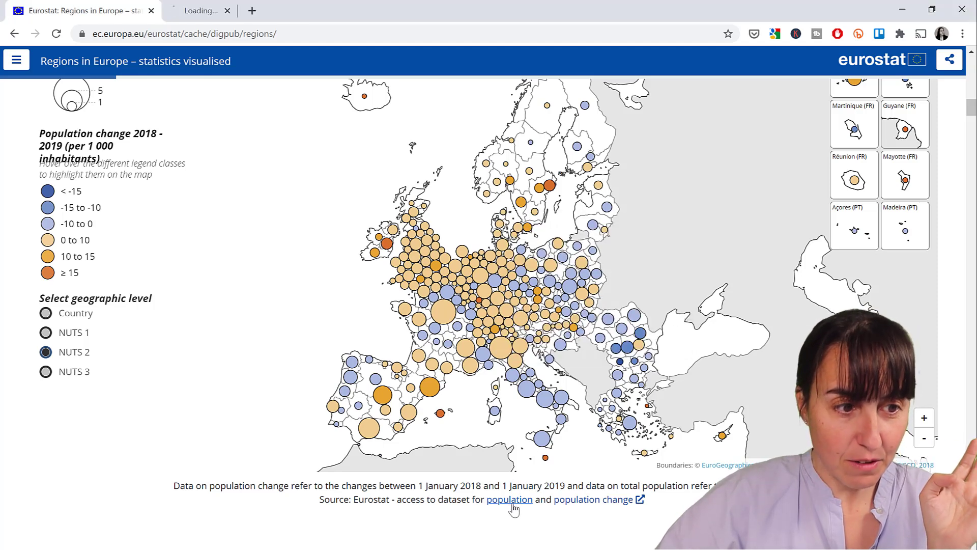
{"action": "left_click", "coordinate": [248, 11]}
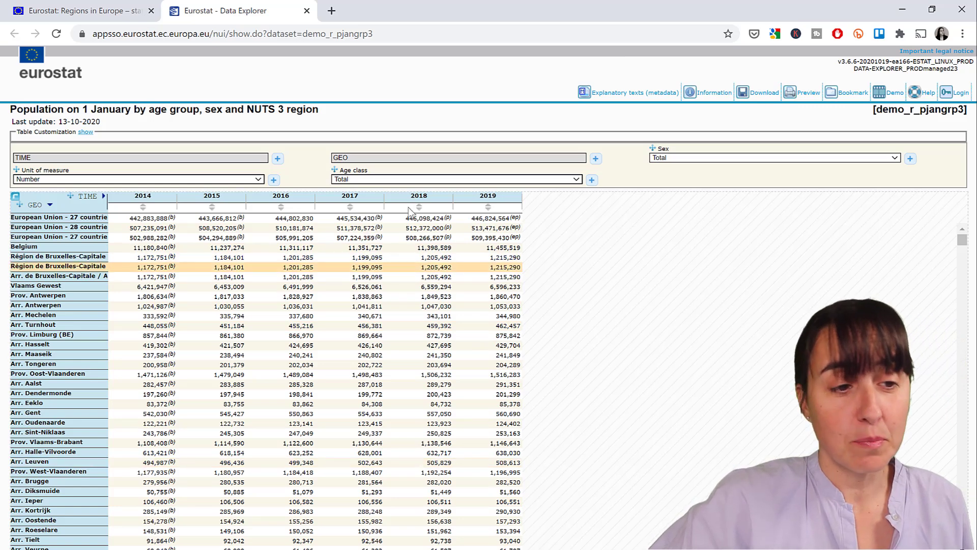
Open the bookmarked Eurostat Query builder page in a new browser tab.
{"action": "left_click", "coordinate": [332, 11]}
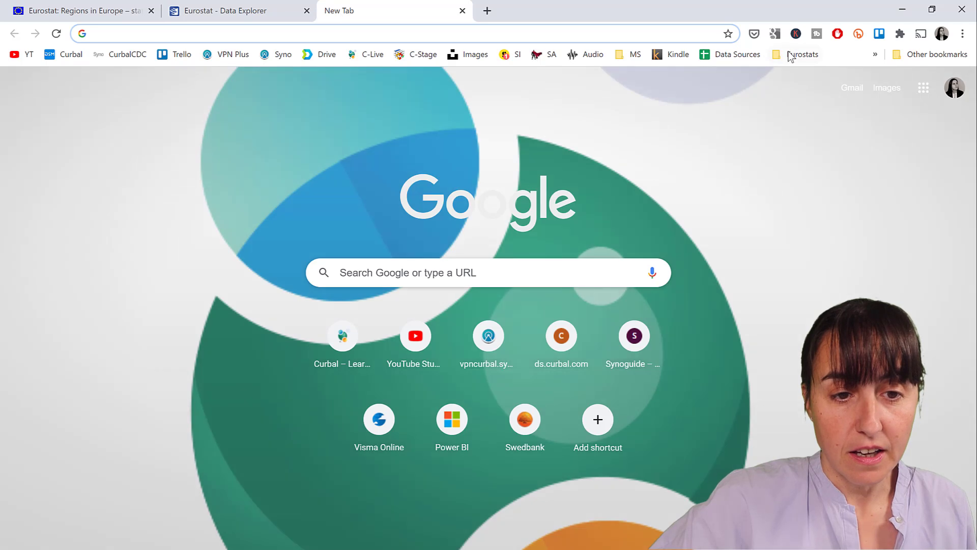
{"action": "left_click", "coordinate": [791, 56]}
{"action": "left_click", "coordinate": [824, 77]}
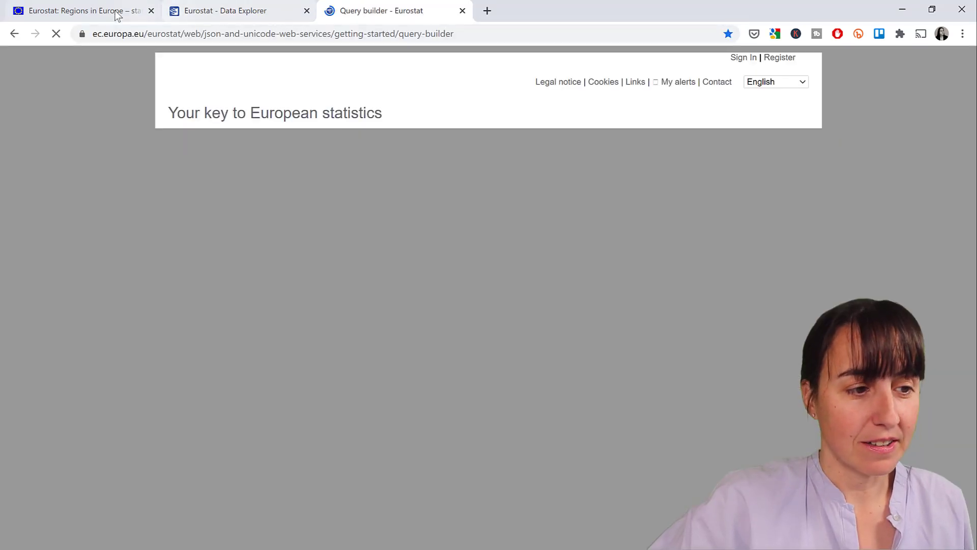
Copy the dataset code demo_r_pjangrp3 from the address of the Data Explorer page.
{"action": "left_click", "coordinate": [117, 14]}
{"action": "left_click", "coordinate": [222, 13]}
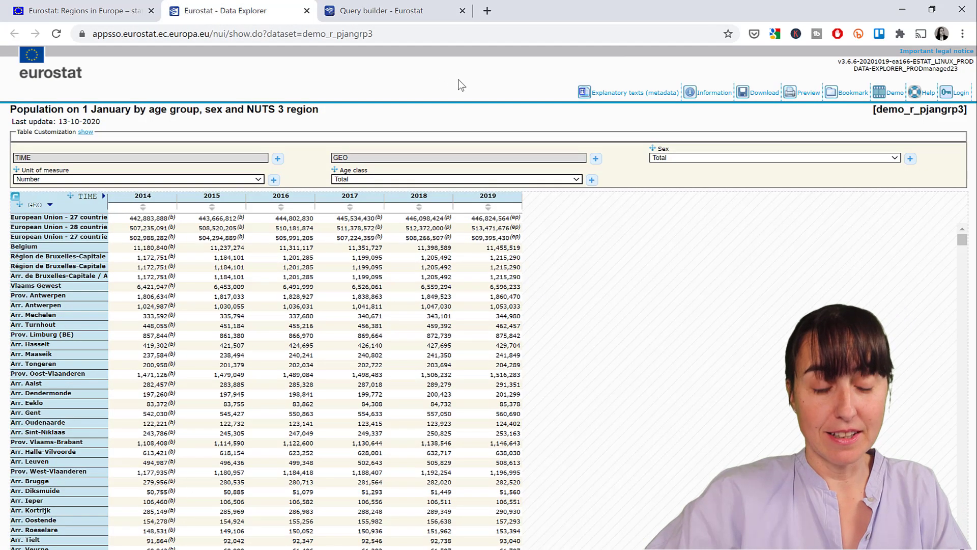
{"action": "left_click", "coordinate": [306, 34]}
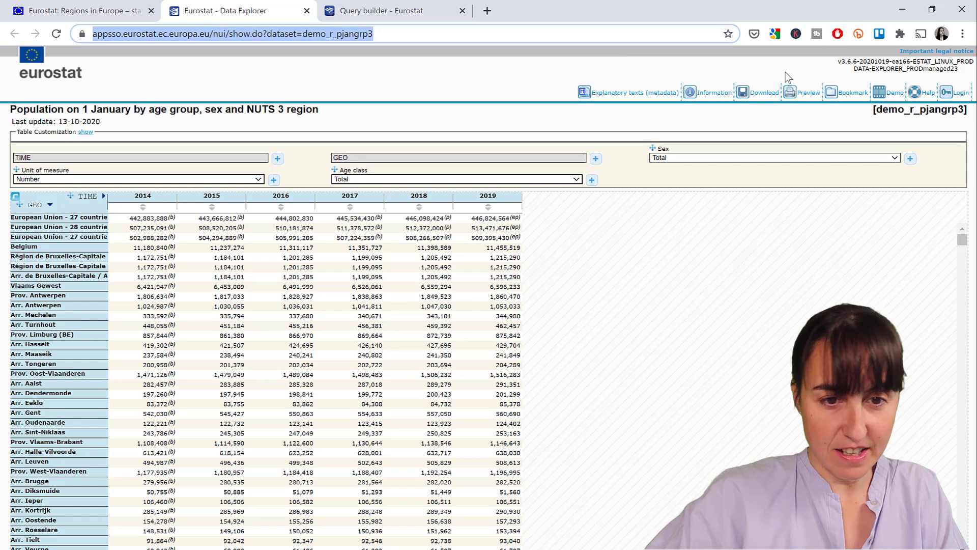
{"action": "left_click", "coordinate": [402, 34]}
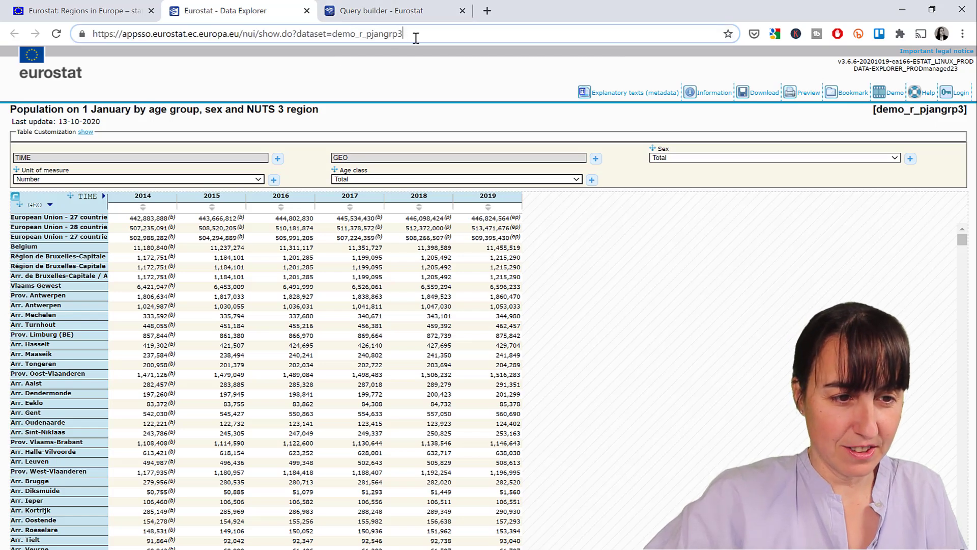
{"action": "left_click_drag", "start_coordinate": [414, 35], "coordinate": [334, 29]}
{"action": "key", "text": "ctrl+c"}
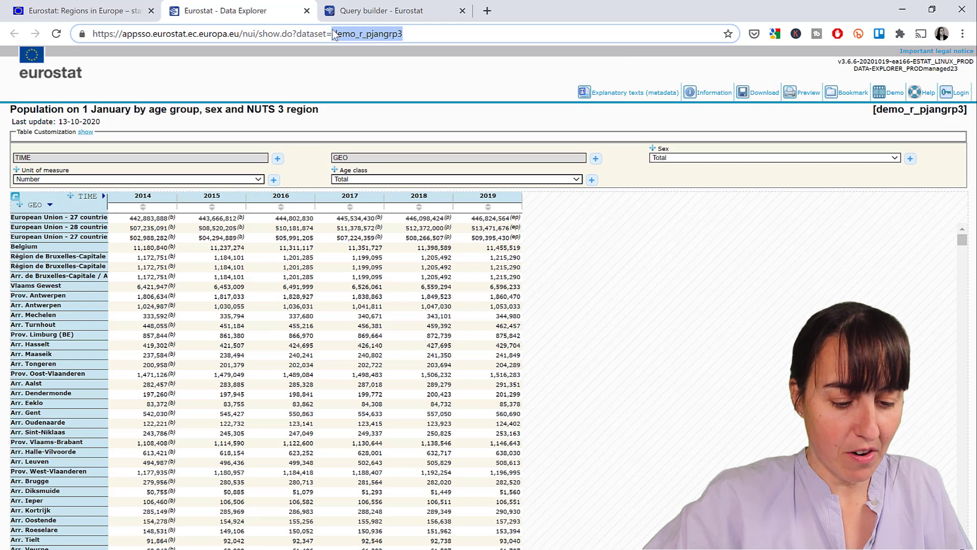
Enter the dataset code demo_r_pjangrp3 in the Query builder and proceed to its filter options.
{"action": "left_click", "coordinate": [400, 12]}
{"action": "left_click", "coordinate": [421, 422]}
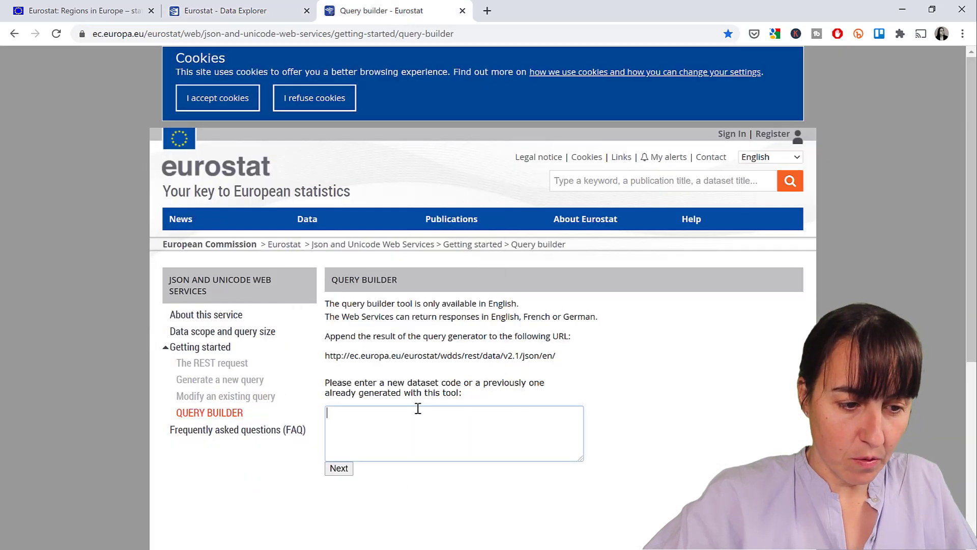
{"action": "key", "text": "ctrl+v"}
{"action": "left_click", "coordinate": [339, 469]}
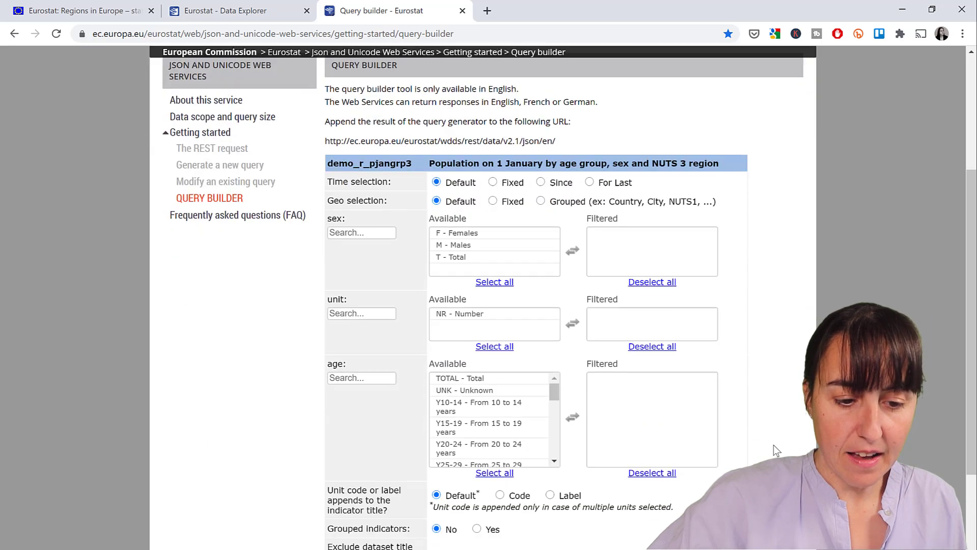
Try to generate the query filter with the default options and no sex, unit or age filters.
{"action": "scroll", "coordinate": [636, 484], "scroll_direction": "down", "scroll_amount": 6}
{"action": "left_click", "coordinate": [558, 522]}
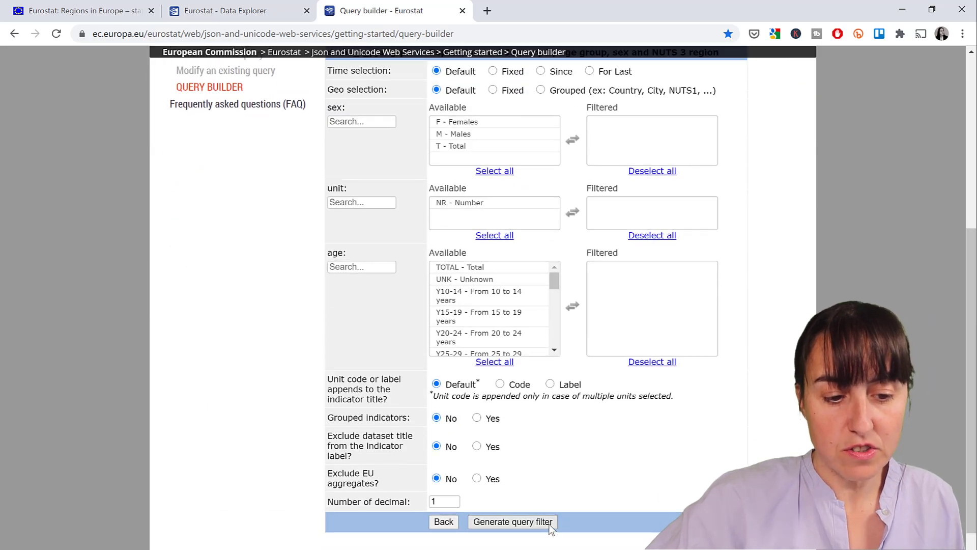
{"action": "scroll", "coordinate": [596, 458], "scroll_direction": "up", "scroll_amount": 6}
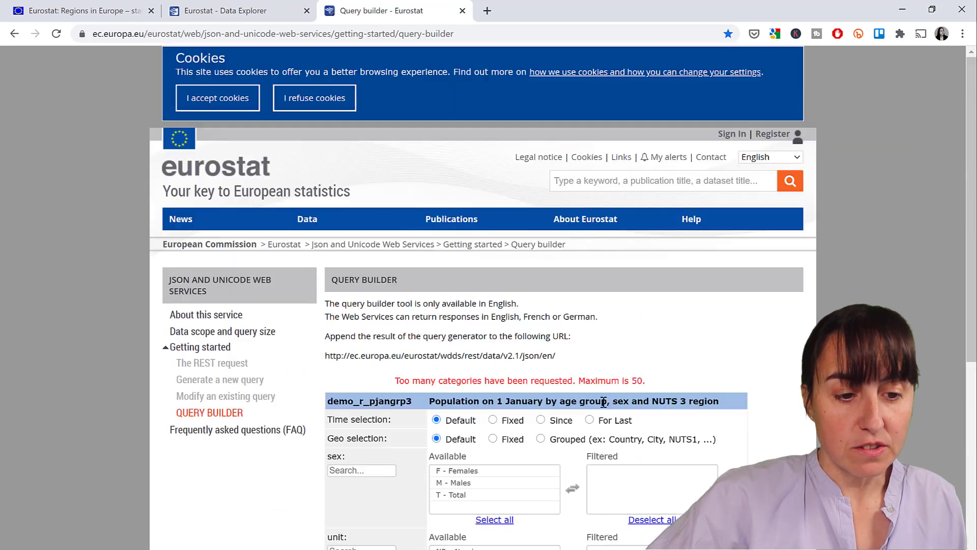
{"action": "left_click_drag", "start_coordinate": [646, 381], "coordinate": [470, 379]}
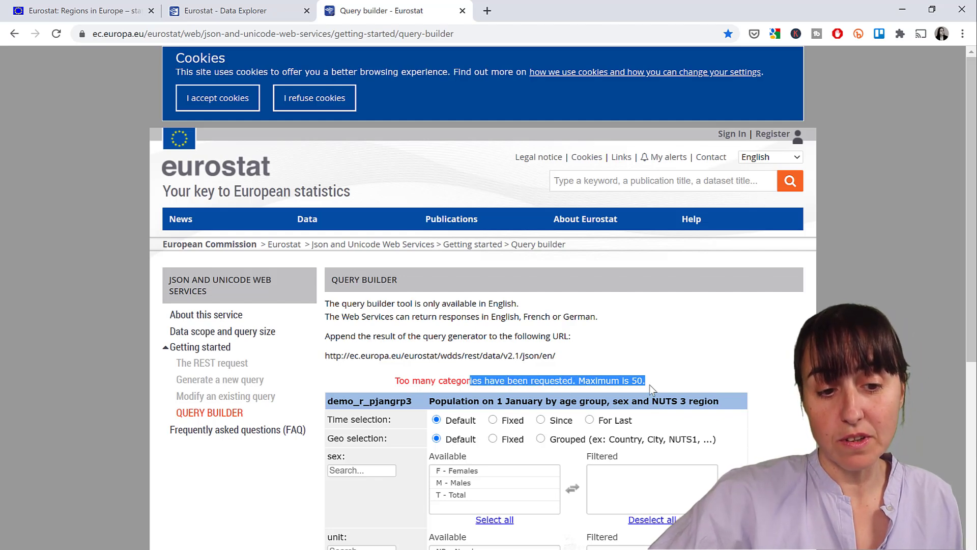
Filter the query to T - Total for sex and TOTAL - Total for age.
{"action": "scroll", "coordinate": [720, 377], "scroll_direction": "down", "scroll_amount": 1}
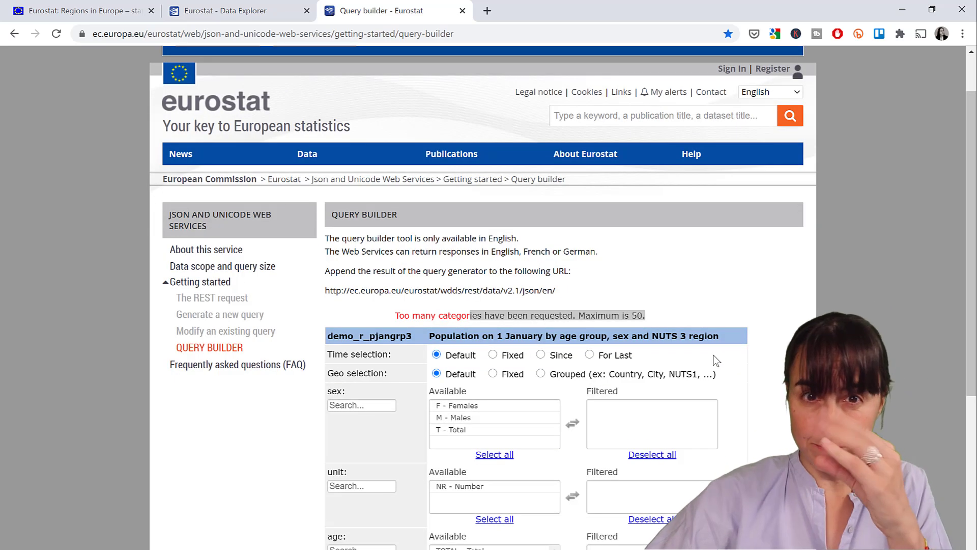
{"action": "scroll", "coordinate": [718, 363], "scroll_direction": "down", "scroll_amount": 1}
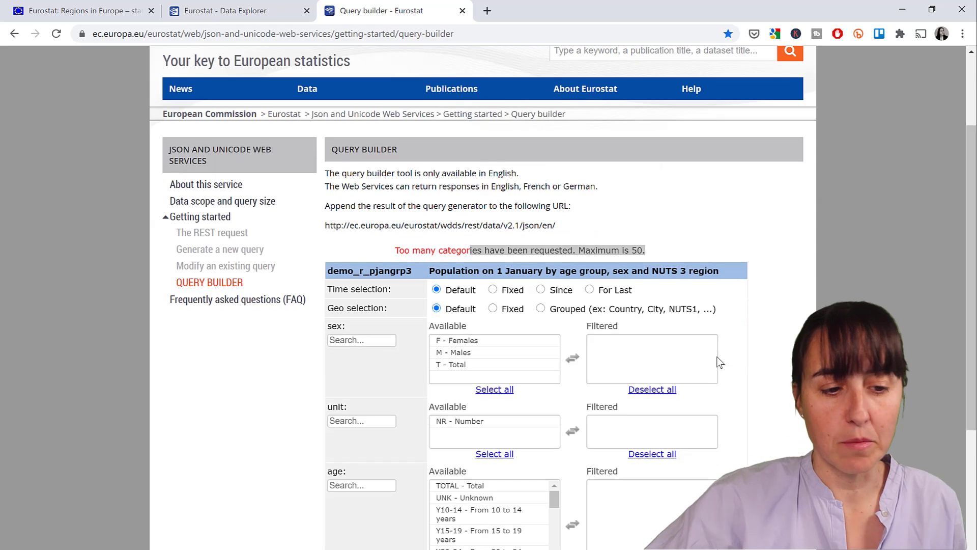
{"action": "double_click", "coordinate": [439, 366]}
{"action": "left_click", "coordinate": [610, 342]}
{"action": "left_click", "coordinate": [474, 354]}
{"action": "left_click", "coordinate": [573, 358]}
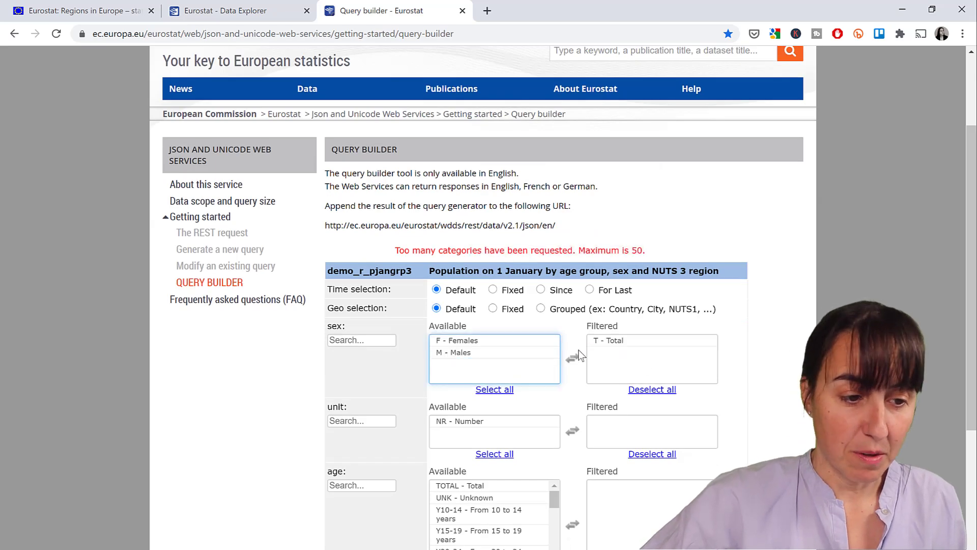
{"action": "scroll", "coordinate": [488, 359], "scroll_direction": "down", "scroll_amount": 2}
{"action": "left_click", "coordinate": [487, 359]}
{"action": "double_click", "coordinate": [487, 359]}
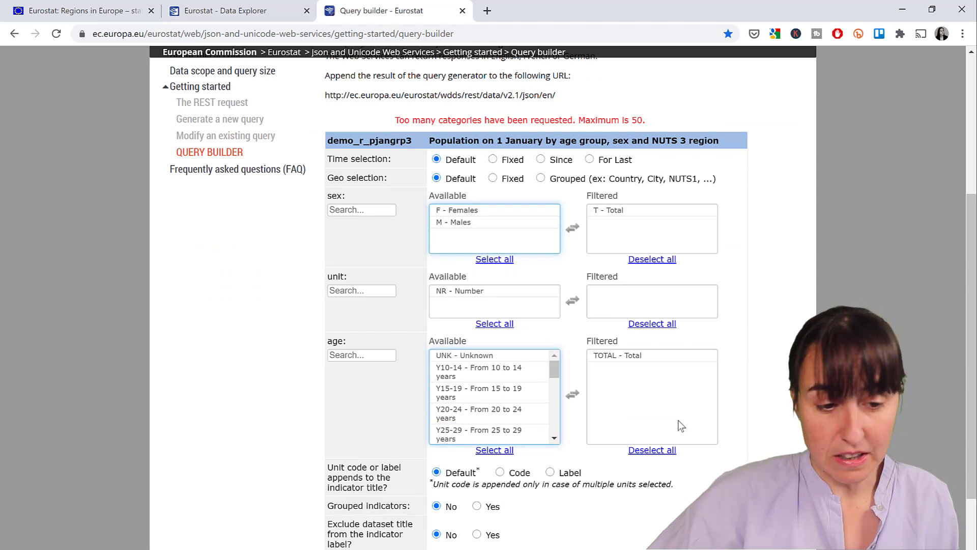
Generate the query filter from the chosen sex and age totals, keeping the other options at their defaults.
{"action": "scroll", "coordinate": [681, 426], "scroll_direction": "down", "scroll_amount": 1}
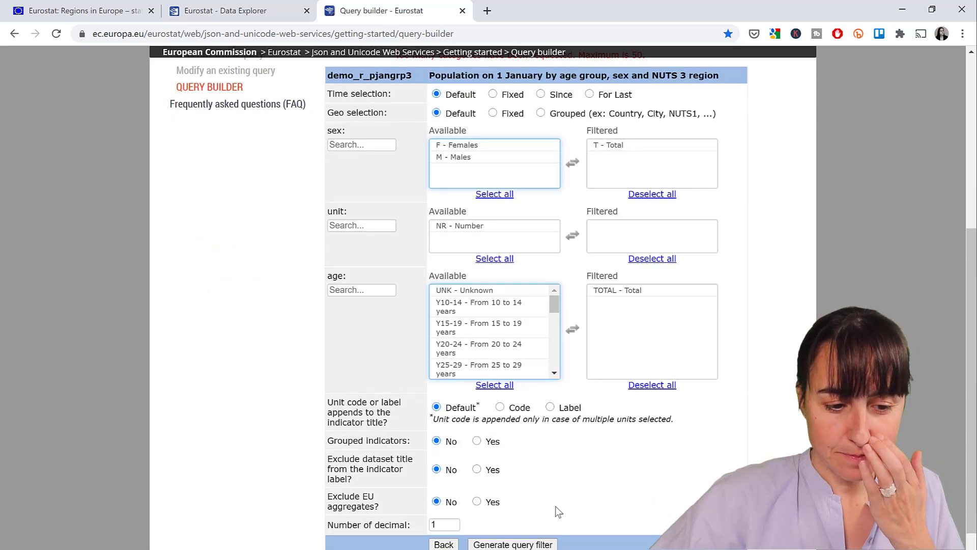
{"action": "left_click", "coordinate": [530, 544]}
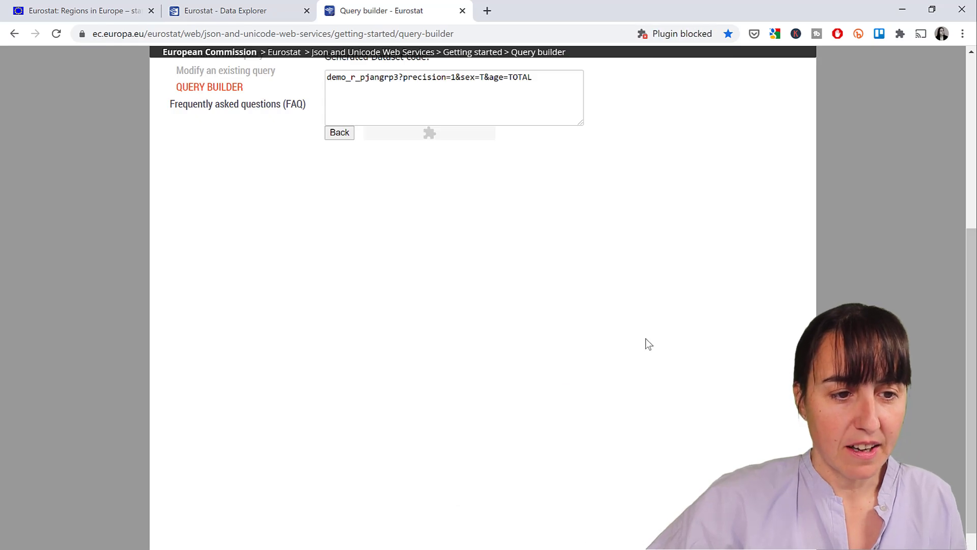
{"action": "scroll", "coordinate": [436, 202], "scroll_direction": "up", "scroll_amount": 3}
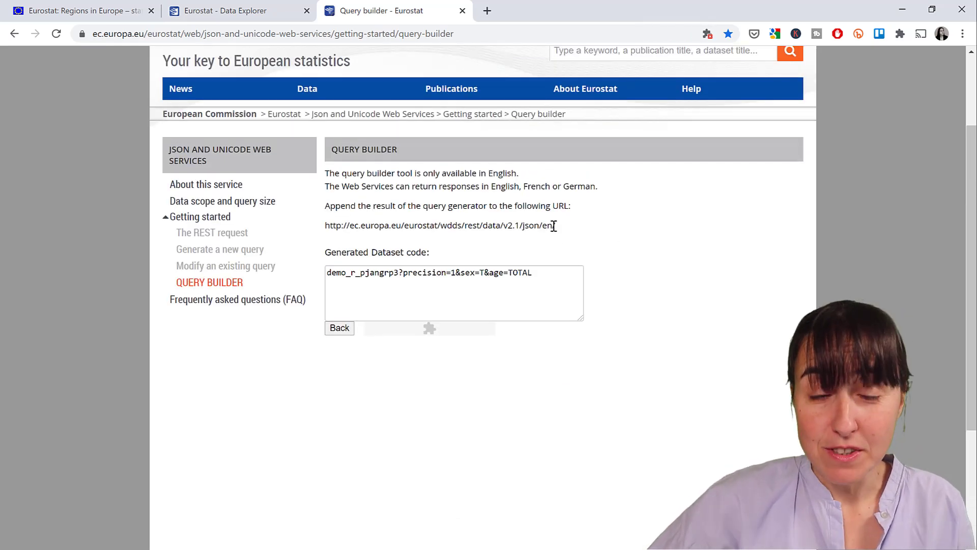
{"action": "left_click_drag", "start_coordinate": [555, 226], "coordinate": [524, 226]}
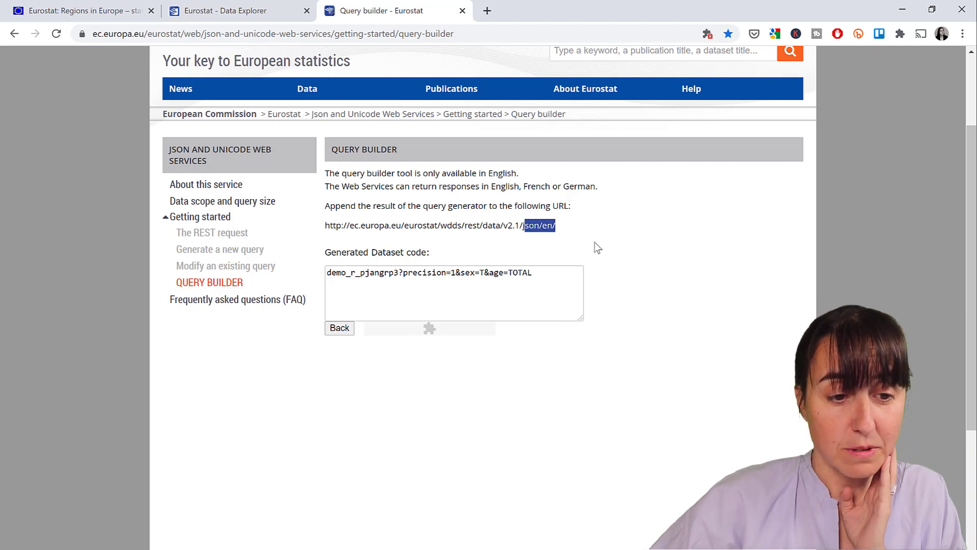
{"action": "left_click_drag", "start_coordinate": [325, 225], "coordinate": [564, 231]}
{"action": "key", "text": "ctrl+c"}
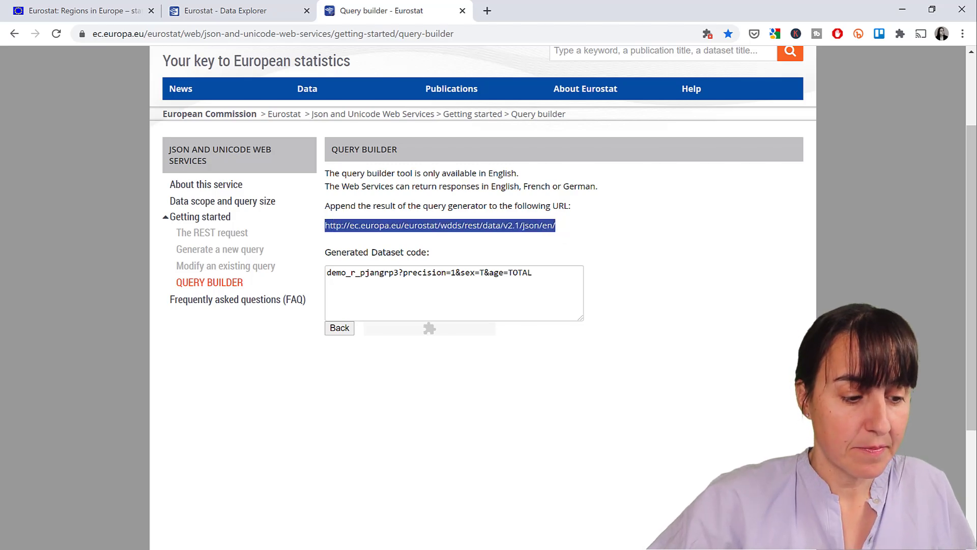
Switch to Power BI Desktop and start a basic Web data source with the copied base URL.
{"action": "left_click", "coordinate": [352, 533]}
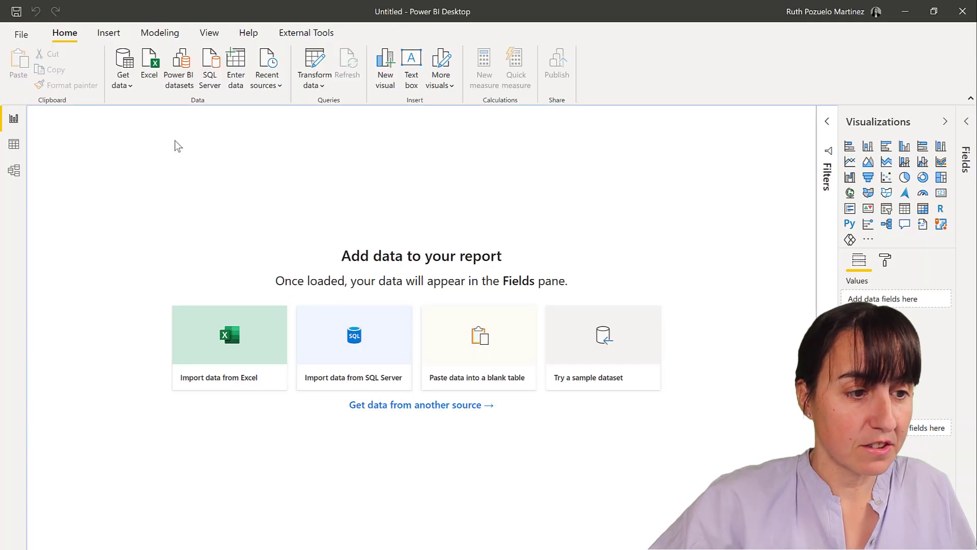
{"action": "left_click", "coordinate": [128, 85]}
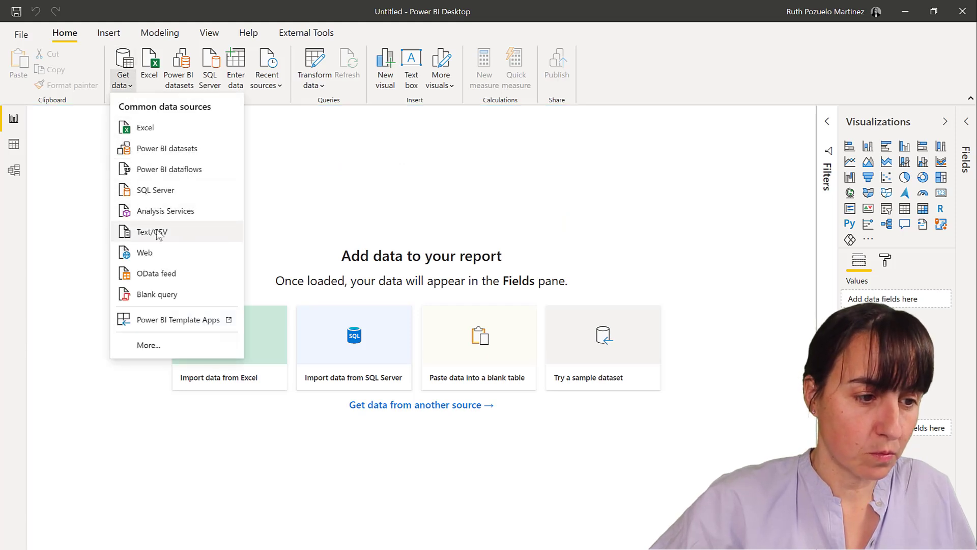
{"action": "left_click", "coordinate": [155, 253]}
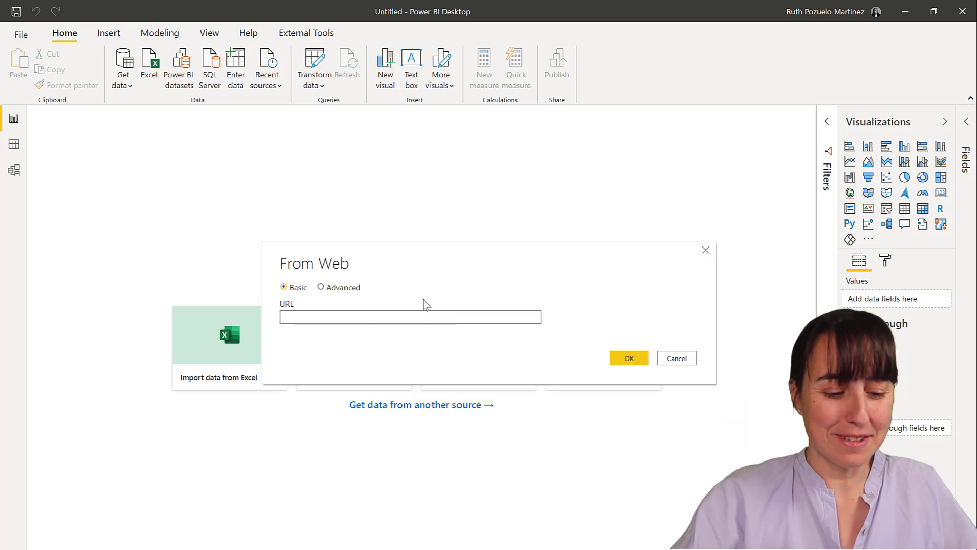
{"action": "key", "text": "ctrl+v"}
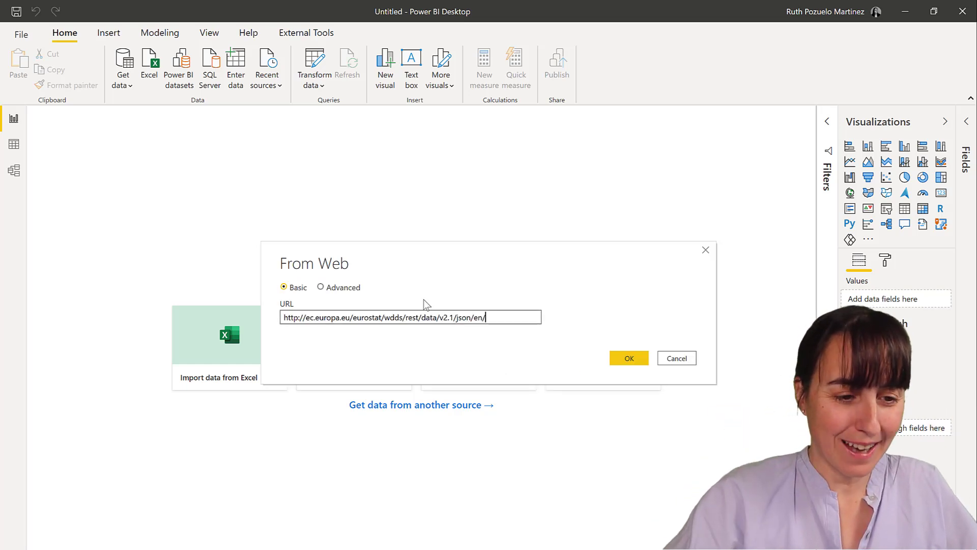
Replace json with unicode in the web source URL.
{"action": "double_click", "coordinate": [465, 319]}
{"action": "type", "text": "uni"}
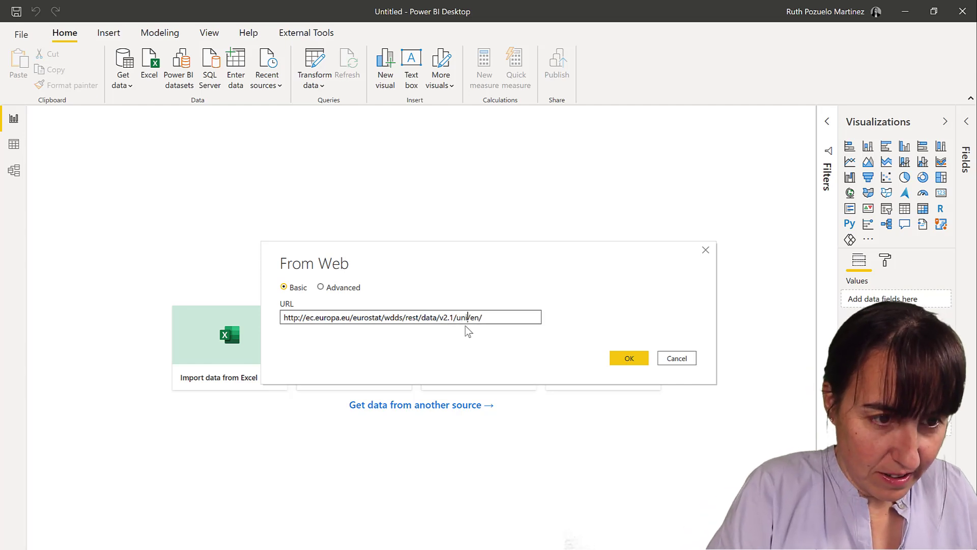
{"action": "type", "text": "code"}
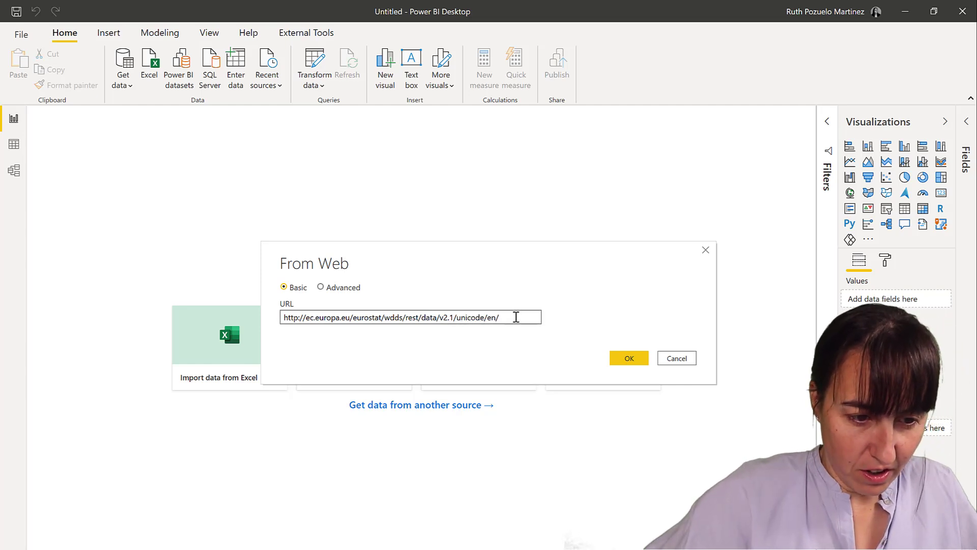
Append the generated code demo_r_pjangrp3?precision=1&sex=T&age=TOTAL from the Query builder to the web source URL and connect to it.
{"action": "key", "text": "alt+Tab"}
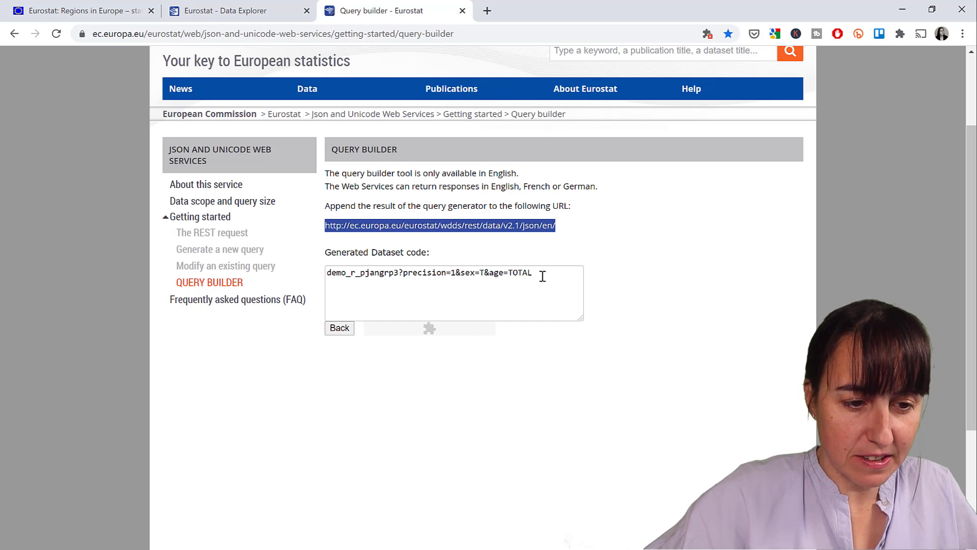
{"action": "left_click_drag", "start_coordinate": [541, 275], "coordinate": [349, 266]}
{"action": "key", "text": "ctrl+c"}
{"action": "key", "text": "alt+Tab"}
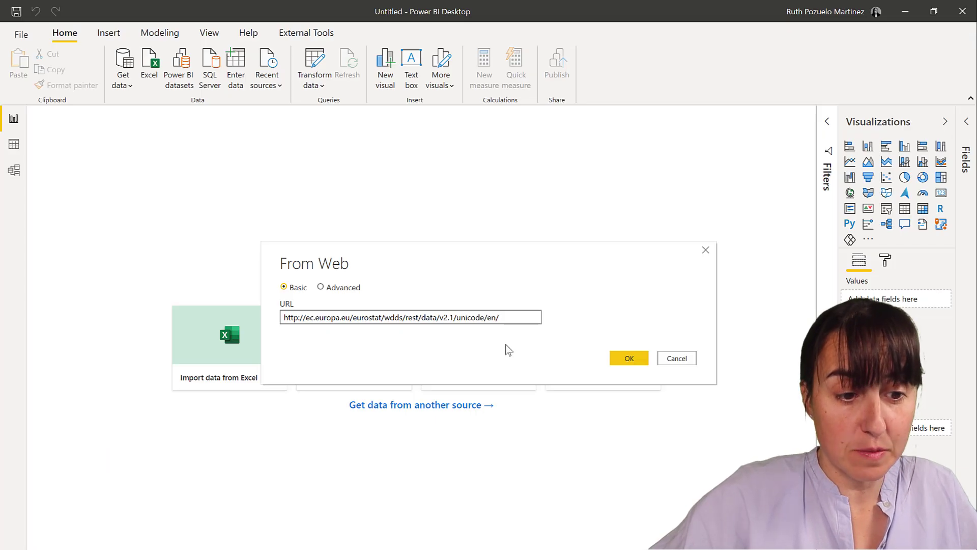
{"action": "key", "text": "ctrl+v"}
{"action": "left_click", "coordinate": [631, 359]}
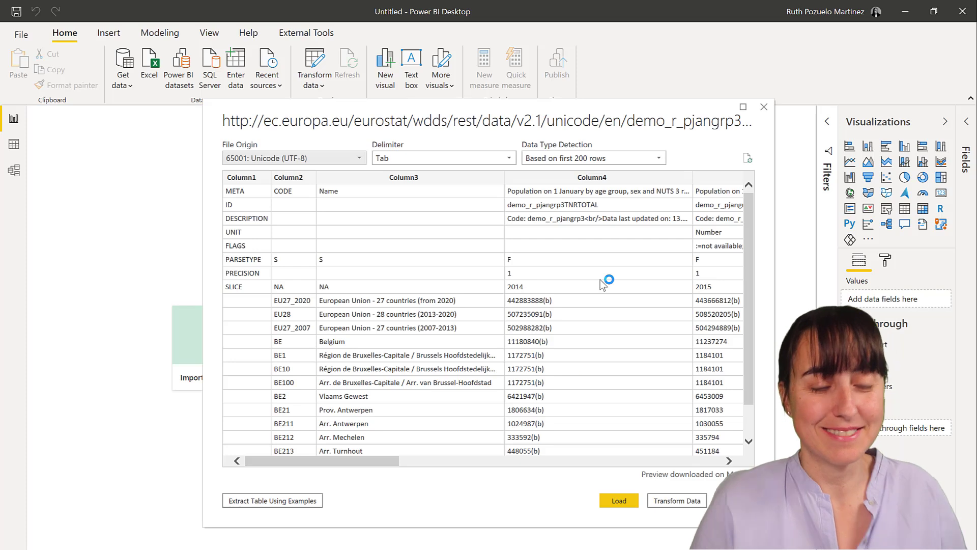
Open the previewed Eurostat table for transformation in Power Query Editor and maximize the editor window.
{"action": "left_click", "coordinate": [697, 501]}
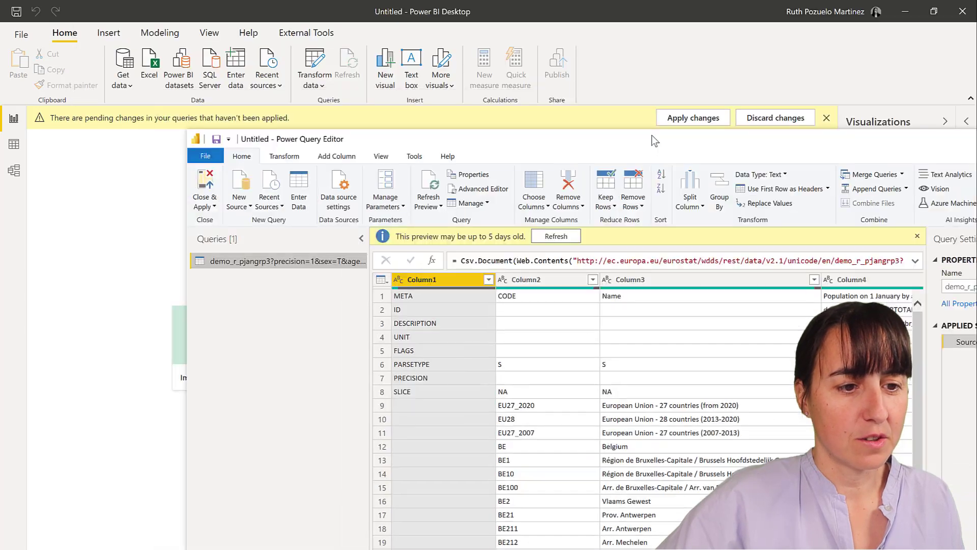
{"action": "left_click_drag", "start_coordinate": [650, 144], "coordinate": [484, 6]}
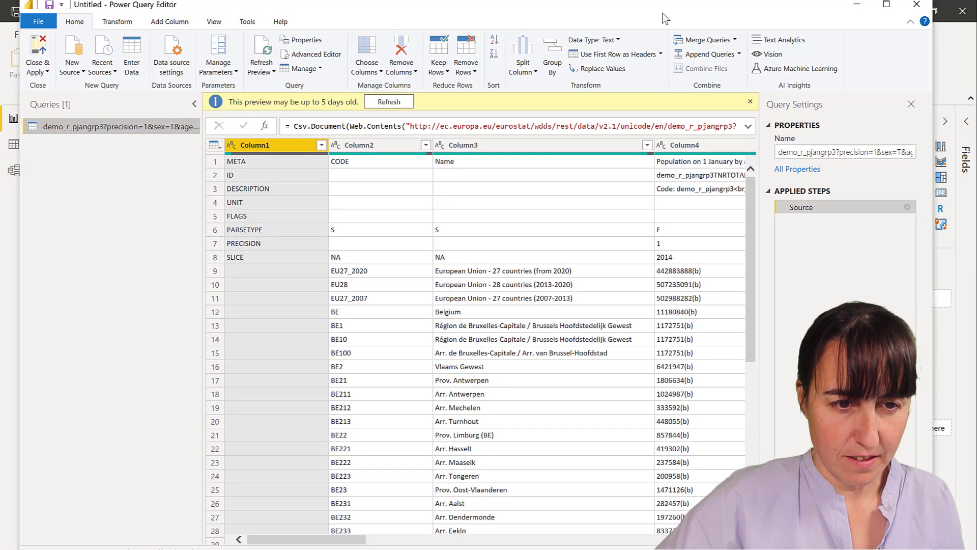
{"action": "left_click_drag", "start_coordinate": [663, 14], "coordinate": [649, 27]}
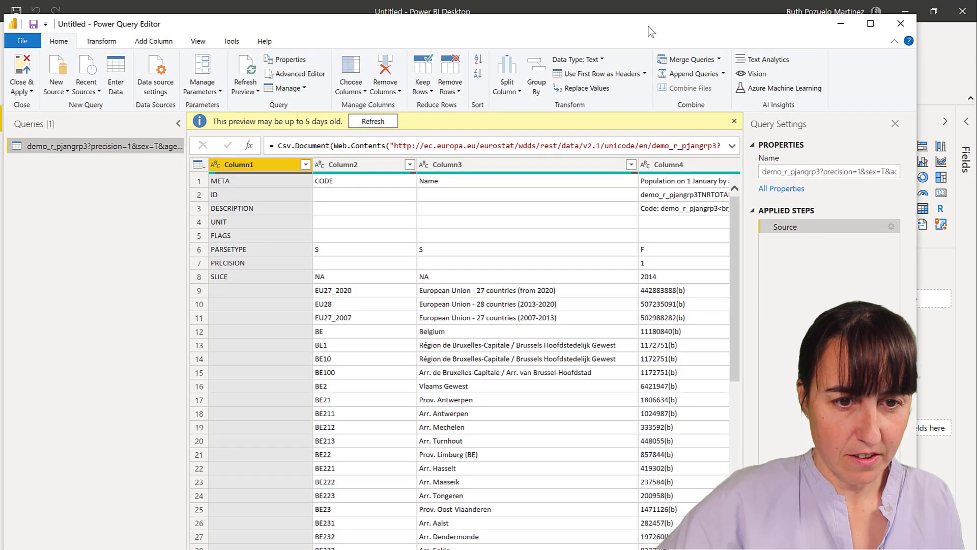
{"action": "left_click", "coordinate": [871, 24]}
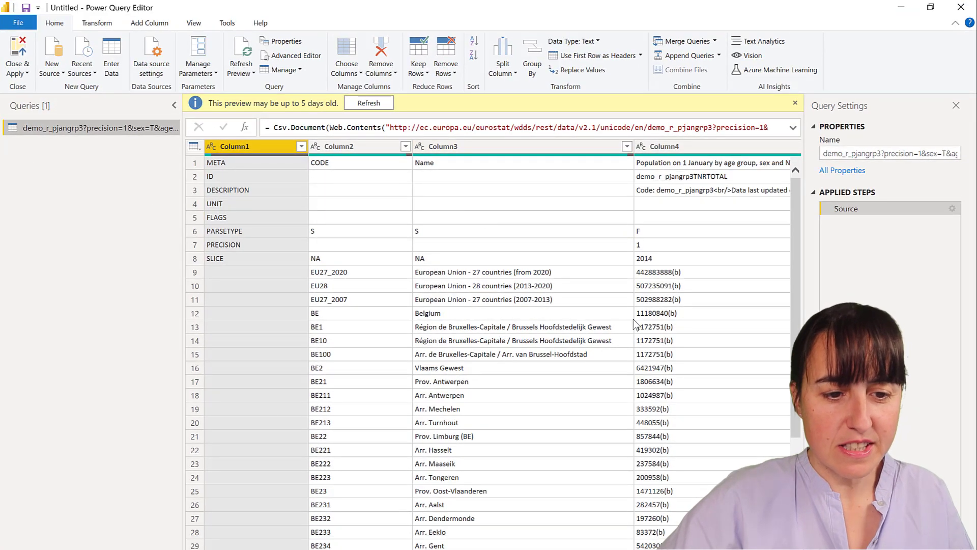
{"action": "scroll", "coordinate": [636, 325], "scroll_direction": "down", "scroll_amount": 6}
{"action": "scroll", "coordinate": [644, 313], "scroll_direction": "up", "scroll_amount": 6}
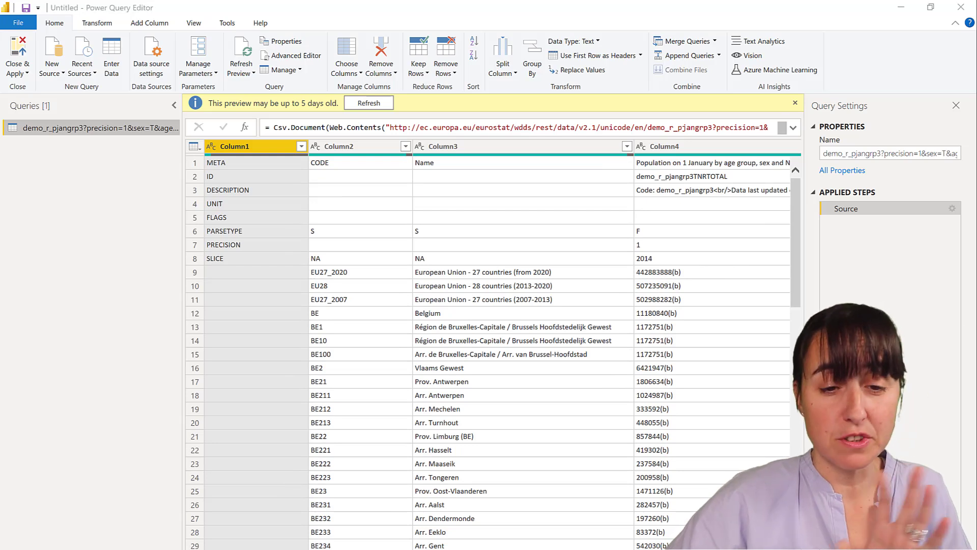
Rename the imported query as Population 2018-19.
{"action": "left_click", "coordinate": [896, 152]}
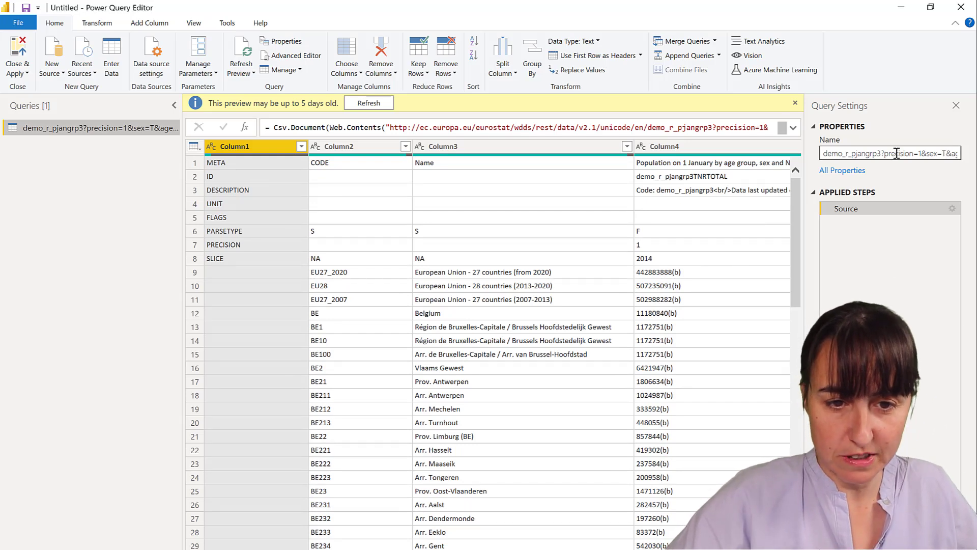
{"action": "double_click", "coordinate": [896, 152]}
{"action": "key", "text": "ctrl+a"}
{"action": "type", "text": "P"}
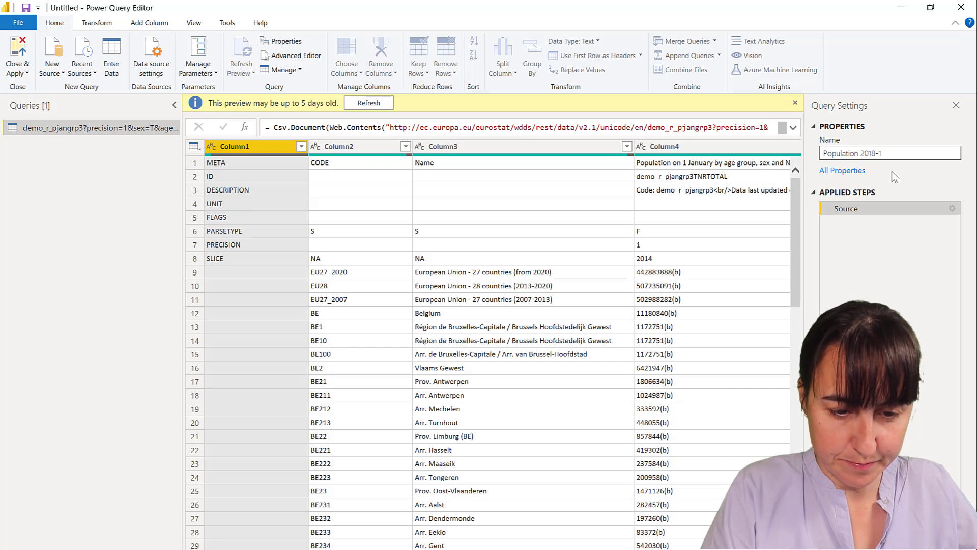
{"action": "key", "text": "Return"}
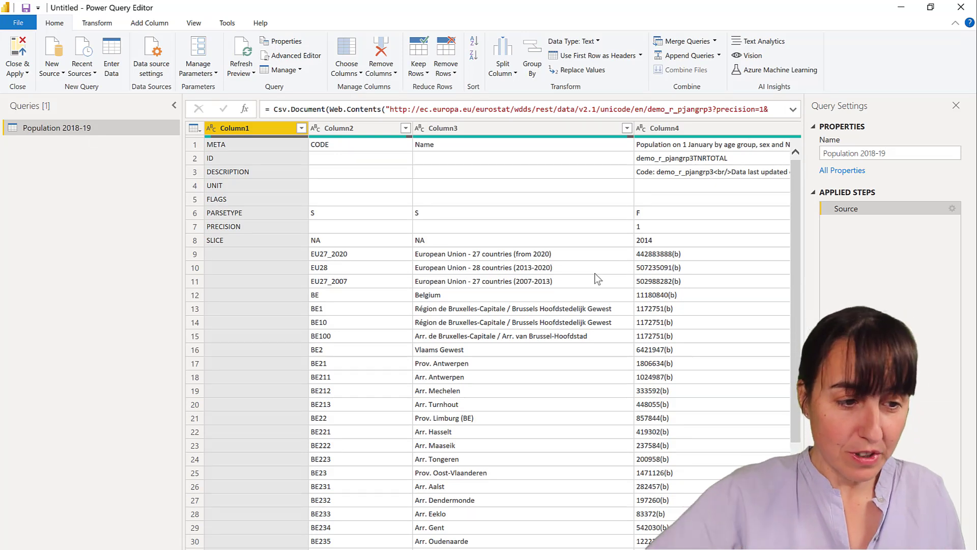
Examine the table's columns from Column2 through Column10 to check which codes, names and years they hold.
{"action": "left_click", "coordinate": [355, 282]}
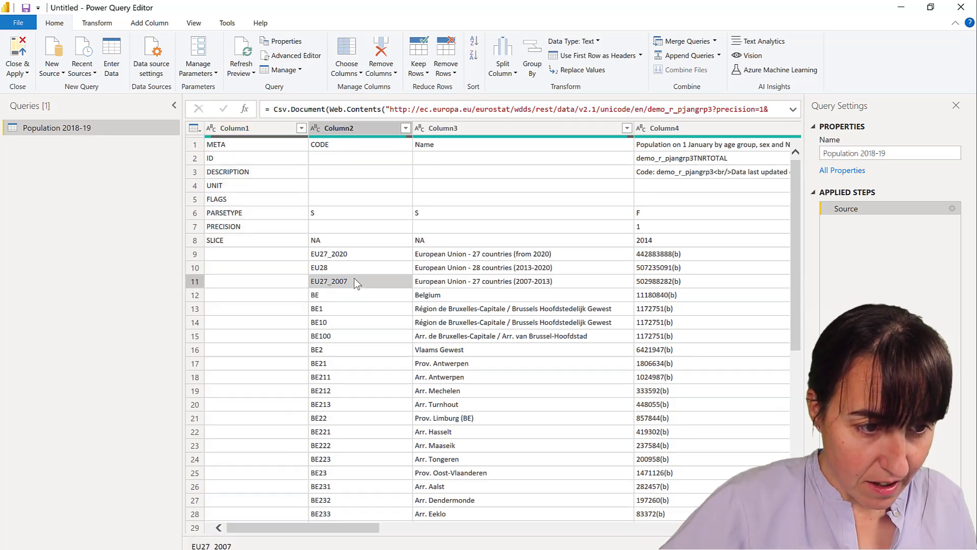
{"action": "key", "text": "Right"}
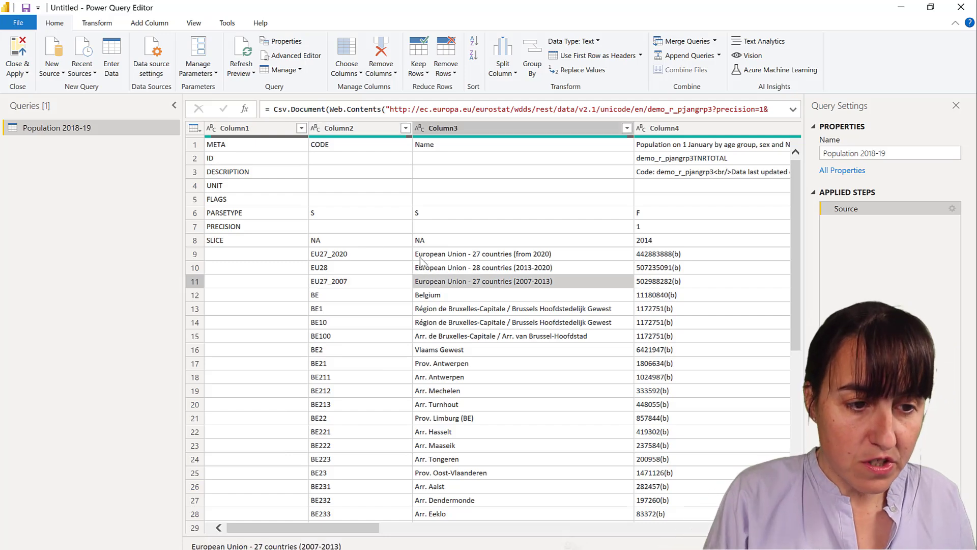
{"action": "key", "text": "Right"}
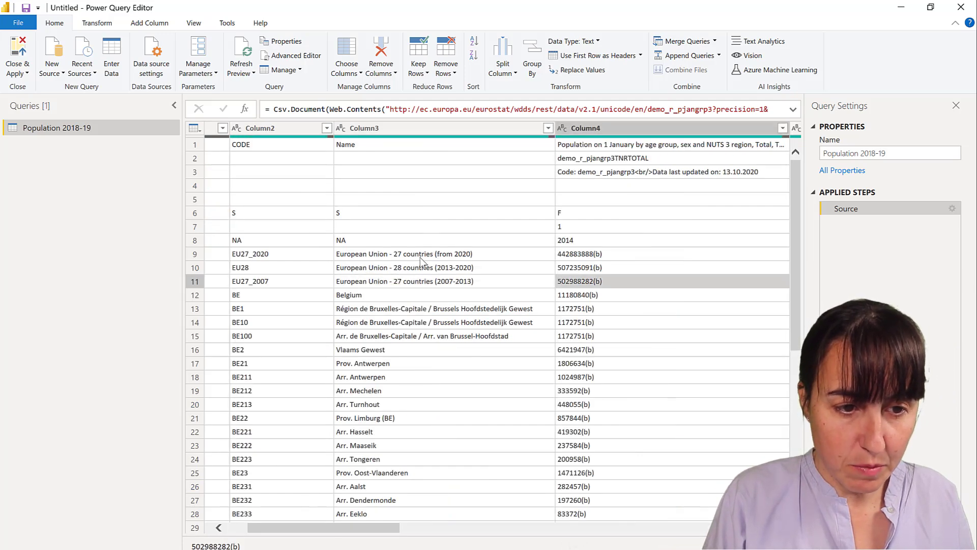
{"action": "key", "text": "Right"}
{"action": "key", "text": "Right"}
{"action": "key", "text": "Right"}
{"action": "key", "text": "Right"}
{"action": "key", "text": "Right"}
{"action": "key", "text": "Right"}
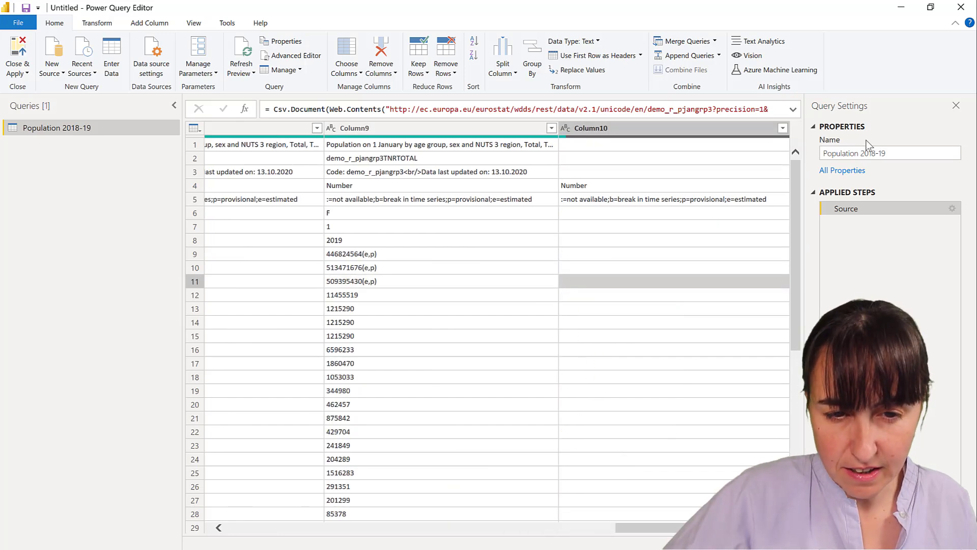
Correct the start year in the query name so that it reads Population 2014-19.
{"action": "left_click", "coordinate": [876, 153]}
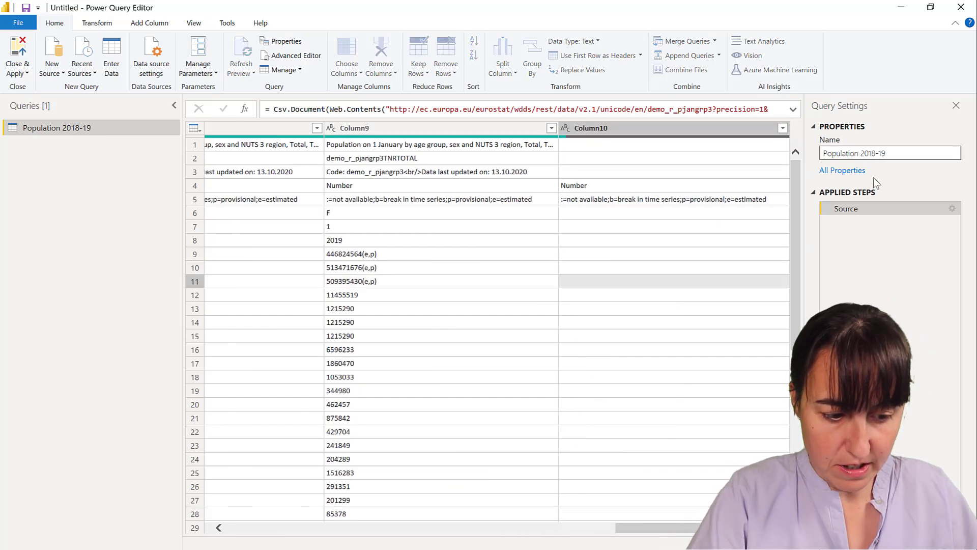
{"action": "type", "text": "4"}
{"action": "key", "text": "Return"}
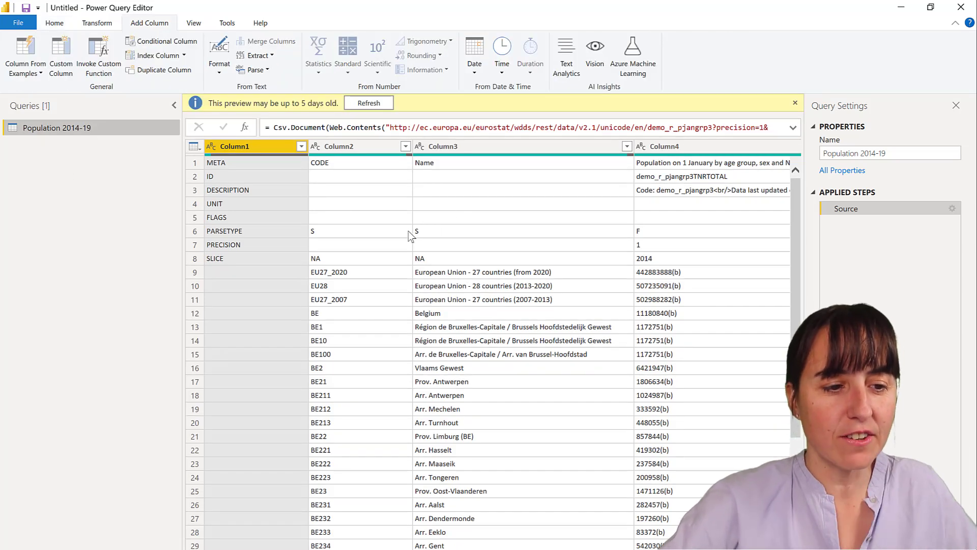
Duplicate the Population 2014-19 query.
{"action": "left_click", "coordinate": [353, 147], "text": "ctrl"}
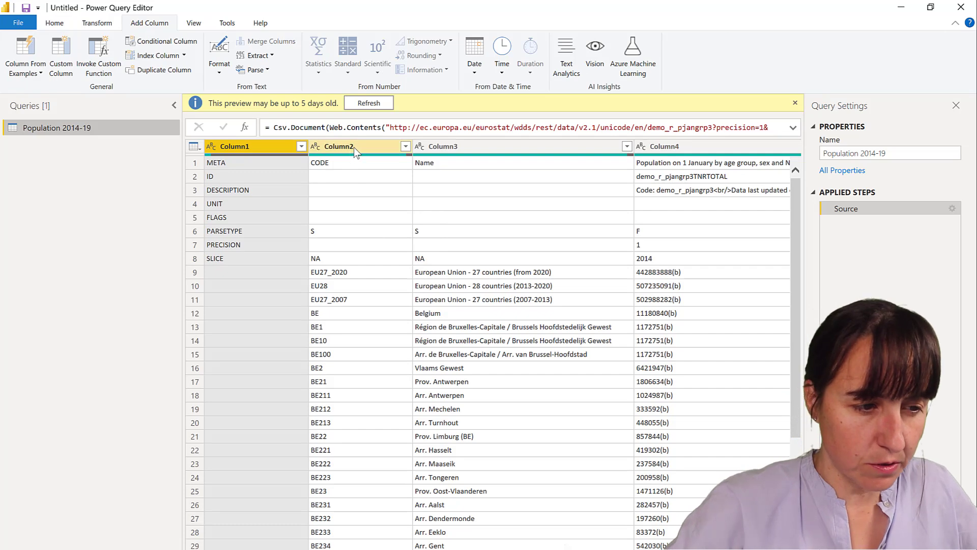
{"action": "right_click", "coordinate": [80, 126]}
{"action": "left_click", "coordinate": [115, 210]}
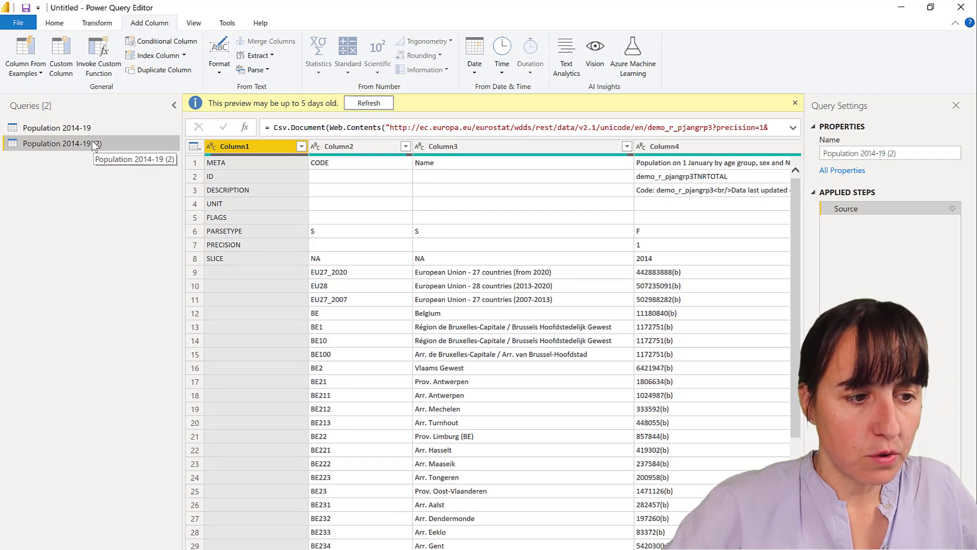
Remove the top 1 row from the duplicated query.
{"action": "left_click", "coordinate": [316, 148]}
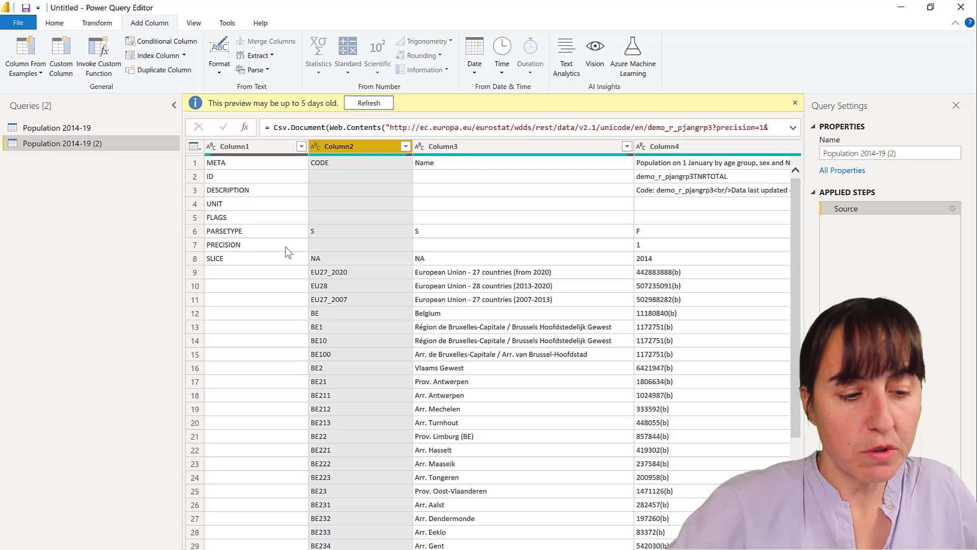
{"action": "left_click", "coordinate": [248, 259]}
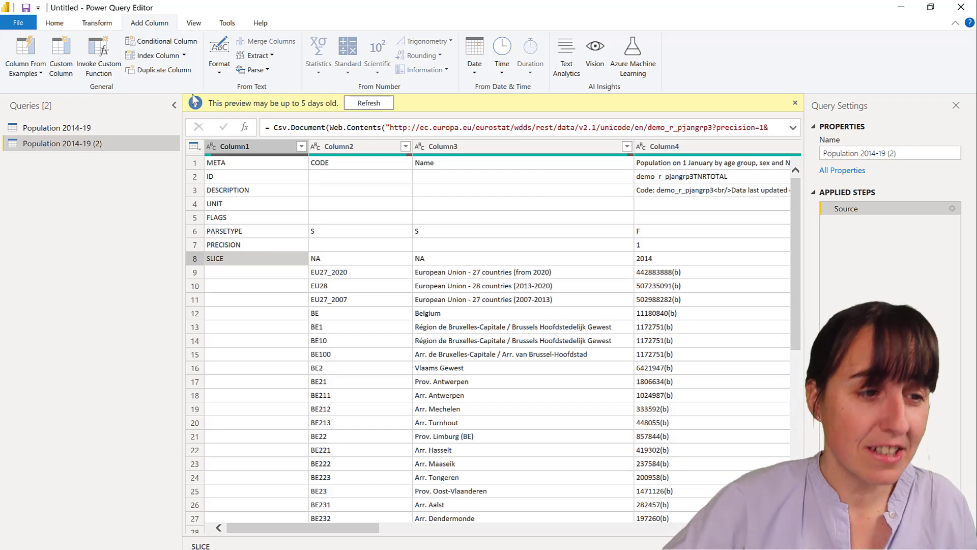
{"action": "left_click", "coordinate": [62, 24]}
{"action": "left_click", "coordinate": [446, 66]}
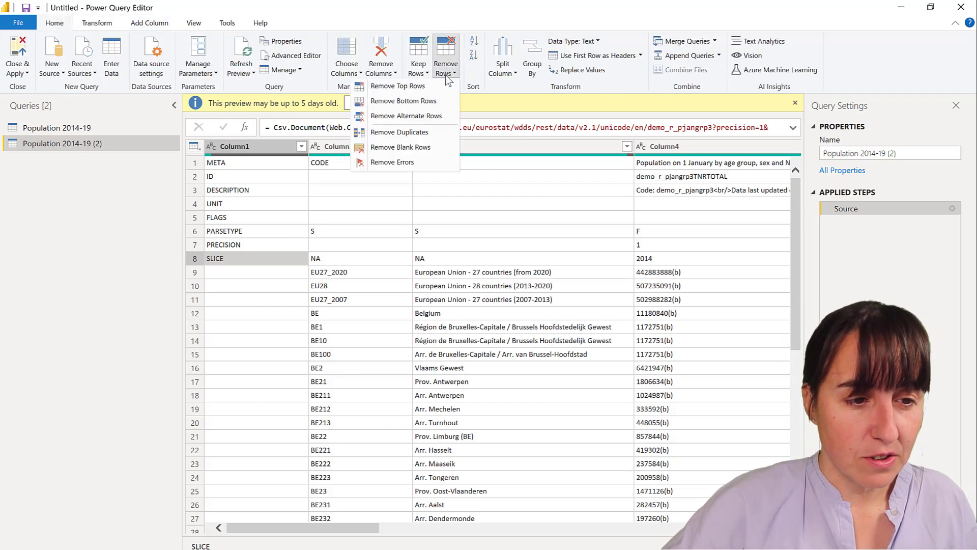
{"action": "left_click", "coordinate": [535, 273]}
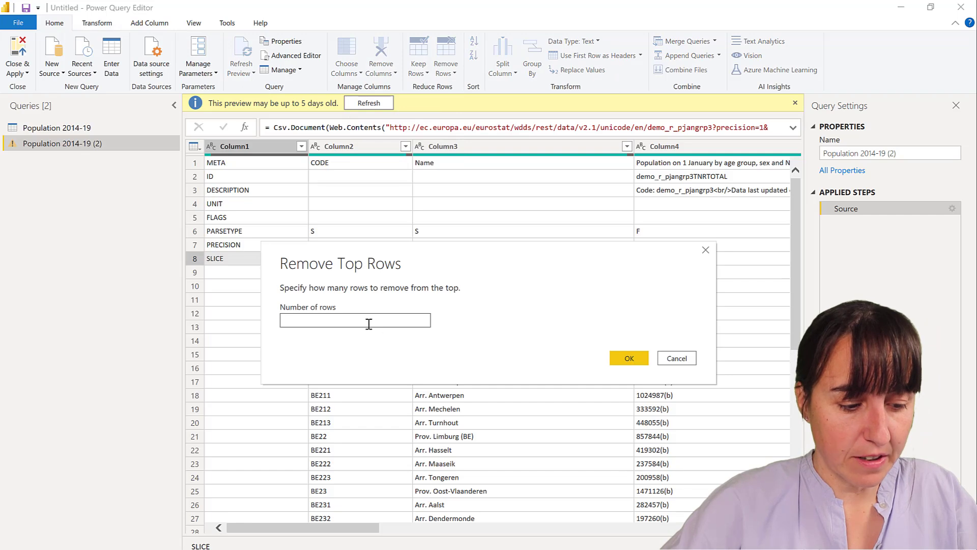
{"action": "type", "text": "1"}
{"action": "left_click", "coordinate": [630, 359]}
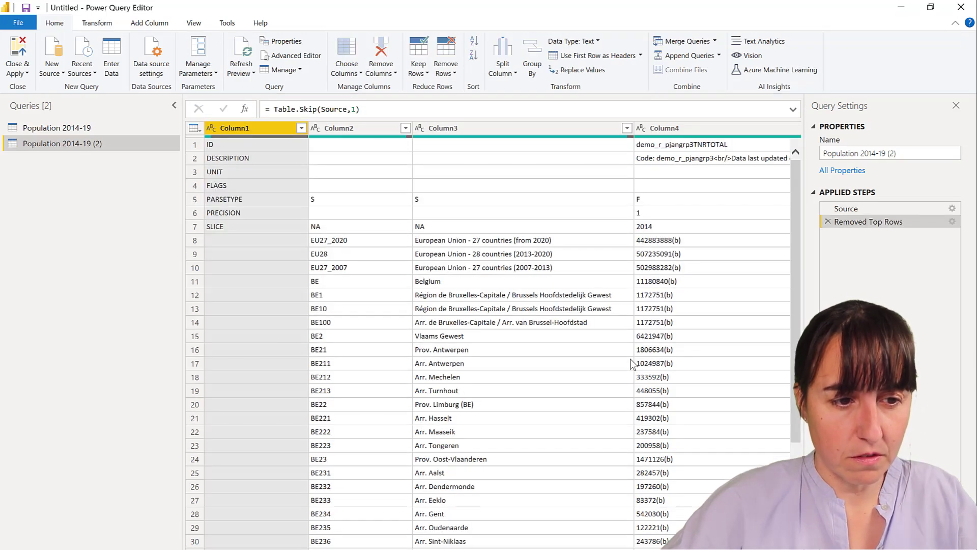
Replace the row count in the Table.Skip formula with the condition each [Column1]<>"SLICE".
{"action": "left_click", "coordinate": [353, 111]}
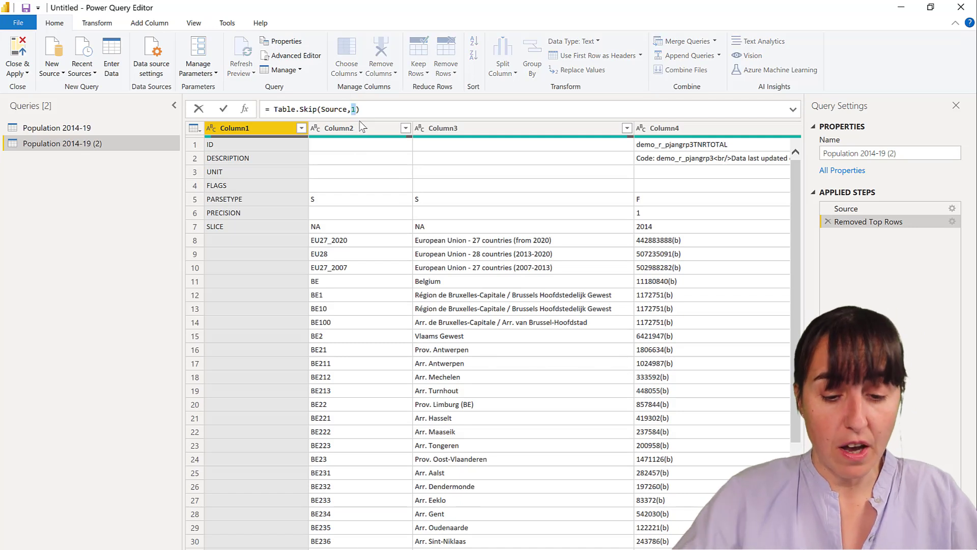
{"action": "key", "text": "BackSpace"}
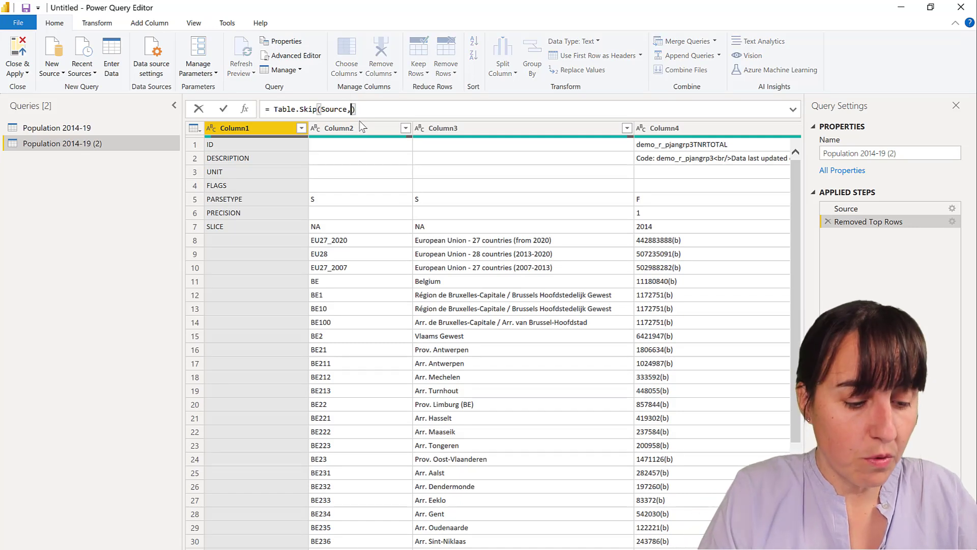
{"action": "type", "text": "each "}
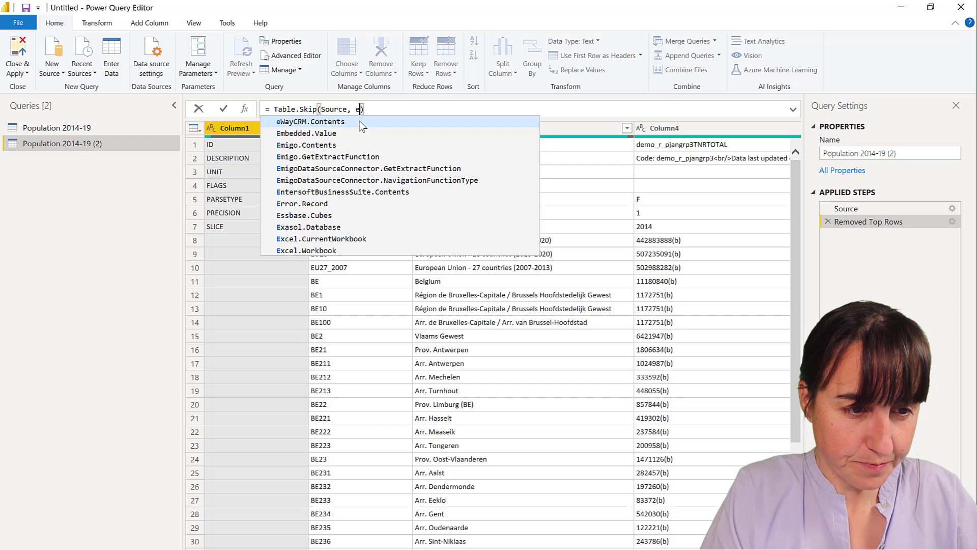
{"action": "type", "text": "[Column"}
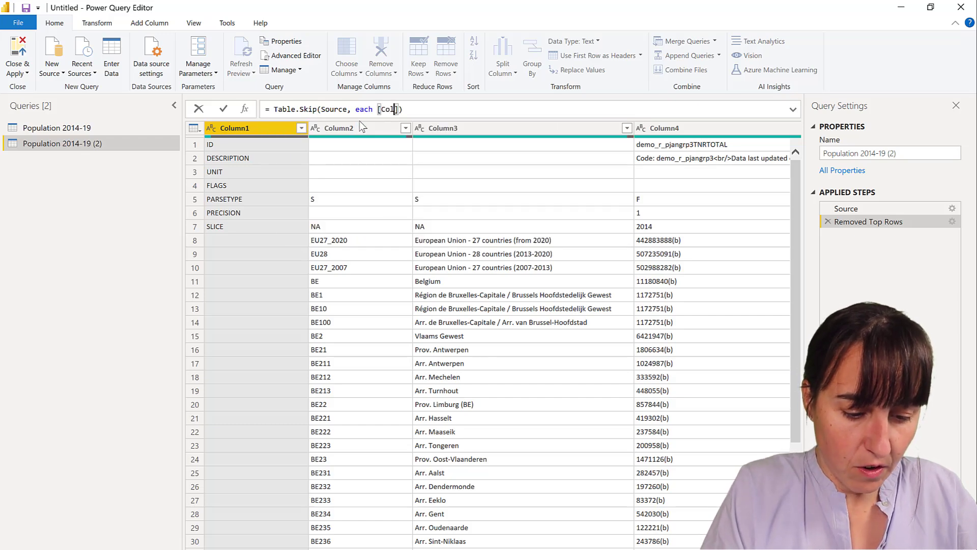
{"action": "type", "text": "1"}
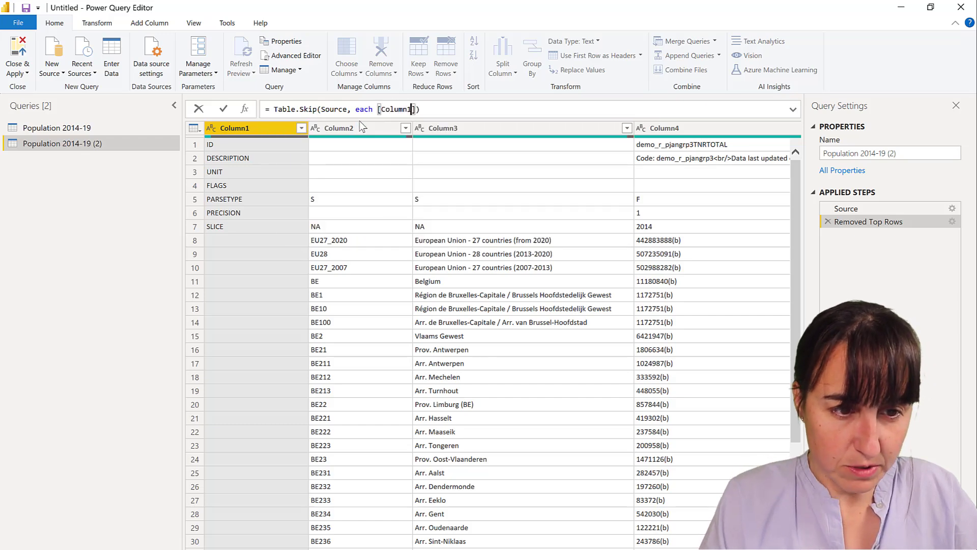
{"action": "key", "text": "Right"}
{"action": "type", "text": "<>"}
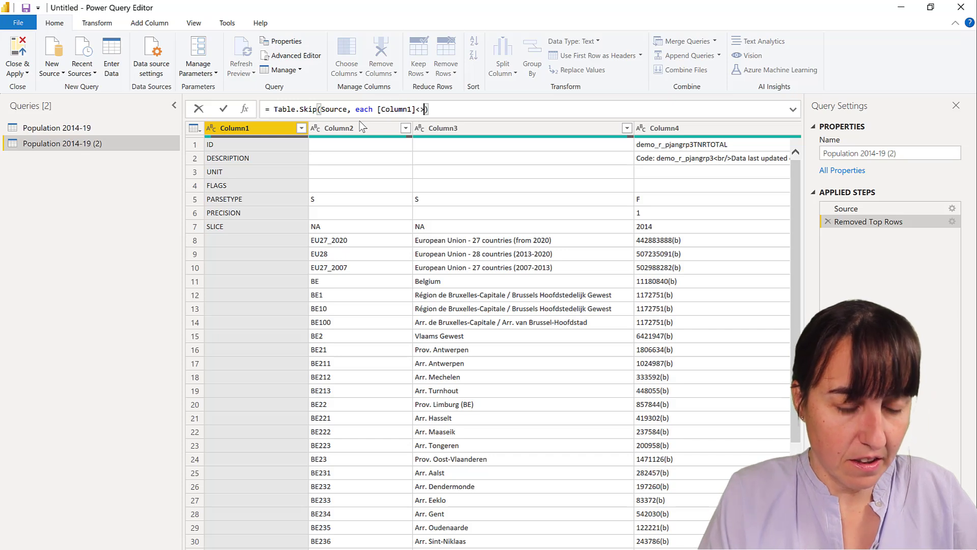
{"action": "type", "text": "\"SLICE"}
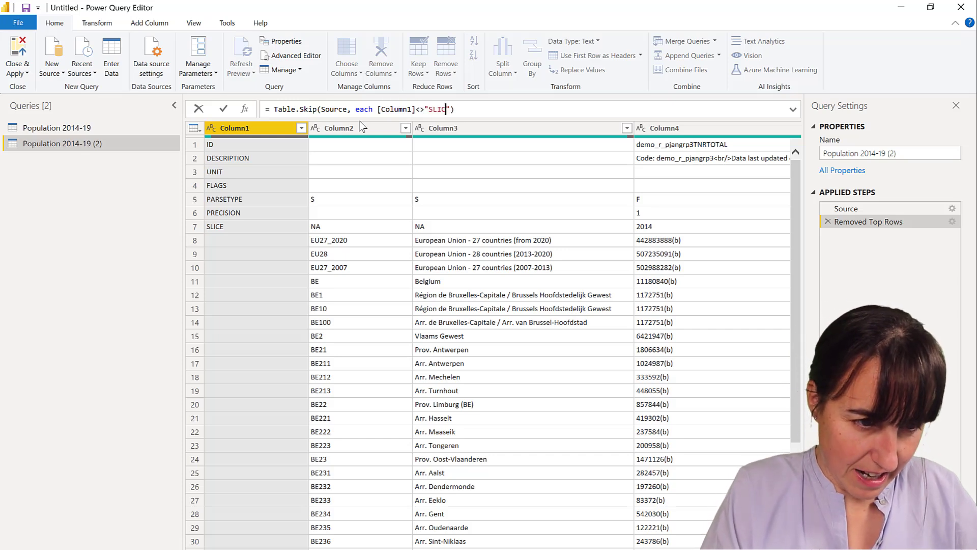
{"action": "key", "text": "Right"}
{"action": "key", "text": "Return"}
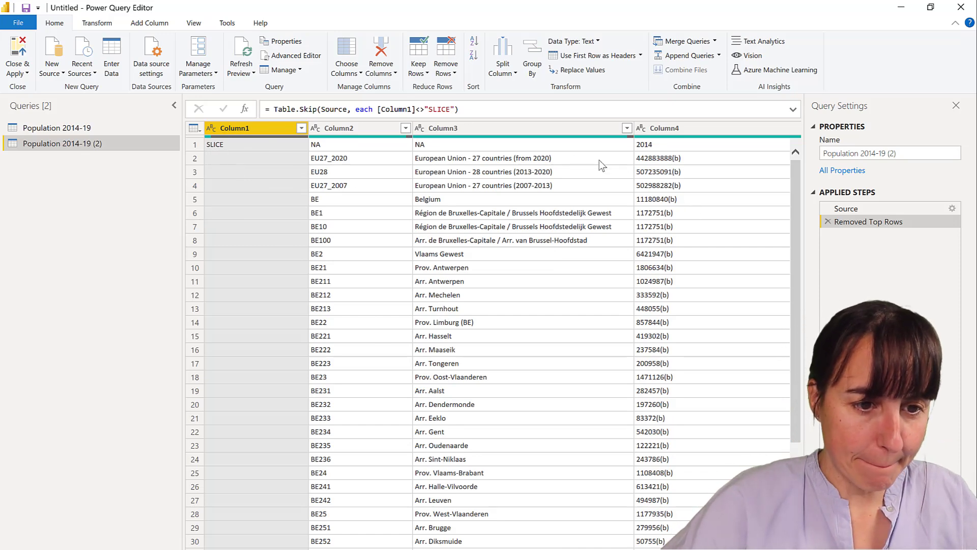
Keep only Column2 and Column3 by removing all other columns from the duplicated query.
{"action": "left_click", "coordinate": [392, 128]}
{"action": "left_click", "coordinate": [459, 131], "text": "ctrl"}
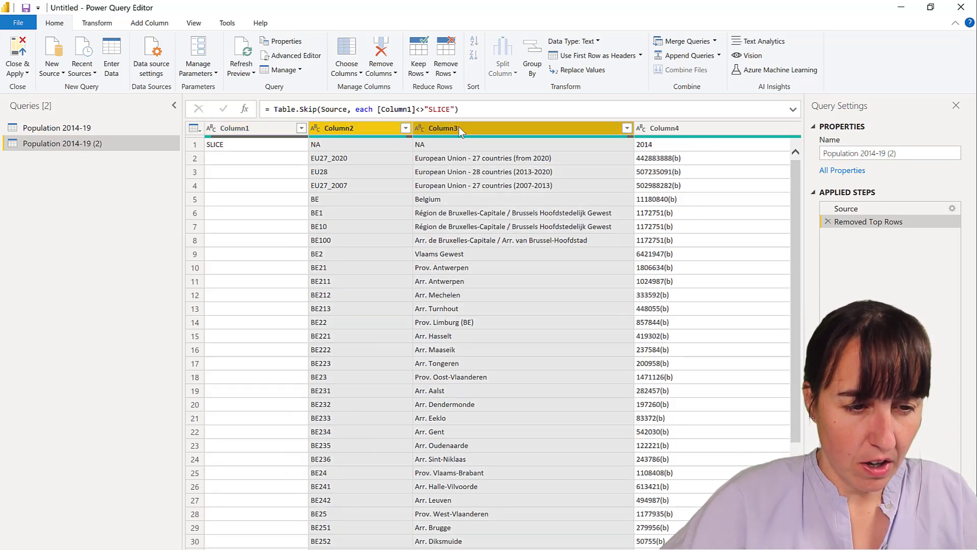
{"action": "right_click", "coordinate": [460, 131]}
{"action": "left_click", "coordinate": [509, 160]}
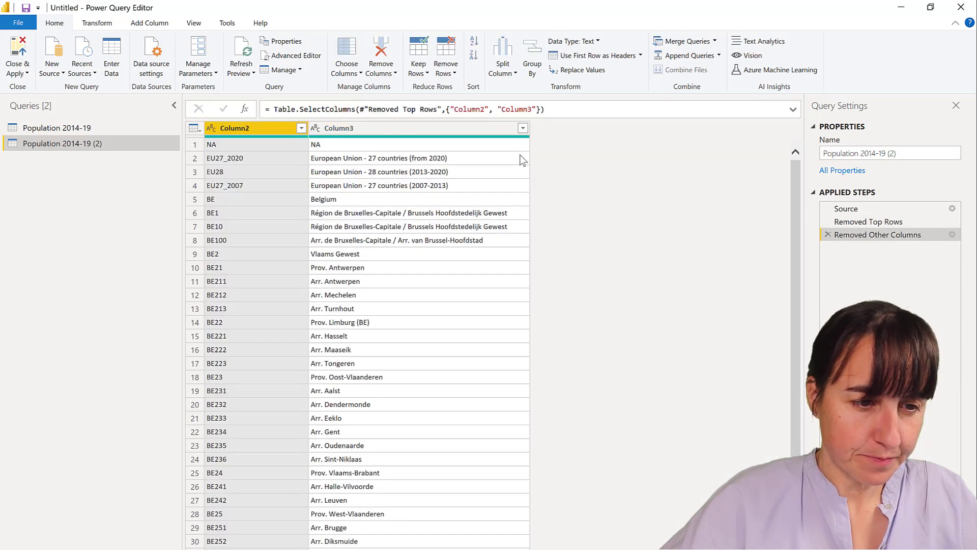
Filter Column2 to keep only rows that do not contain EU and do not equal NA.
{"action": "left_click", "coordinate": [302, 128]}
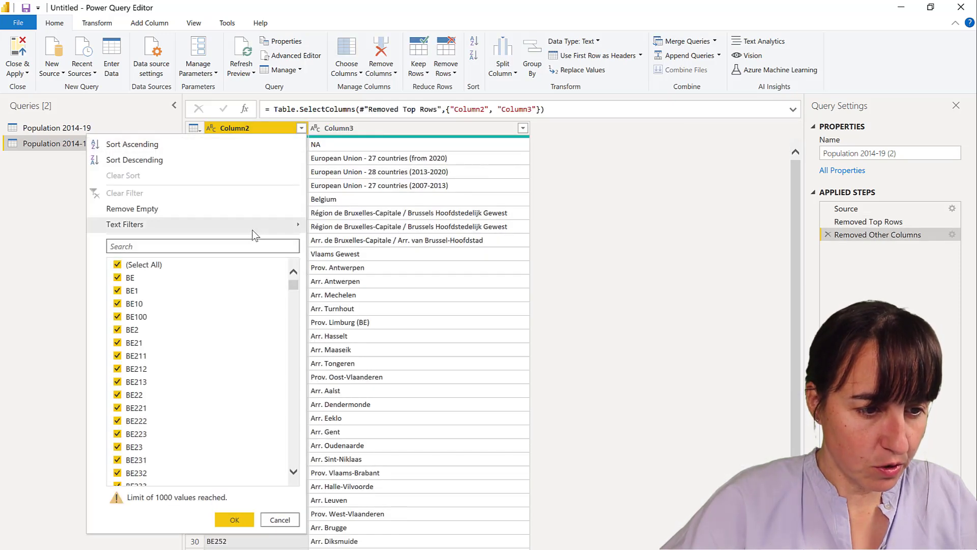
{"action": "mouse_move", "coordinate": [254, 235]}
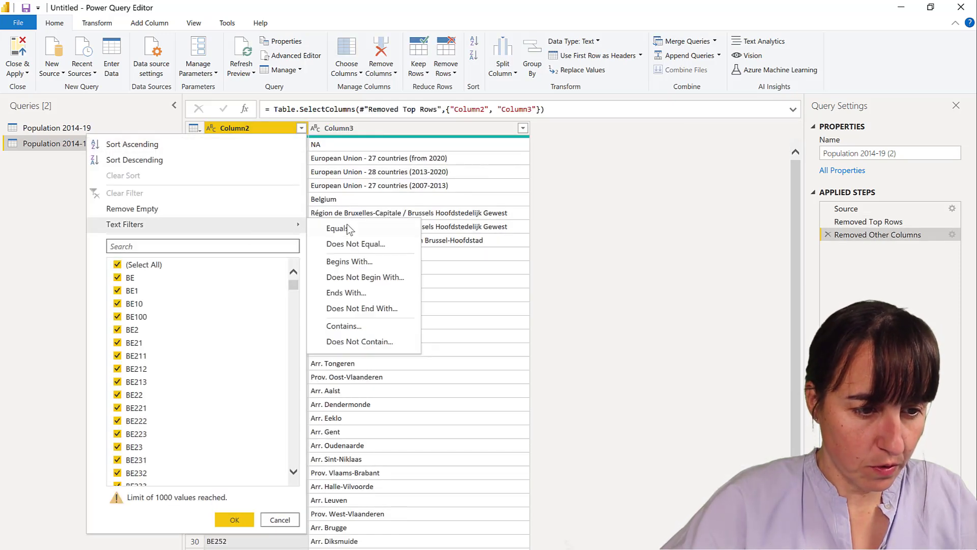
{"action": "left_click", "coordinate": [375, 346]}
{"action": "left_click", "coordinate": [440, 315]}
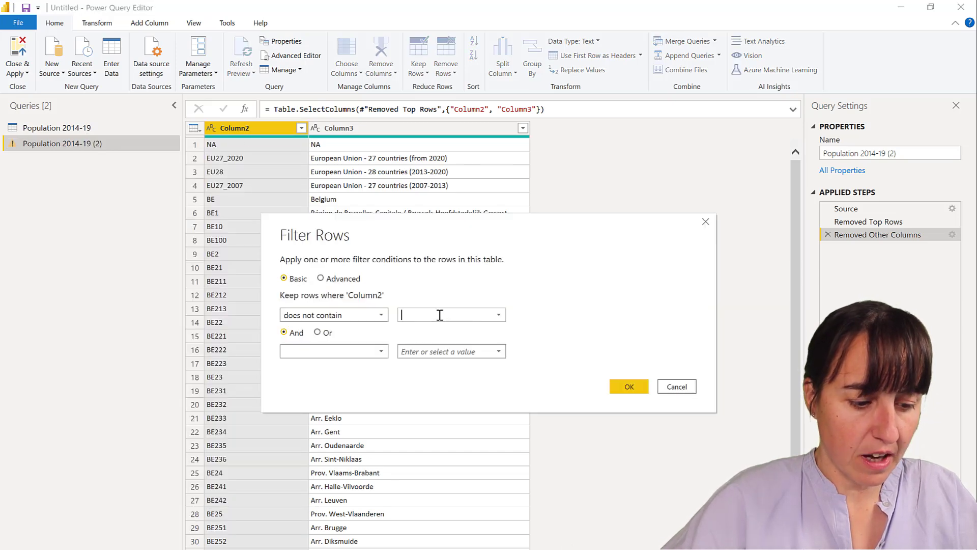
{"action": "type", "text": "EU"}
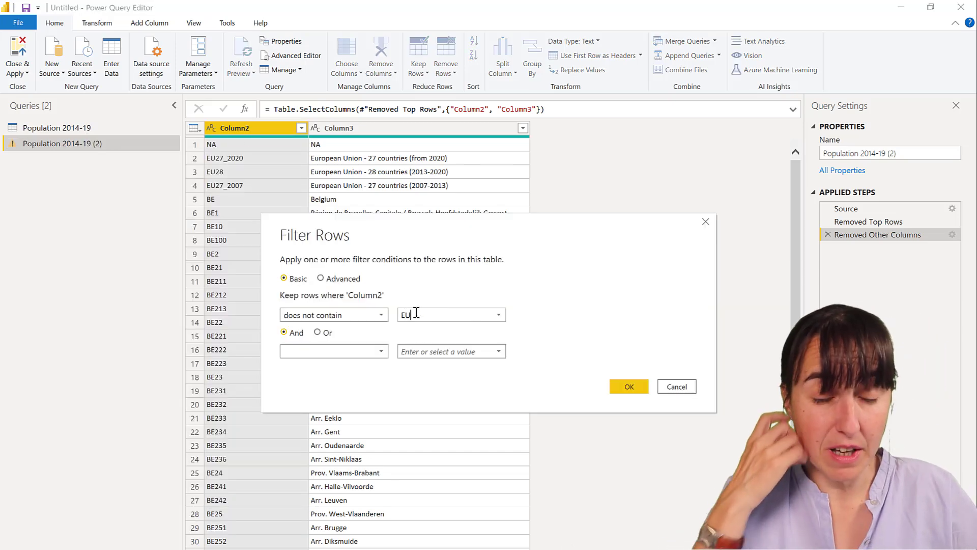
{"action": "left_click", "coordinate": [364, 350]}
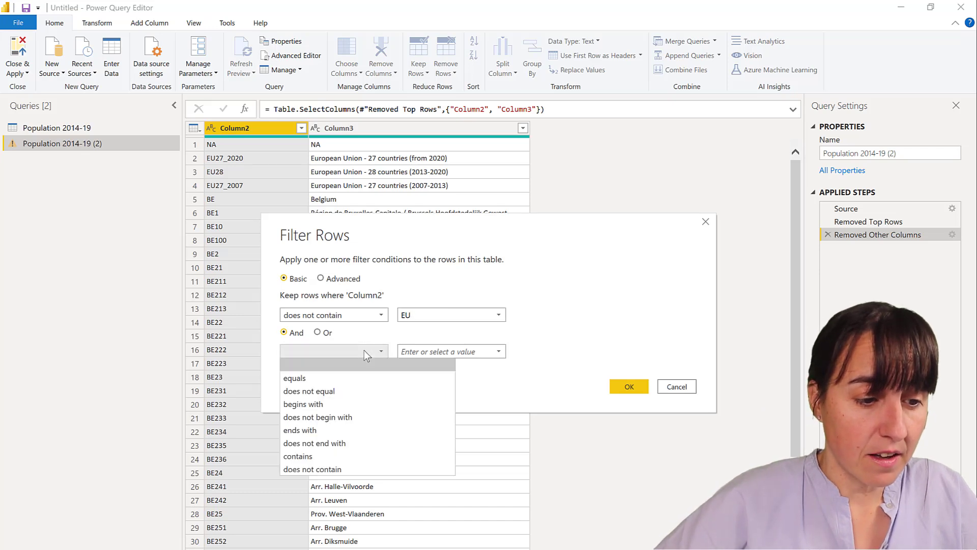
{"action": "left_click", "coordinate": [373, 392]}
{"action": "left_click", "coordinate": [428, 350]}
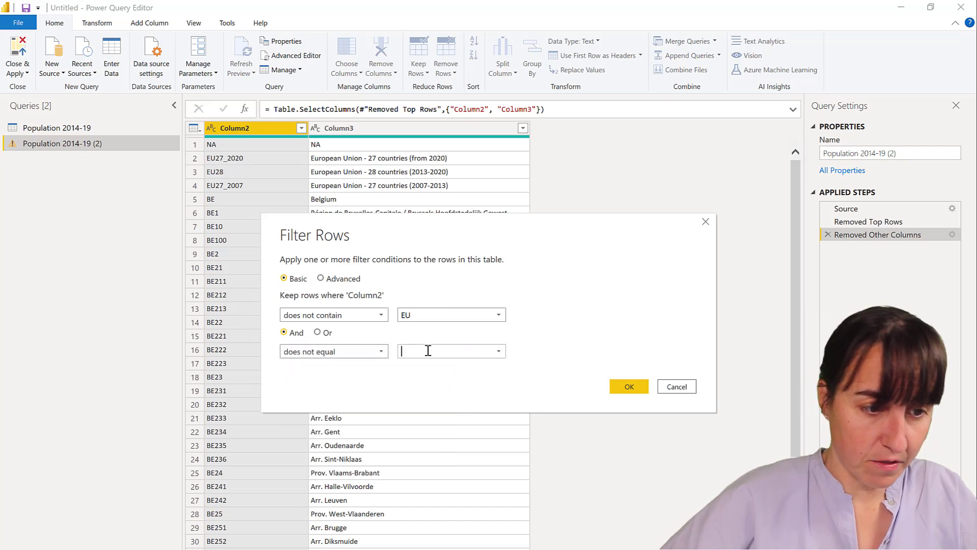
{"action": "type", "text": "NA"}
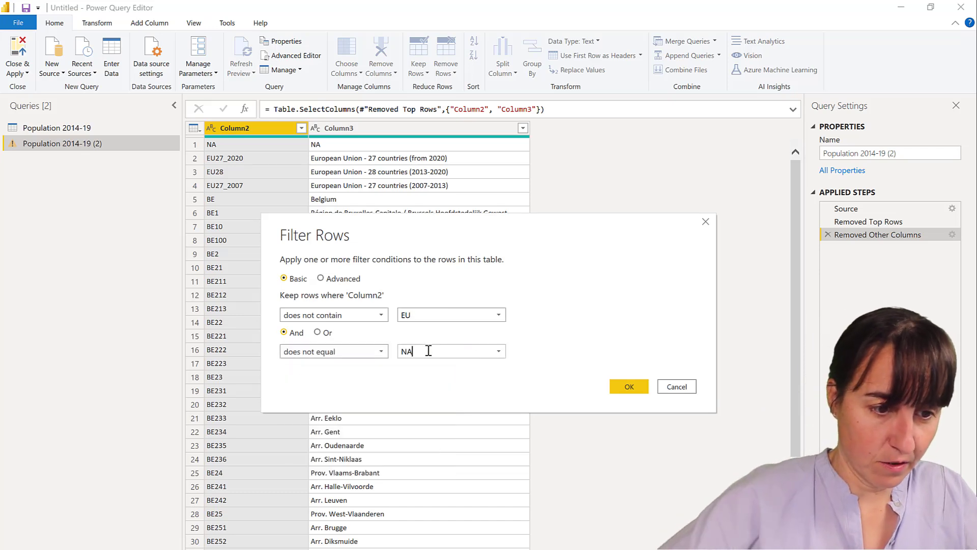
{"action": "left_click", "coordinate": [631, 387]}
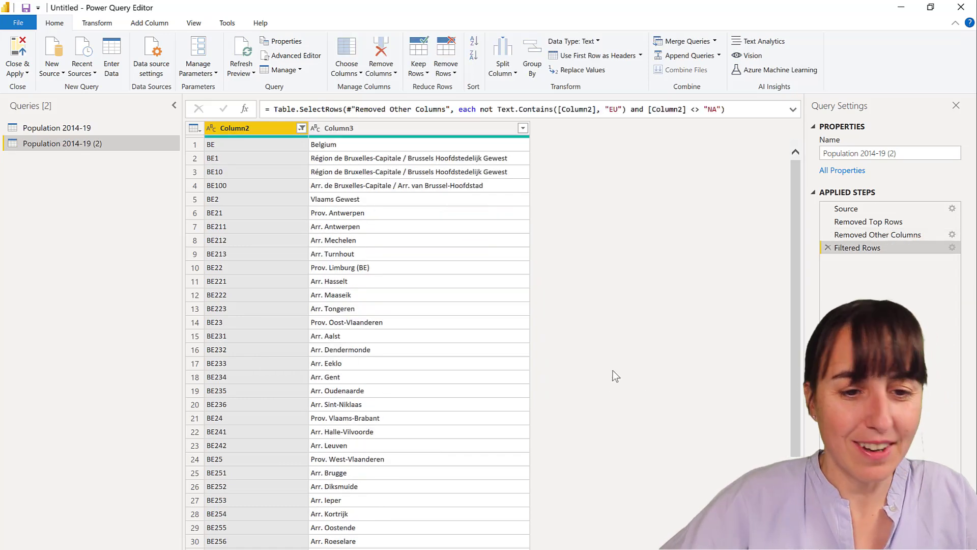
Start a custom column with the formula if Text.Length([Column2])=2 then [Column3] else null.
{"action": "scroll", "coordinate": [375, 344], "scroll_direction": "down", "scroll_amount": 5}
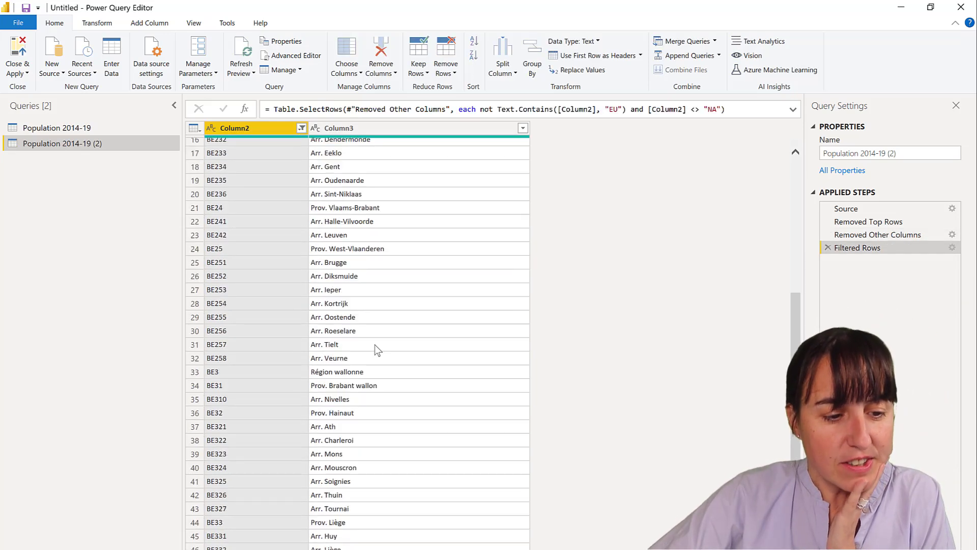
{"action": "scroll", "coordinate": [282, 290], "scroll_direction": "up", "scroll_amount": 5}
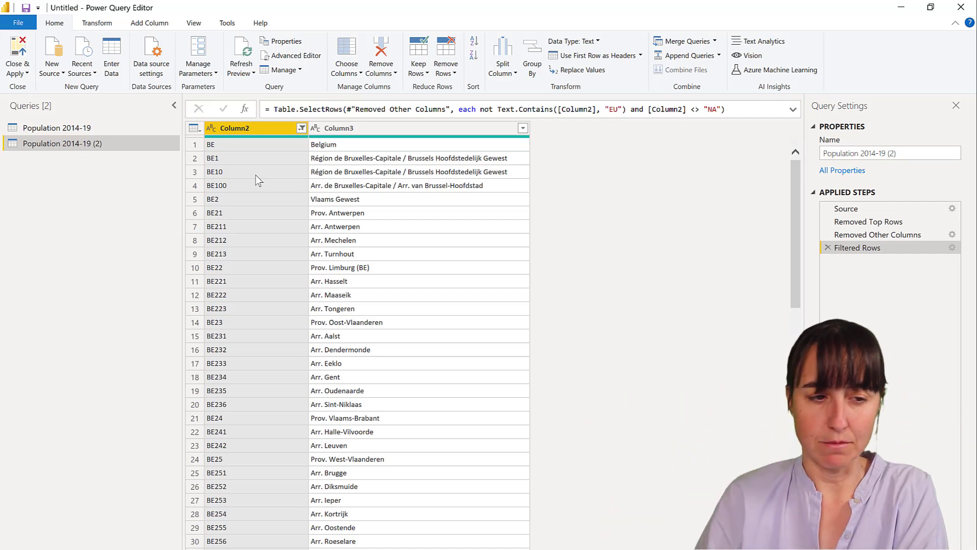
{"action": "left_click", "coordinate": [162, 24]}
{"action": "left_click", "coordinate": [61, 55]}
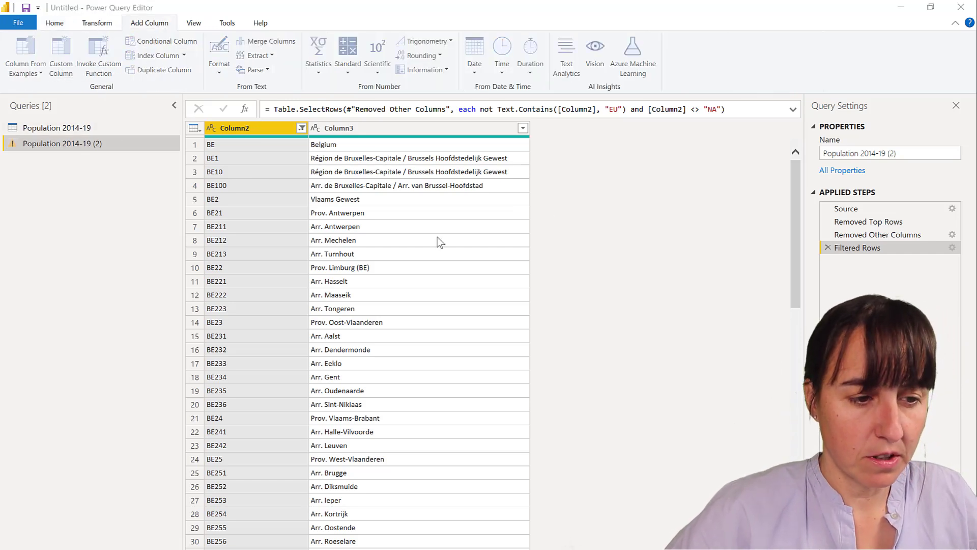
{"action": "type", "text": "if "}
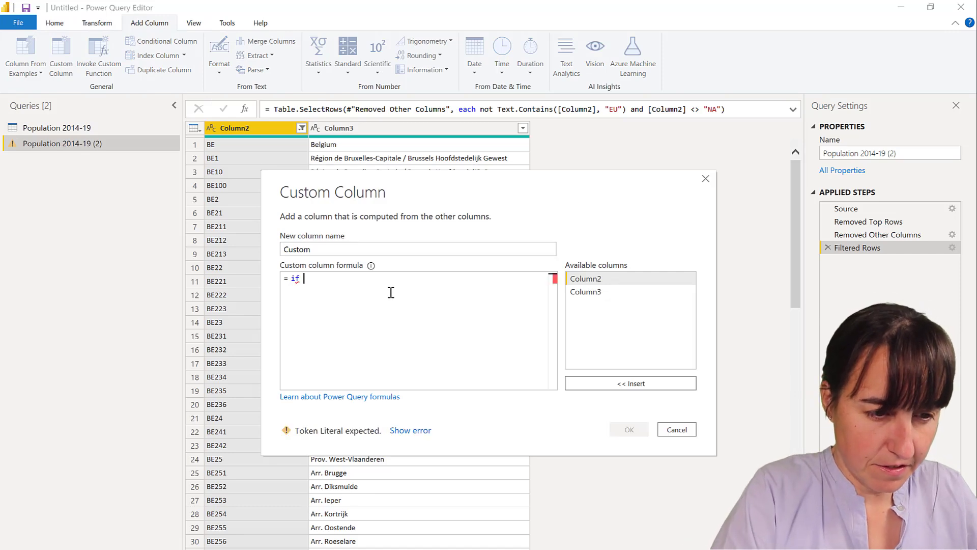
{"action": "type", "text": "Text."}
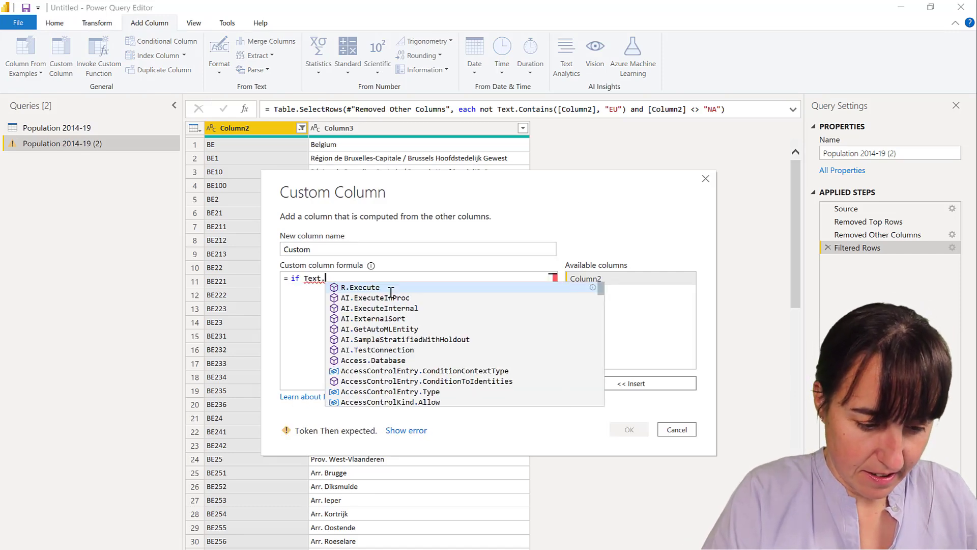
{"action": "type", "text": "Length("}
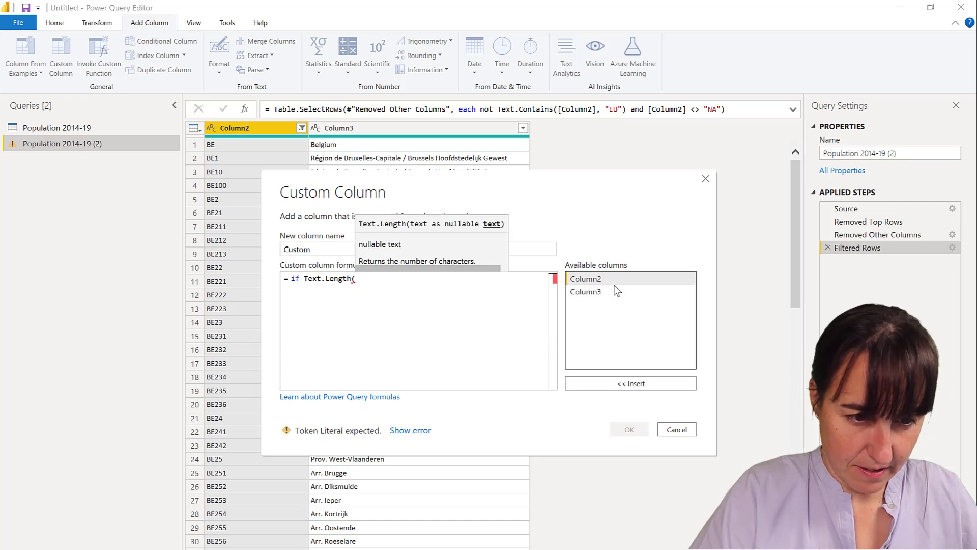
{"action": "double_click", "coordinate": [596, 280]}
{"action": "type", "text": ")="}
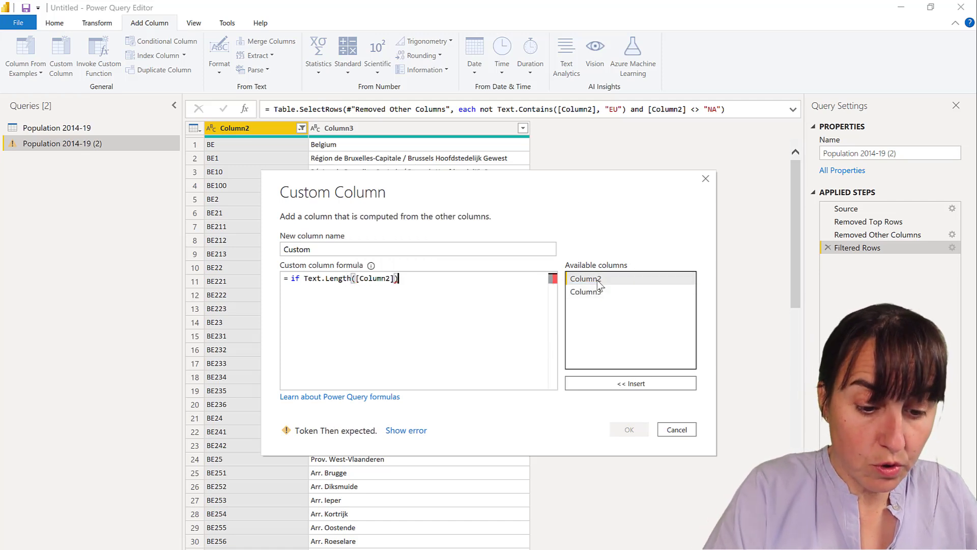
{"action": "type", "text": "2 "}
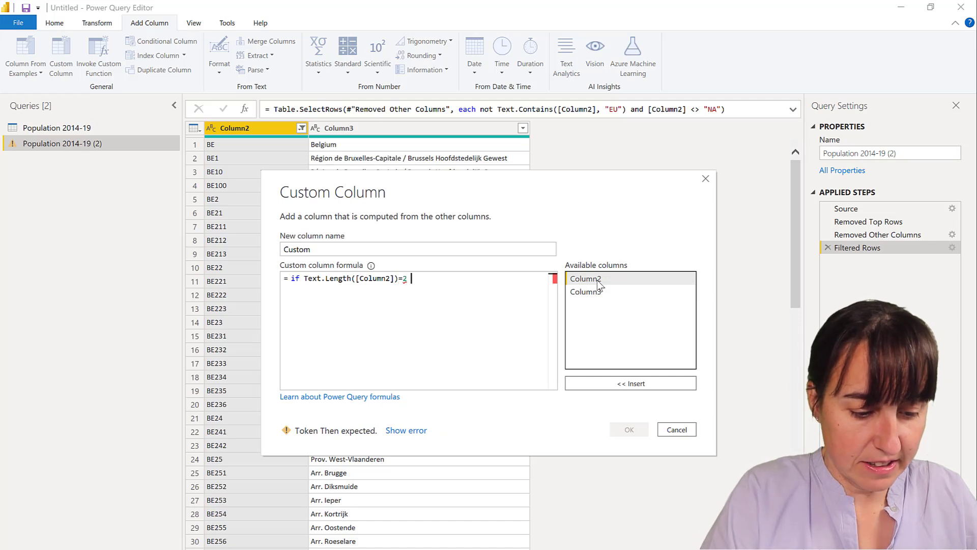
{"action": "type", "text": "then"}
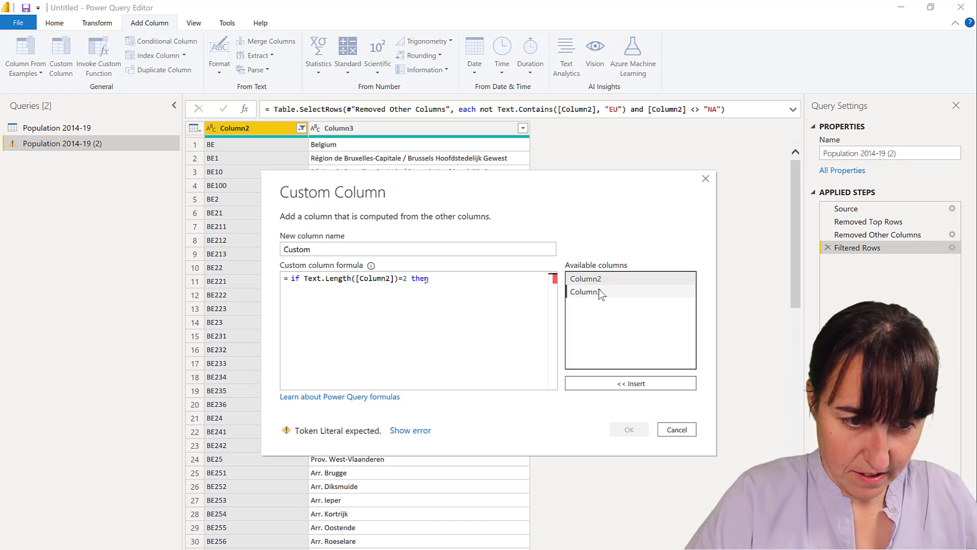
{"action": "double_click", "coordinate": [586, 291]}
{"action": "type", "text": "els"}
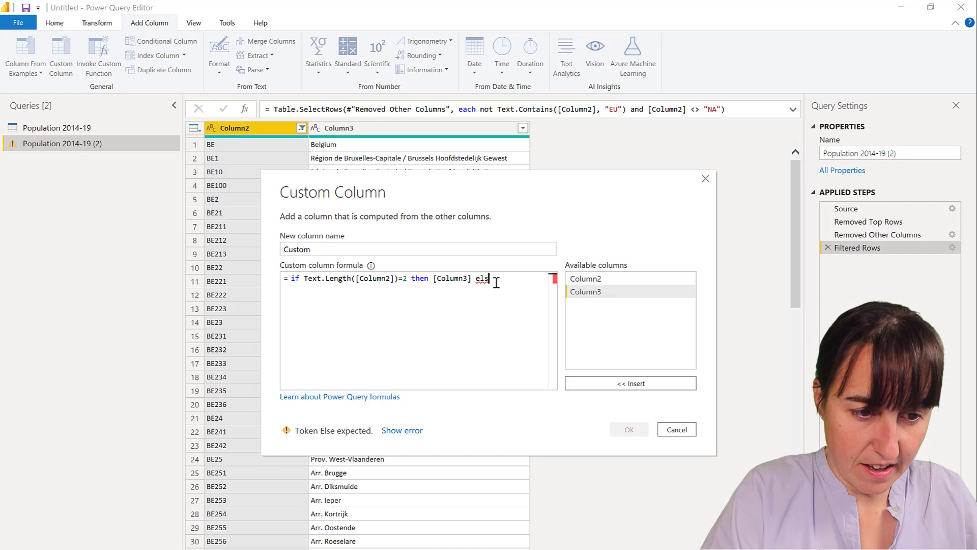
{"action": "type", "text": "e null"}
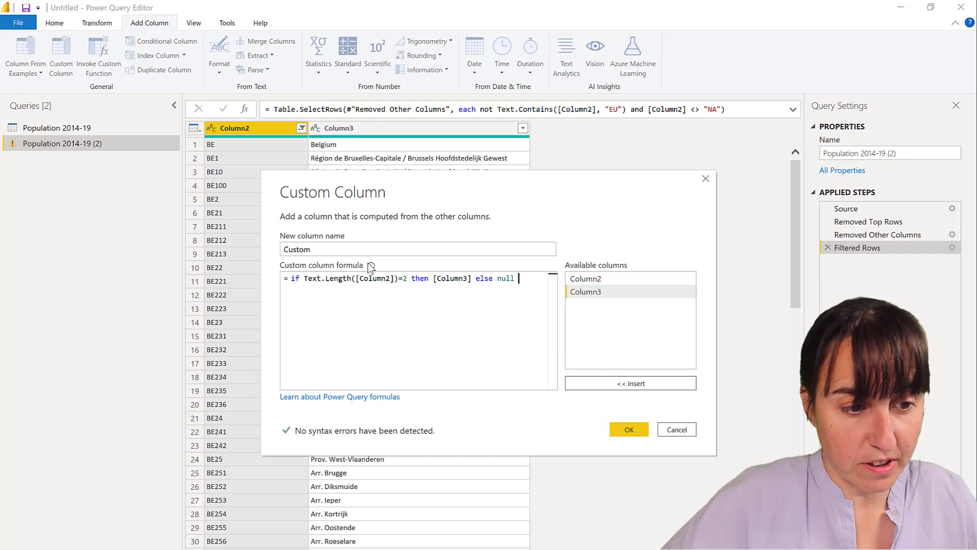
Name the new custom column Country and add it to the query.
{"action": "double_click", "coordinate": [298, 249]}
{"action": "type", "text": "Country"}
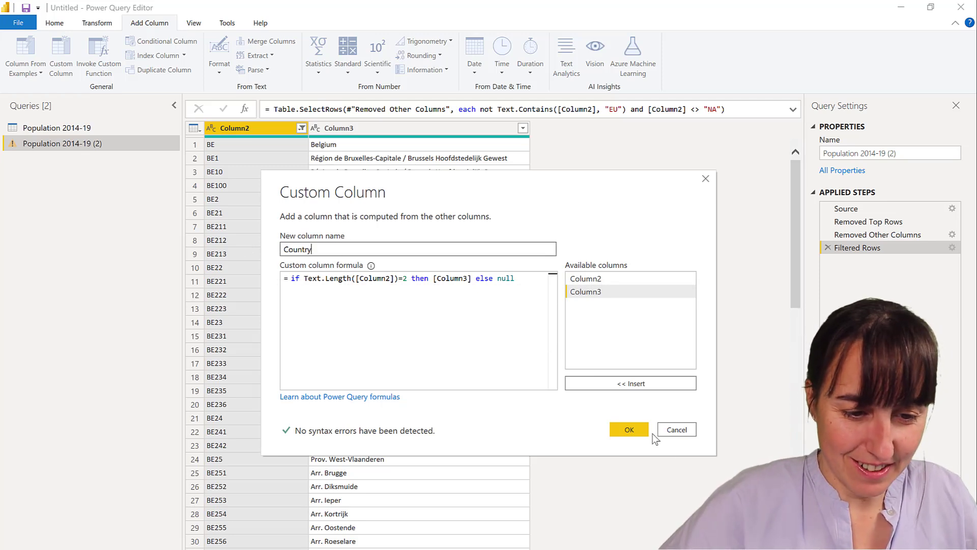
{"action": "left_click", "coordinate": [631, 429]}
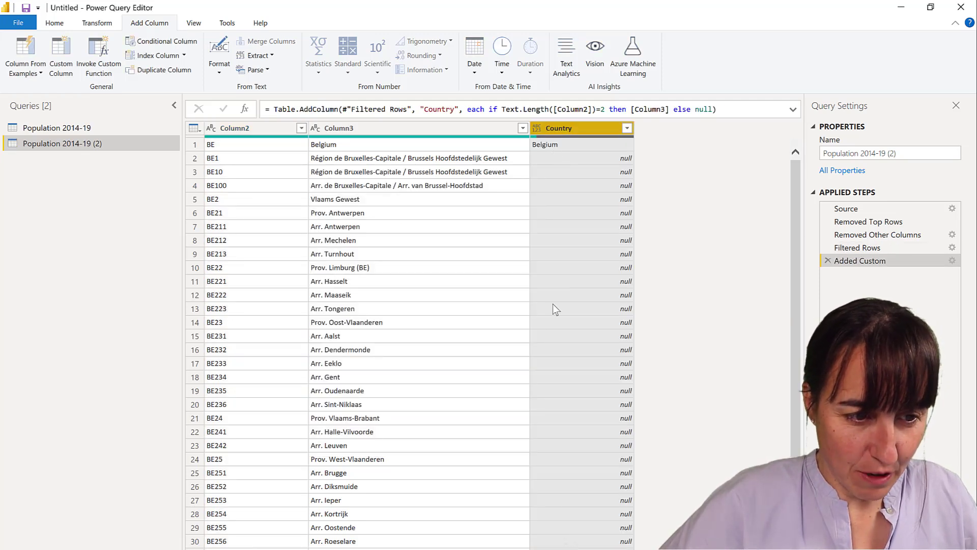
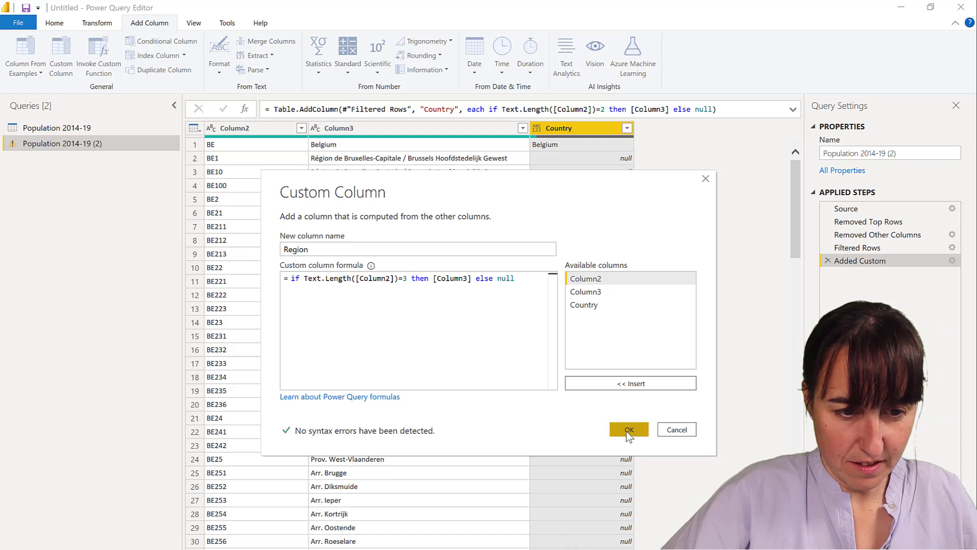
Add the custom column Region with the formula if Text.Length([Column2])=3 then [Column3] else null.
{"action": "left_click", "coordinate": [628, 430]}
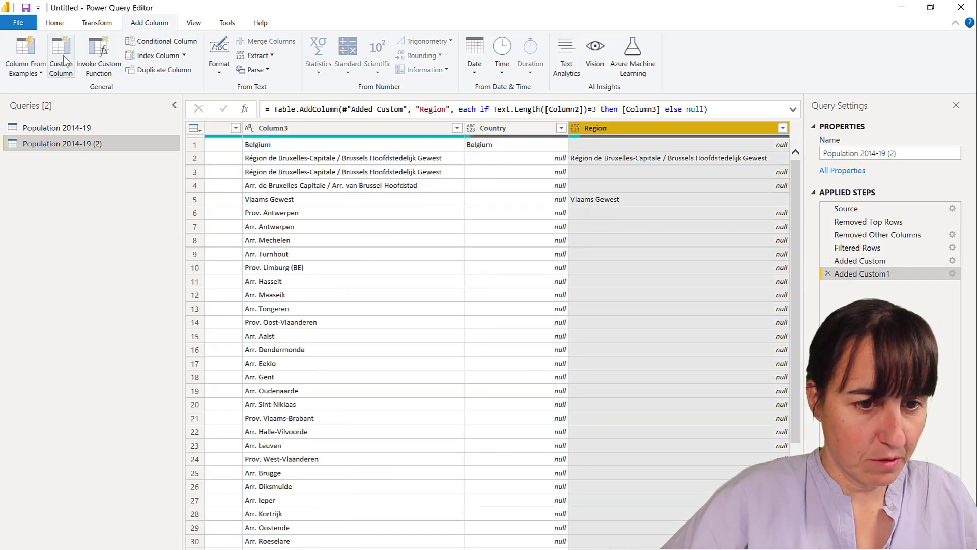
Add a custom column named Municipality with the formula if Text.Length([Column2])=3 then [Column3] else null.
{"action": "left_click", "coordinate": [62, 59]}
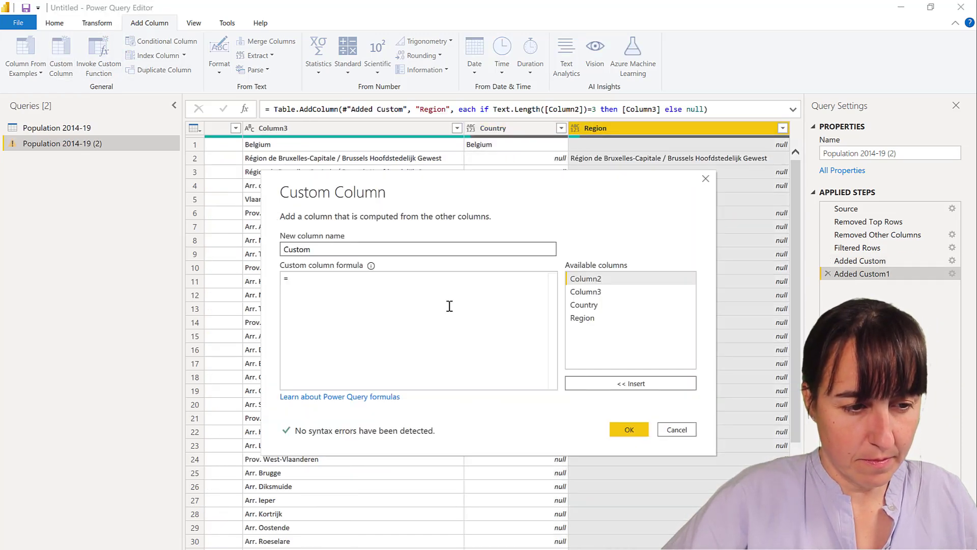
{"action": "left_click", "coordinate": [449, 306]}
{"action": "type", "text": "if Text.Length([Column2])=2 then [Column3] else null"}
{"action": "left_click", "coordinate": [317, 249]}
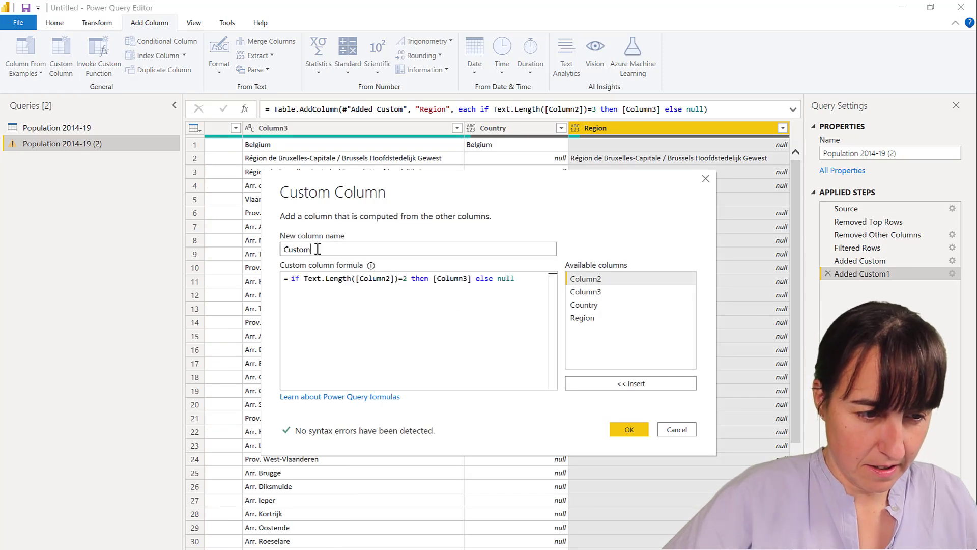
{"action": "double_click", "coordinate": [317, 249]}
{"action": "type", "text": "Mu"}
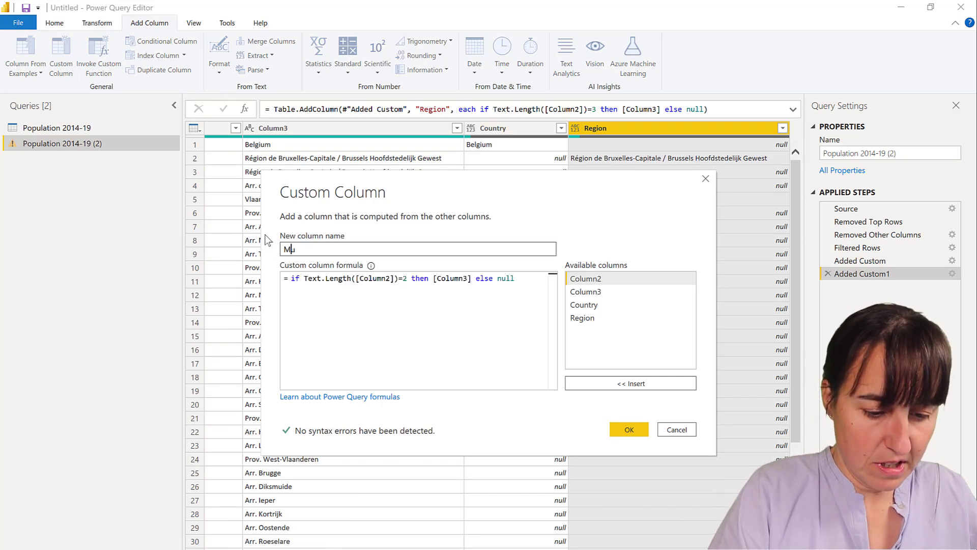
{"action": "type", "text": "nicipal"}
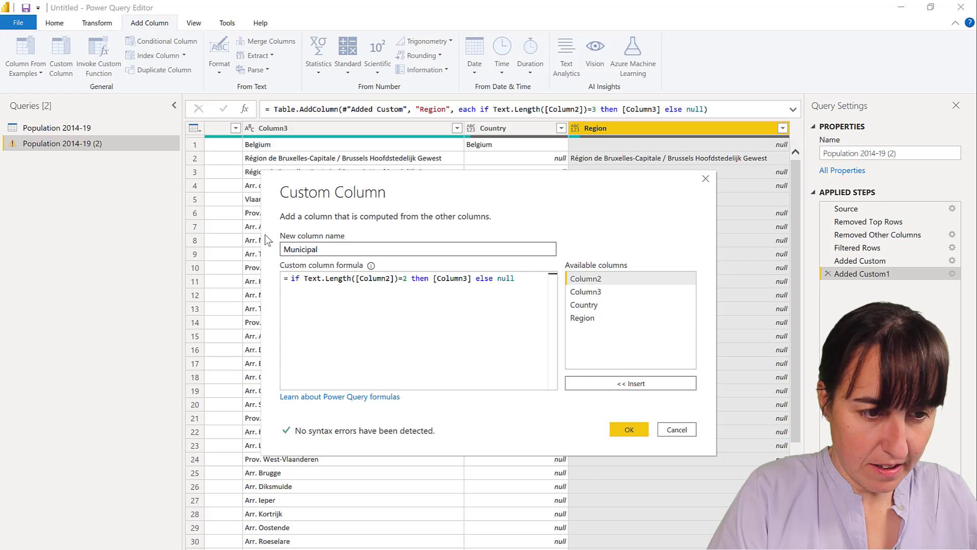
{"action": "type", "text": "ity"}
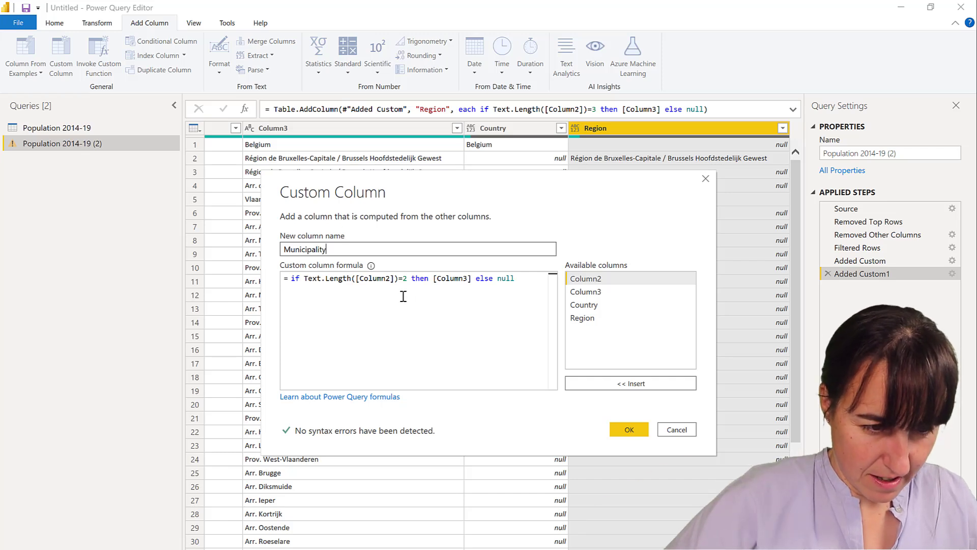
{"action": "left_click", "coordinate": [406, 279]}
{"action": "key", "text": "BackSpace"}
{"action": "type", "text": "3"}
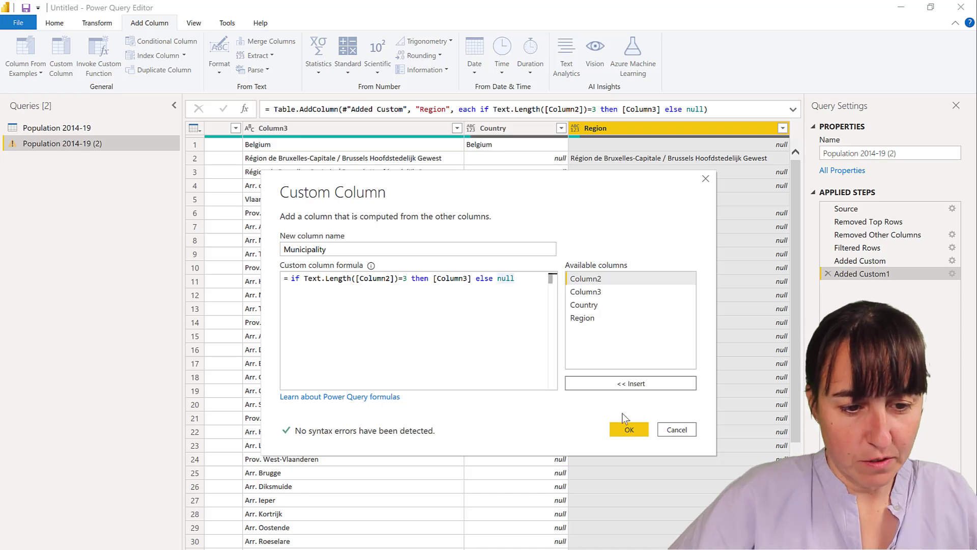
{"action": "left_click", "coordinate": [629, 430]}
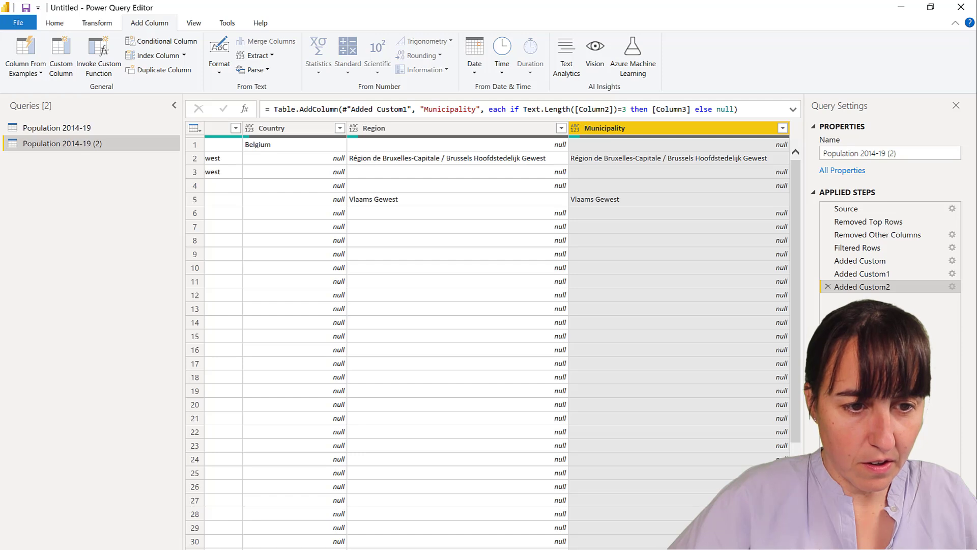
Change the Column2 text length in the Municipality column's formula to 4.
{"action": "left_click", "coordinate": [633, 111]}
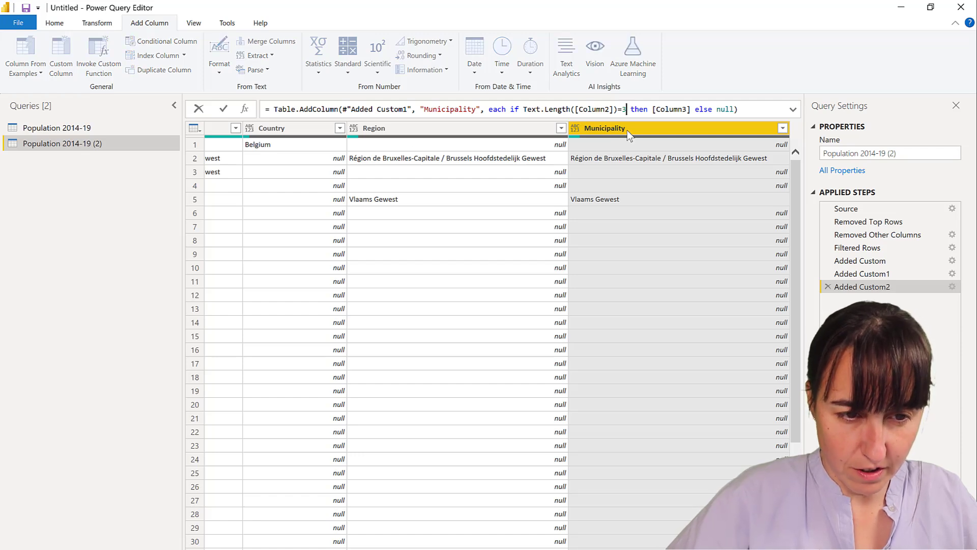
{"action": "key", "text": "shift+Return"}
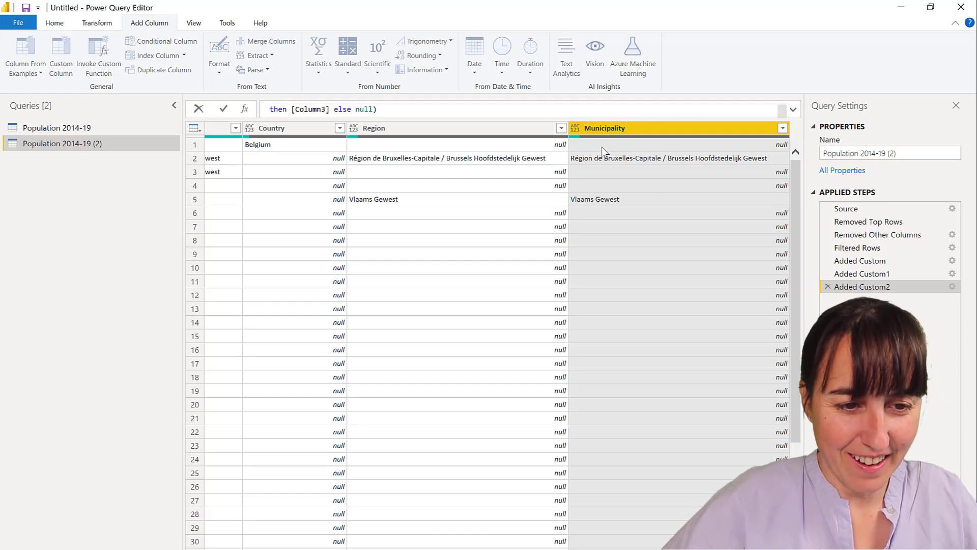
{"action": "key", "text": "Return"}
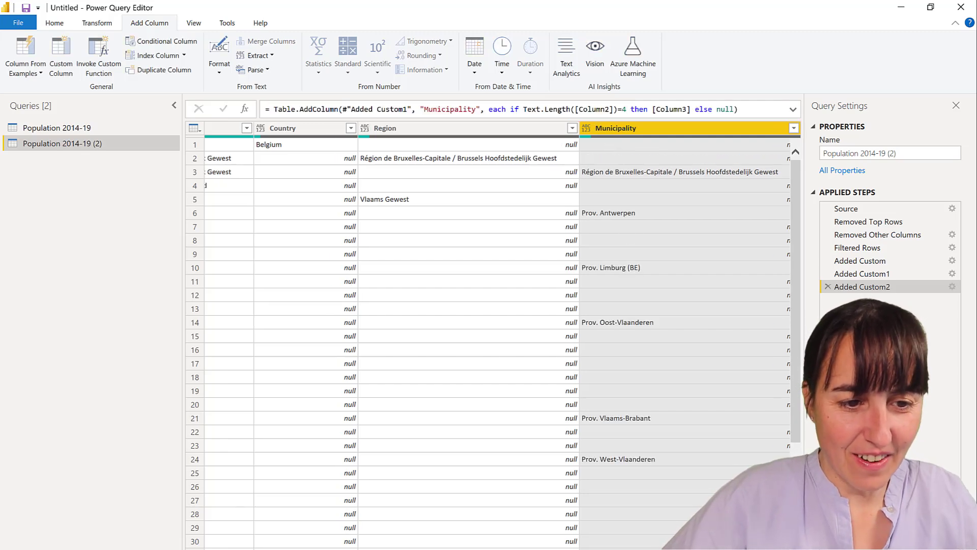
Add a custom column named City with the formula if Text.Length([Column2])=5 then [Column3] else null.
{"action": "scroll", "coordinate": [489, 336], "scroll_direction": "left", "scroll_amount": 5}
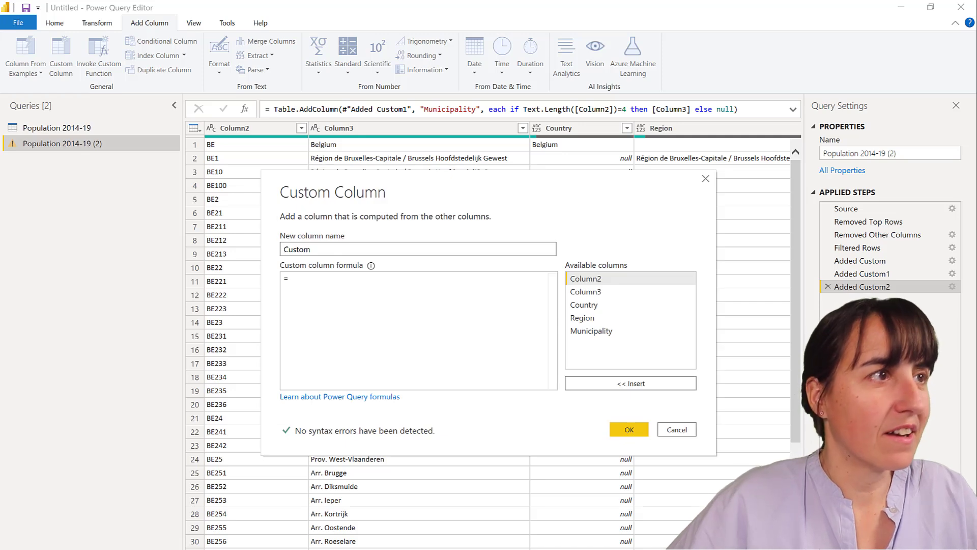
{"action": "left_click", "coordinate": [445, 283]}
{"action": "type", "text": "if Text.Length([Column2])=2 then [Column3] else null"}
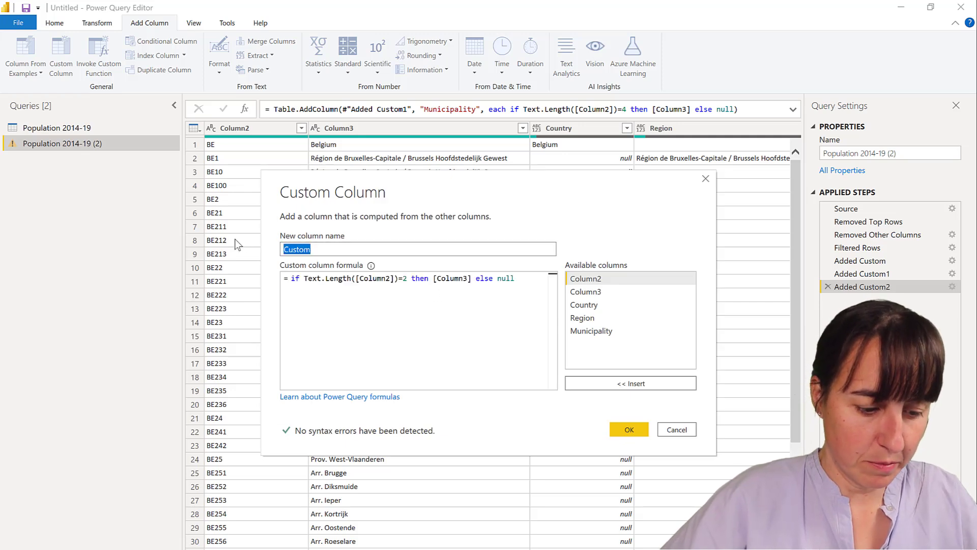
{"action": "type", "text": "City"}
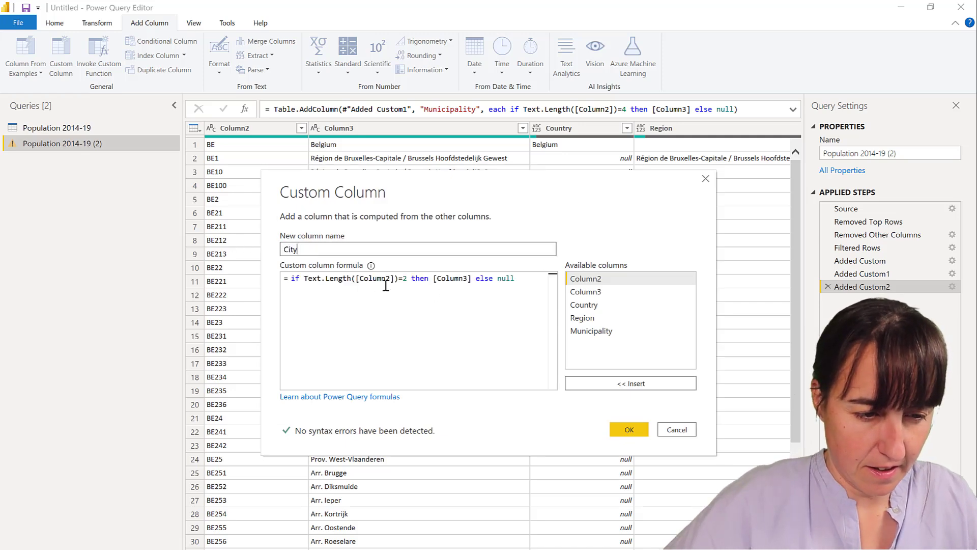
{"action": "left_click", "coordinate": [405, 278]}
{"action": "key", "text": "BackSpace"}
{"action": "type", "text": "5"}
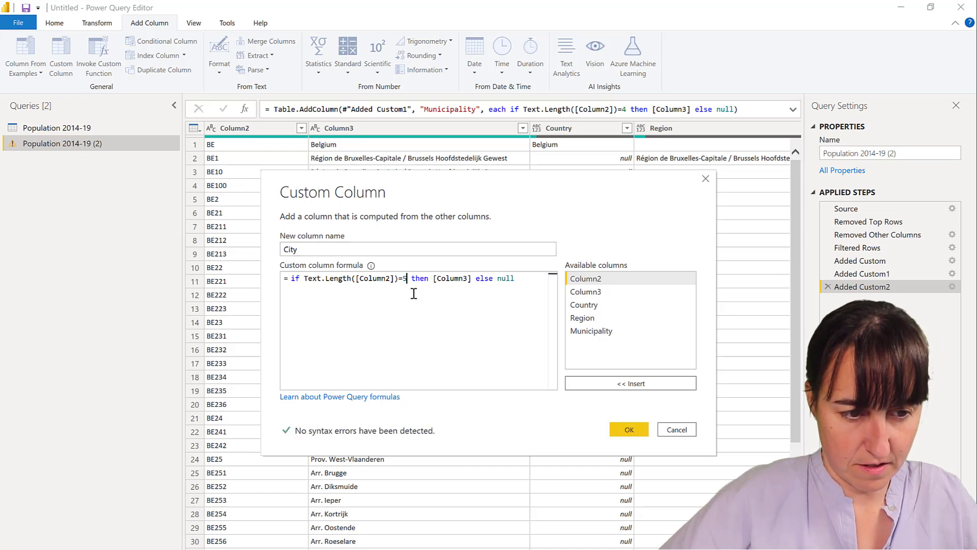
{"action": "left_click", "coordinate": [615, 431]}
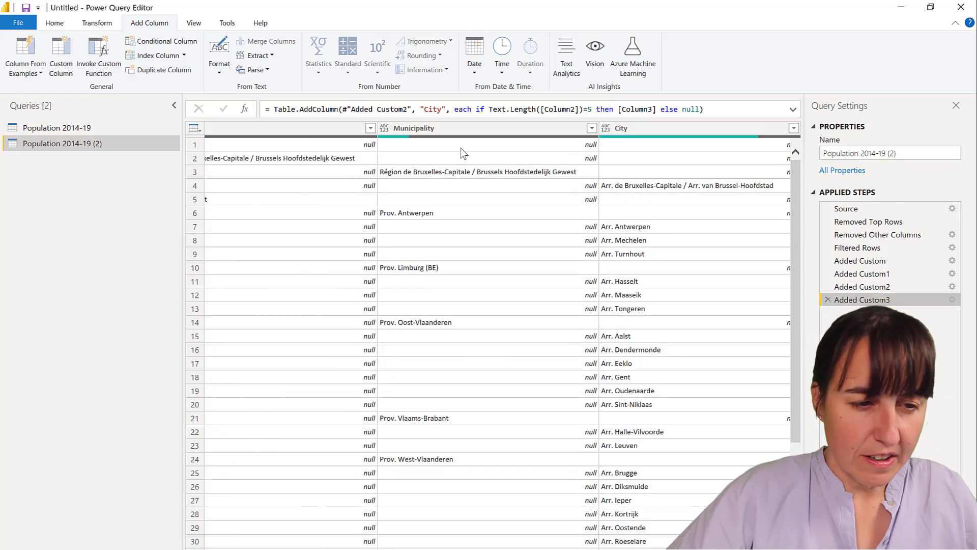
Fill the null values down in the Country, Region and Municipality columns.
{"action": "left_click", "coordinate": [475, 132]}
{"action": "key", "text": "shift+Left"}
{"action": "key", "text": "shift+Left"}
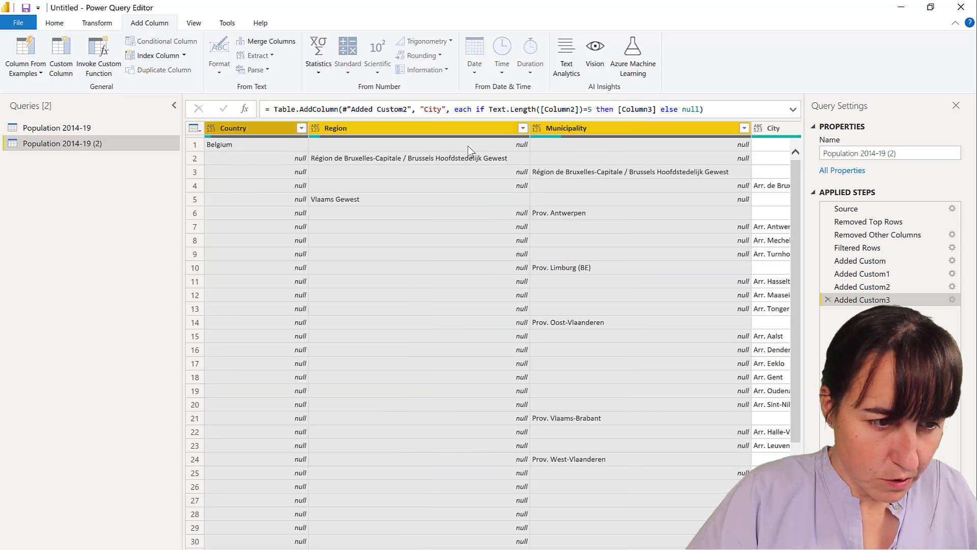
{"action": "right_click", "coordinate": [624, 131]}
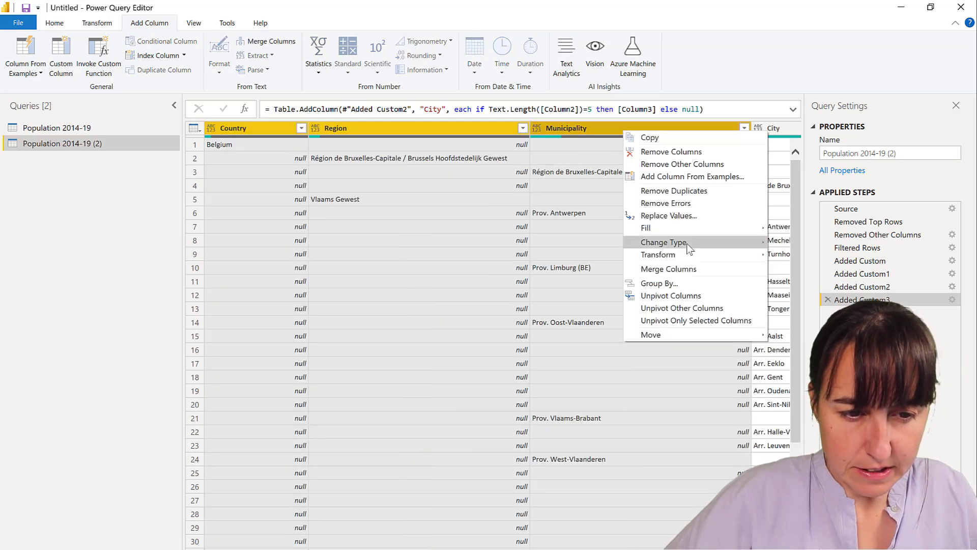
{"action": "mouse_move", "coordinate": [731, 235]}
{"action": "left_click", "coordinate": [789, 229]}
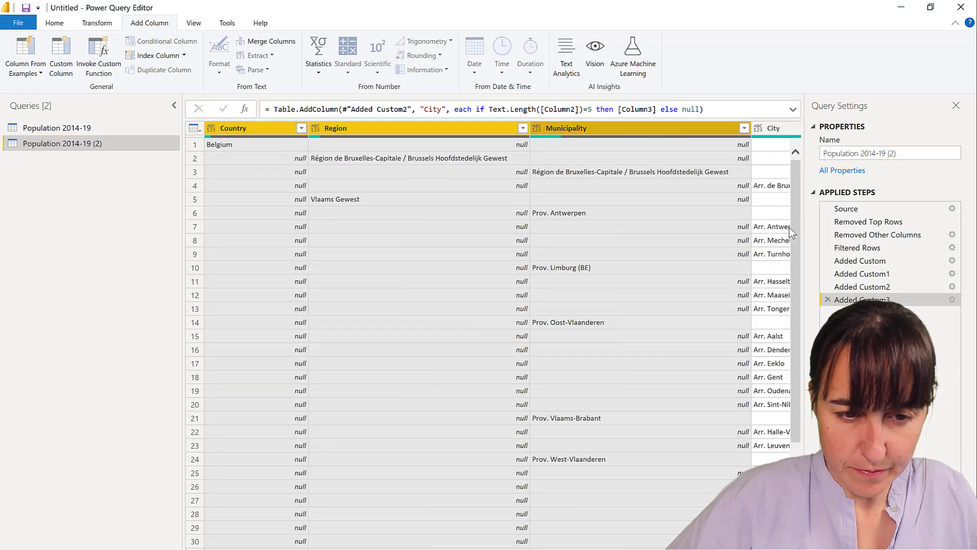
Filter the null rows out of the City column.
{"action": "scroll", "coordinate": [499, 305], "scroll_direction": "right", "scroll_amount": 5}
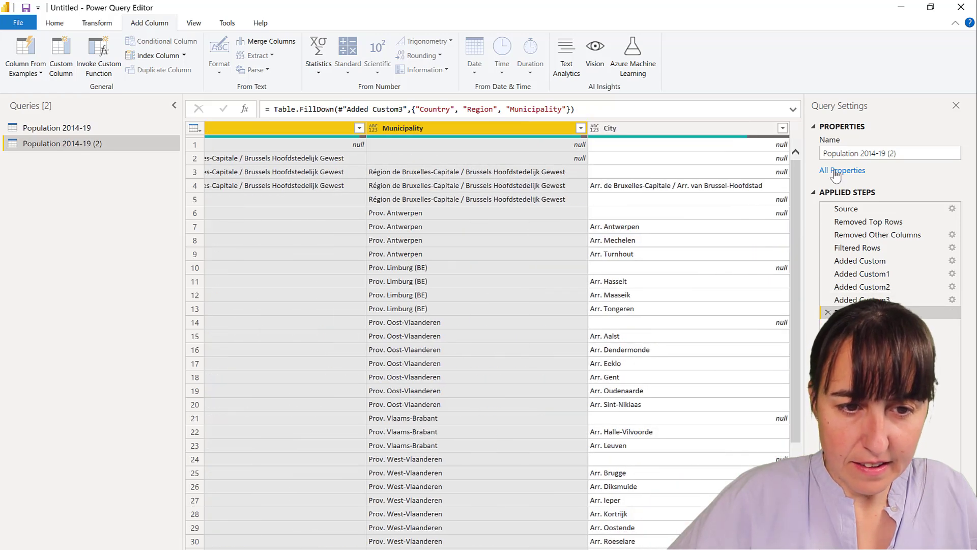
{"action": "left_click", "coordinate": [782, 129]}
{"action": "left_click", "coordinate": [783, 128]}
{"action": "left_click", "coordinate": [622, 278]}
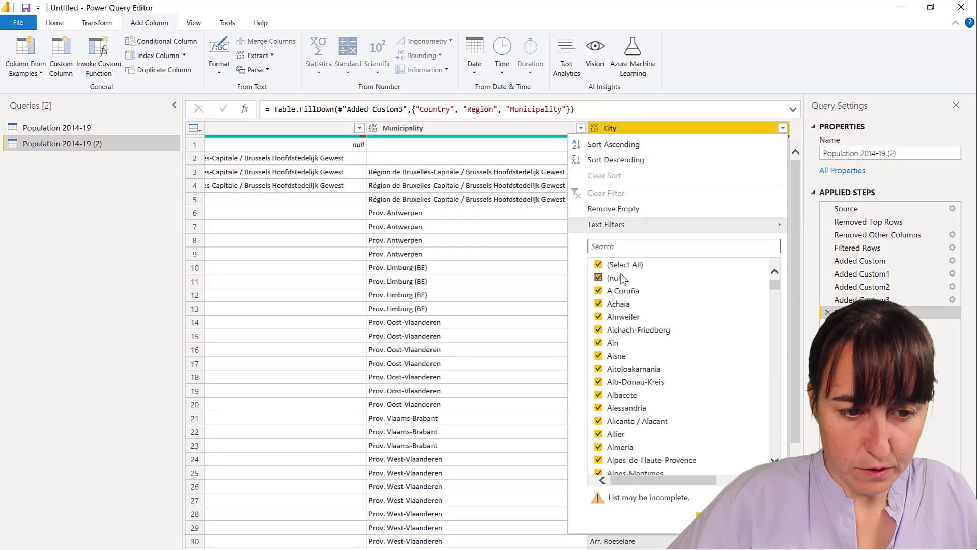
{"action": "left_click", "coordinate": [718, 520]}
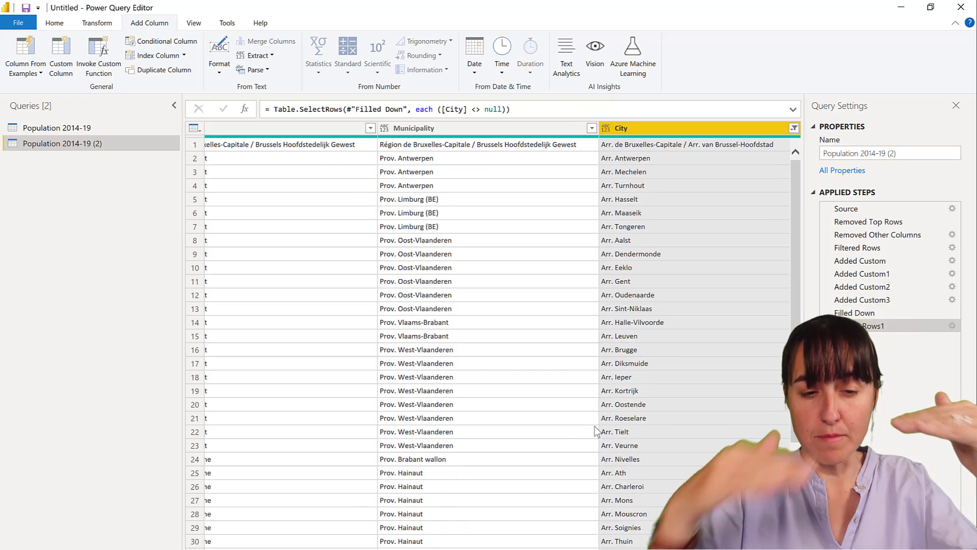
Remove Column3 from the table and rename Column2 to CountryCode.
{"action": "scroll", "coordinate": [226, 242], "scroll_direction": "left", "scroll_amount": 5}
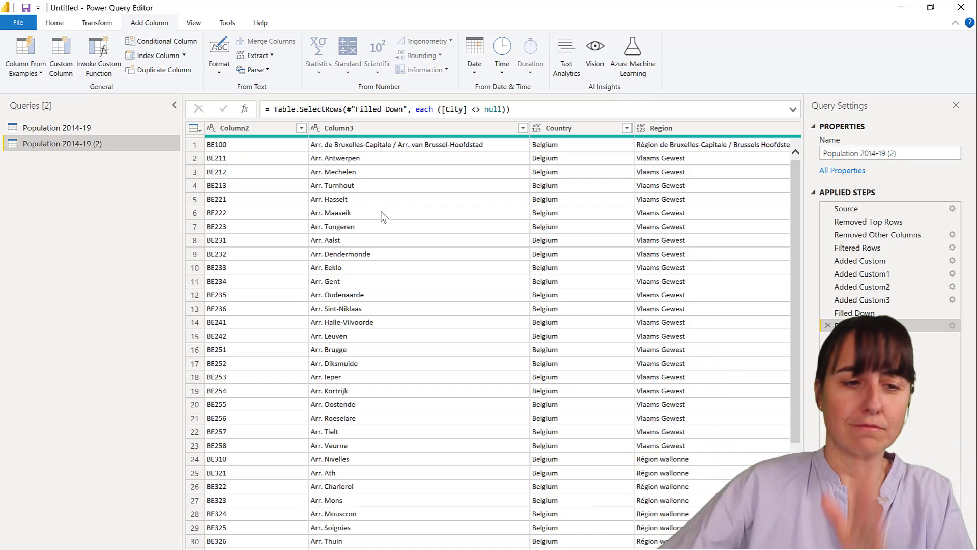
{"action": "left_click", "coordinate": [379, 127]}
{"action": "key", "text": "Delete"}
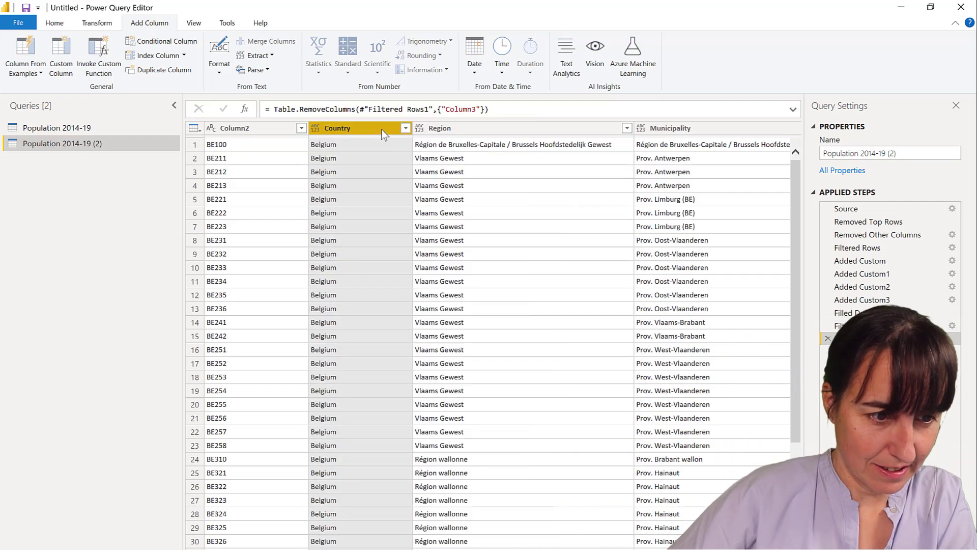
{"action": "double_click", "coordinate": [268, 124]}
{"action": "type", "text": "C"}
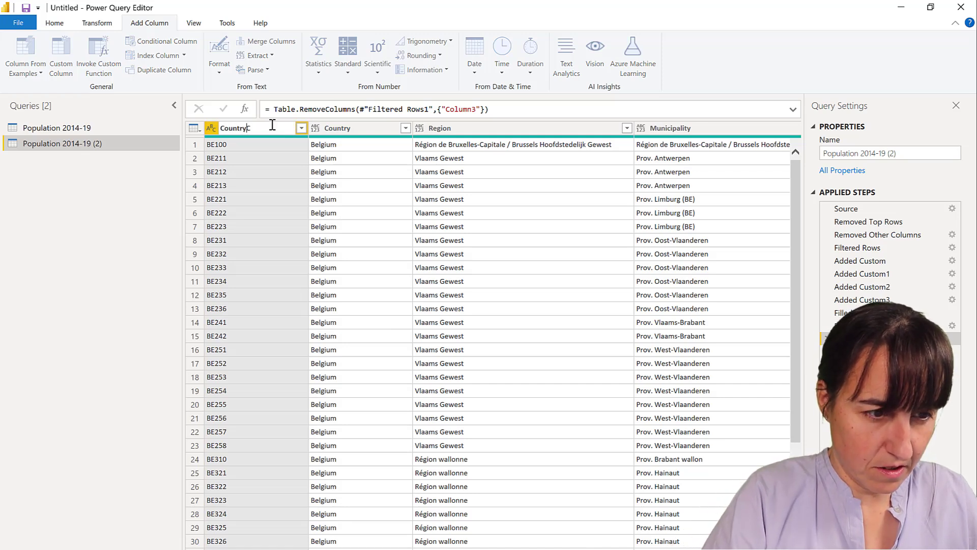
{"action": "type", "text": "ountryCode"}
{"action": "key", "text": "Return"}
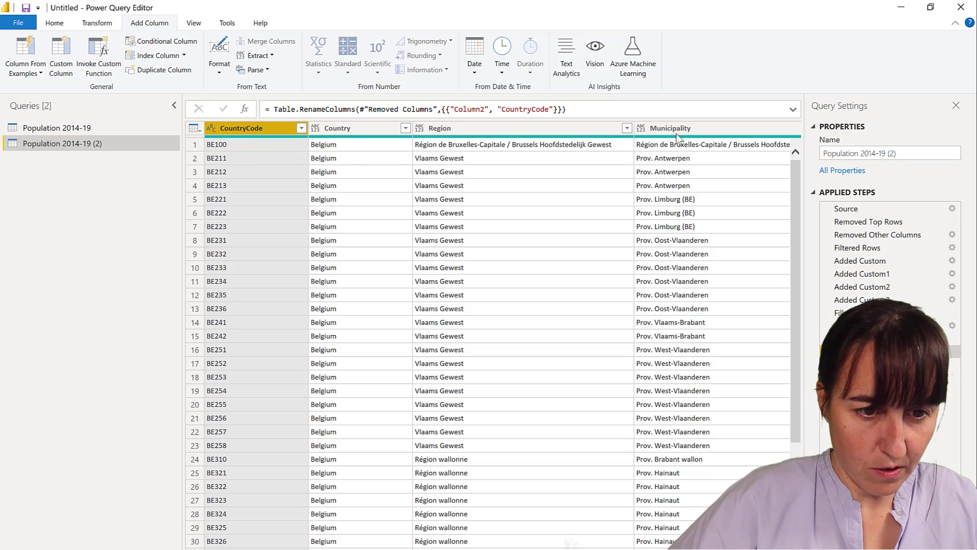
Set the data type of all columns from CountryCode through City to Text.
{"action": "left_click", "coordinate": [692, 128], "text": "shift"}
{"action": "left_click_drag", "start_coordinate": [692, 125], "coordinate": [455, 156]}
{"action": "left_click", "coordinate": [466, 196]}
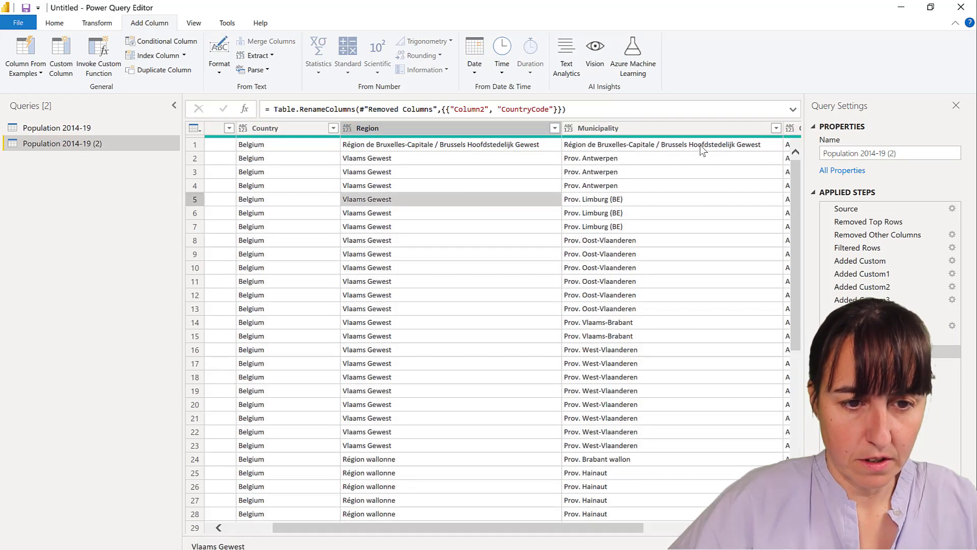
{"action": "left_click", "coordinate": [789, 128]}
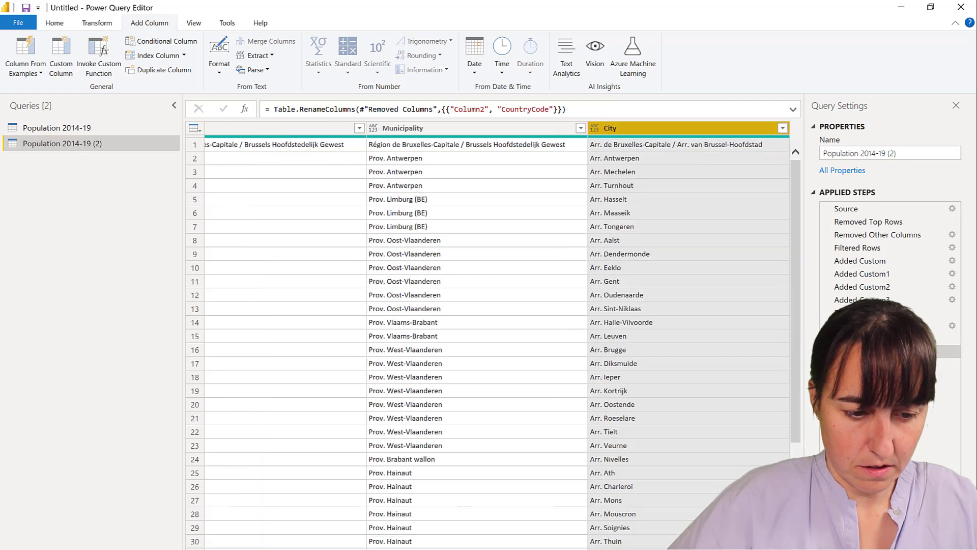
{"action": "scroll", "coordinate": [247, 471], "scroll_direction": "left", "scroll_amount": 5}
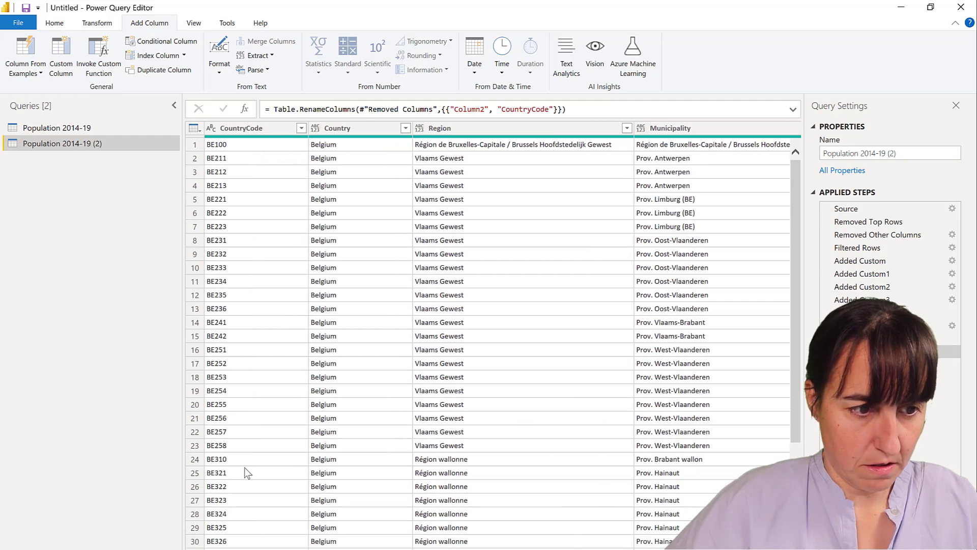
{"action": "left_click", "coordinate": [255, 131], "text": "shift"}
{"action": "left_click", "coordinate": [54, 23]}
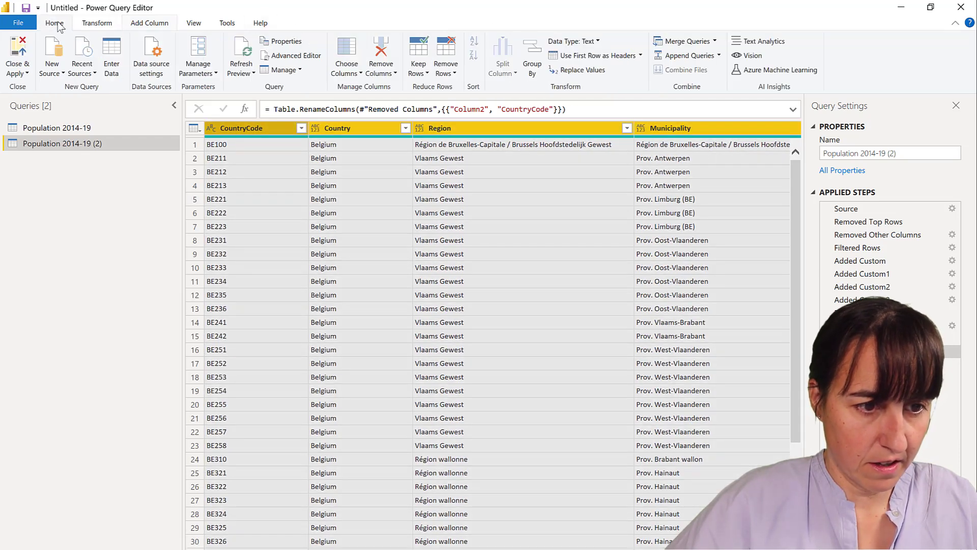
{"action": "left_click", "coordinate": [590, 41]}
{"action": "left_click", "coordinate": [550, 193]}
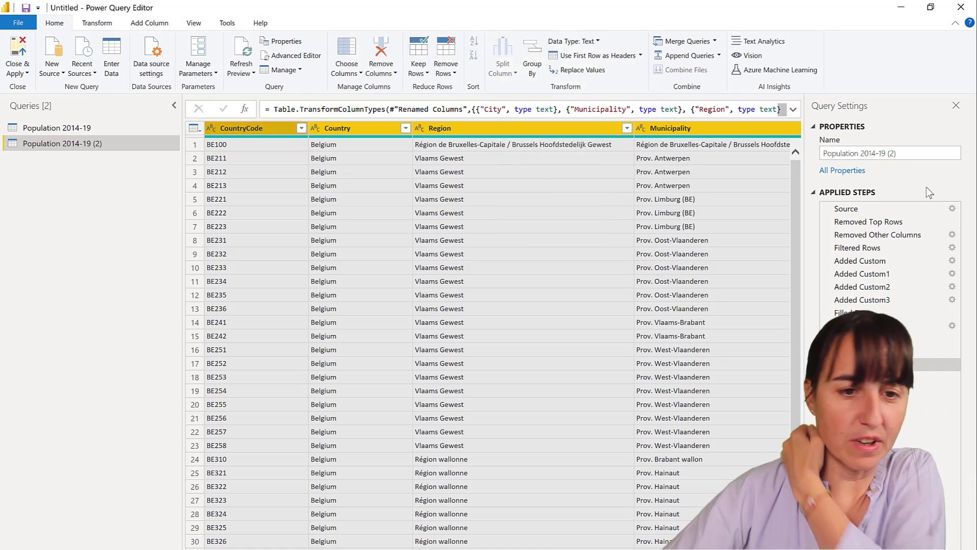
Rename the Population 2014-19 (2) query to Location.
{"action": "left_click", "coordinate": [904, 153]}
{"action": "type", "text": "Location"}
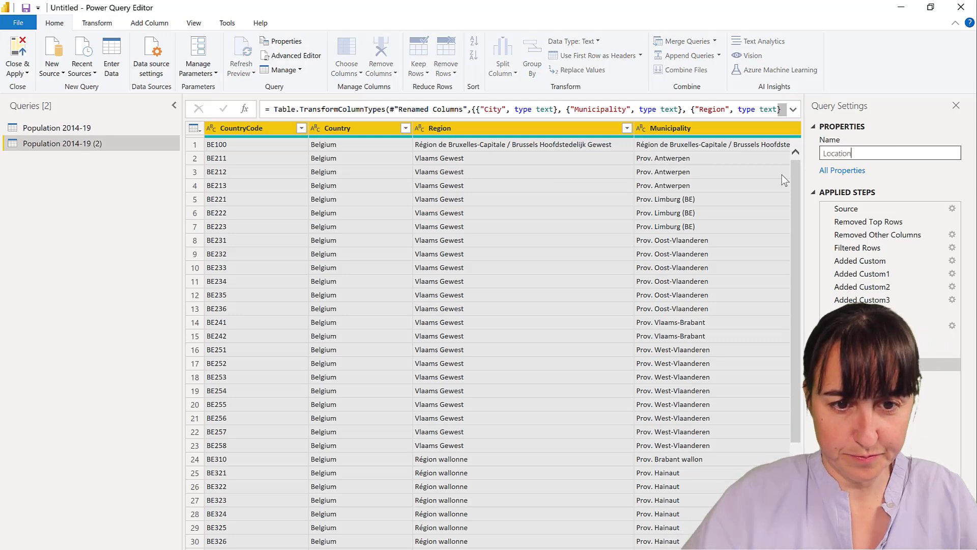
{"action": "key", "text": "Return"}
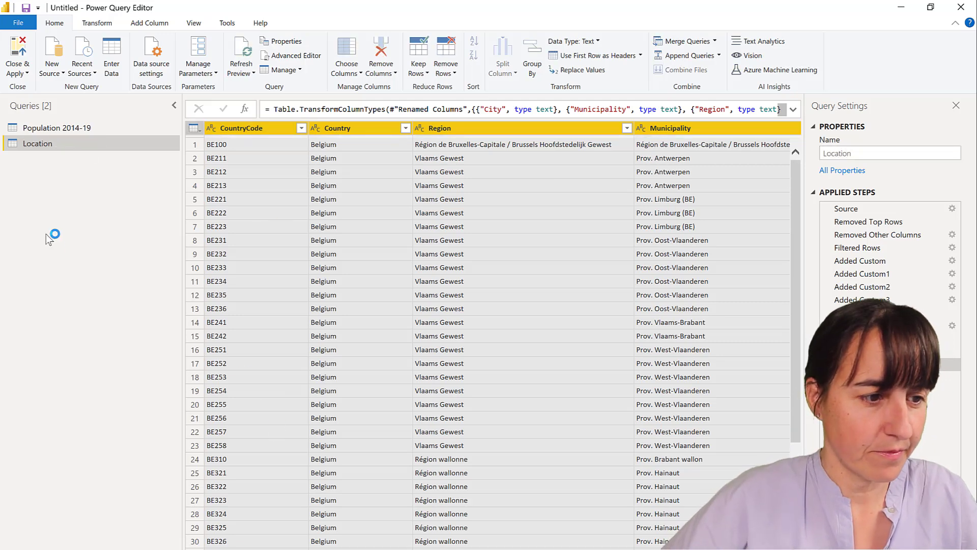
In the Population 2014-19 query, add a step that removes the top 1 row.
{"action": "left_click", "coordinate": [83, 128]}
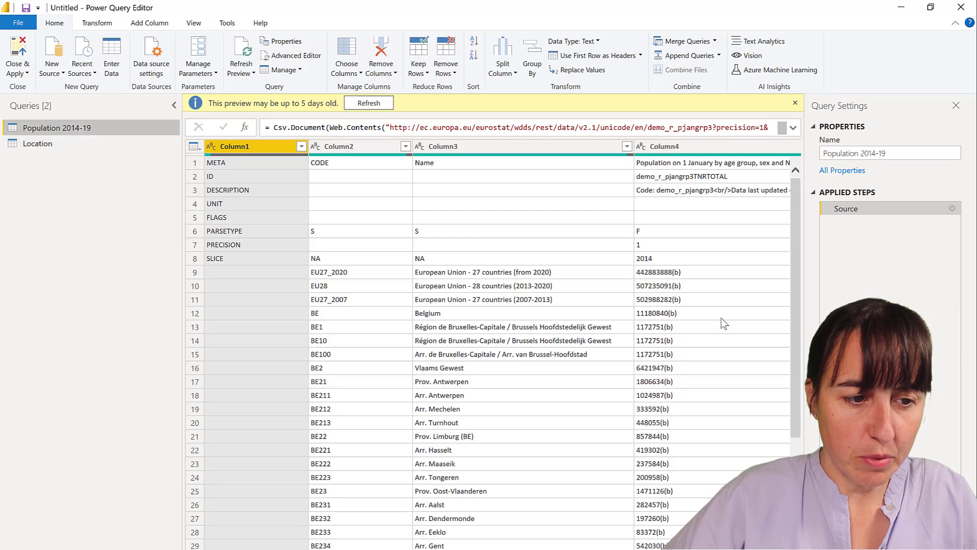
{"action": "left_click", "coordinate": [446, 69]}
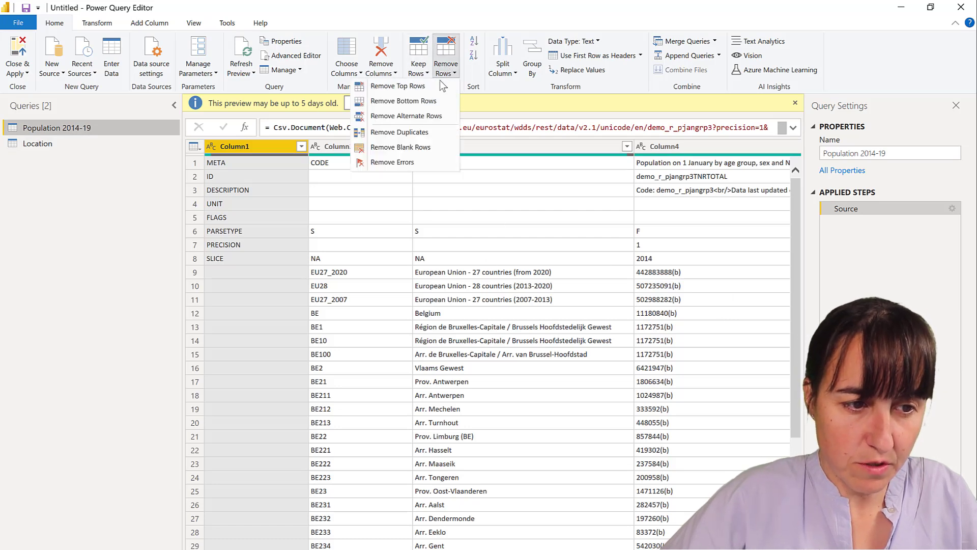
{"action": "left_click", "coordinate": [397, 86]}
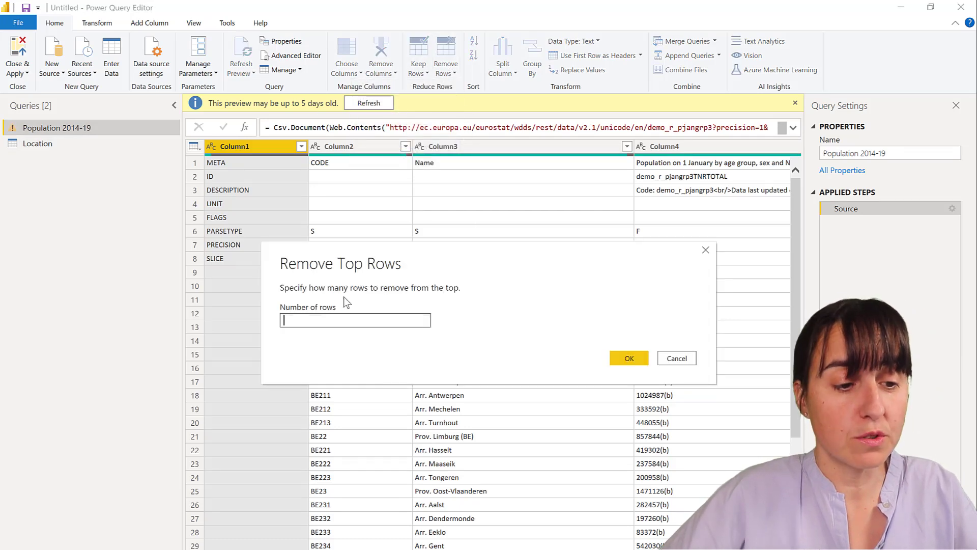
{"action": "type", "text": "1"}
{"action": "key", "text": "Return"}
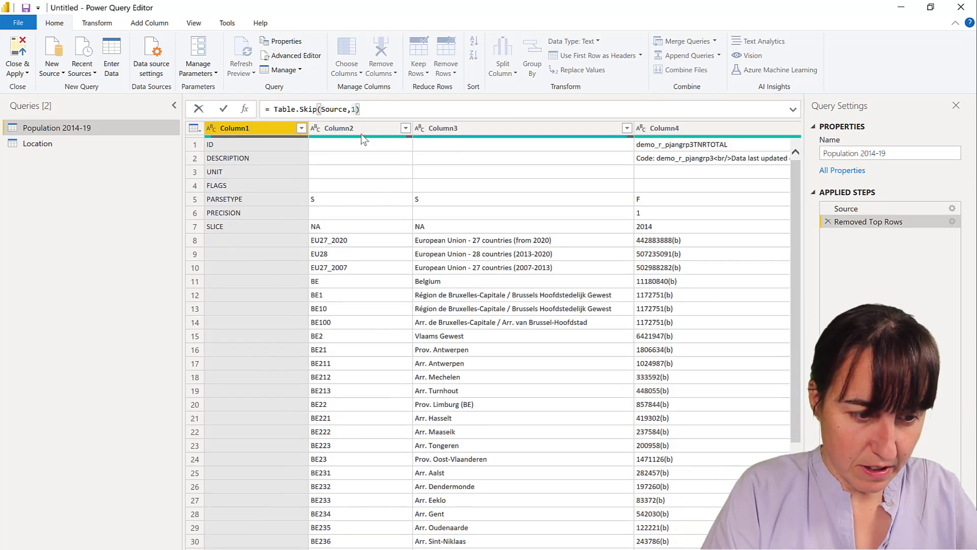
Replace the fixed row count in the Table.Skip formula with the condition each [Column1]<>"SLICE".
{"action": "type", "text": "each ["}
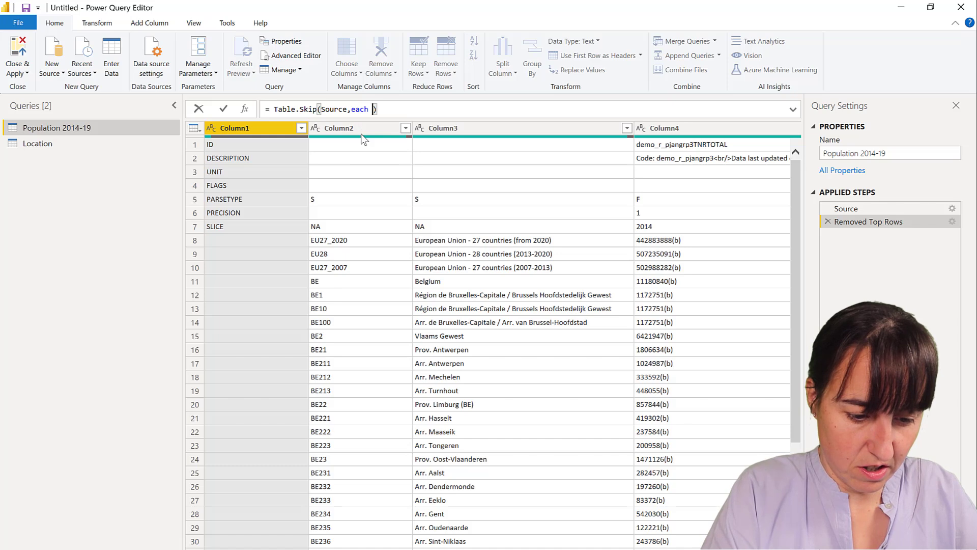
{"action": "type", "text": "Column1"}
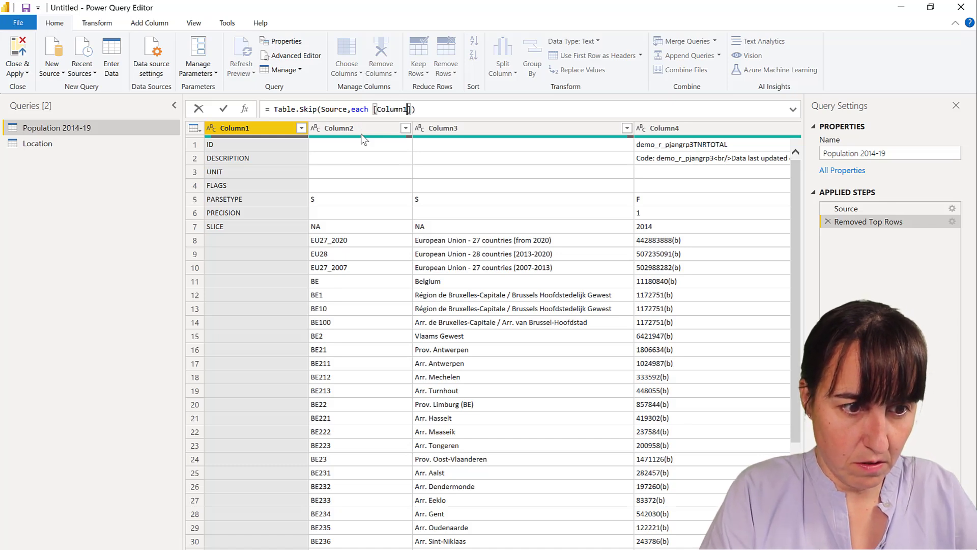
{"action": "key", "text": "Right"}
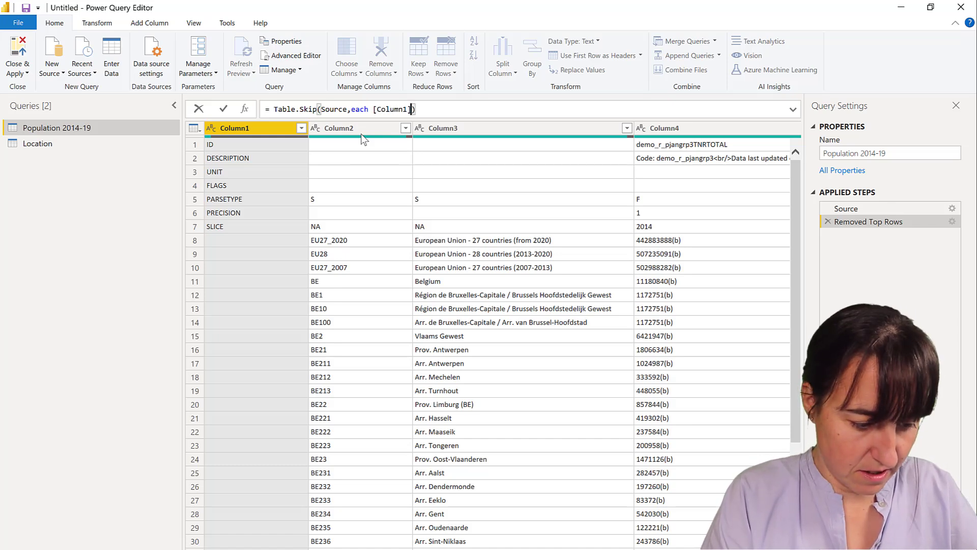
{"action": "type", "text": "<>\"SLICE"}
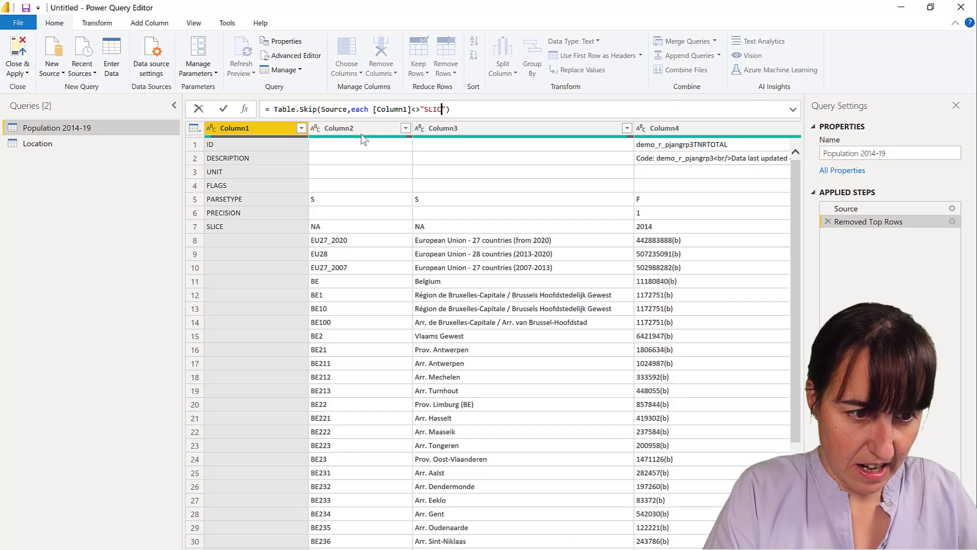
{"action": "key", "text": "Return"}
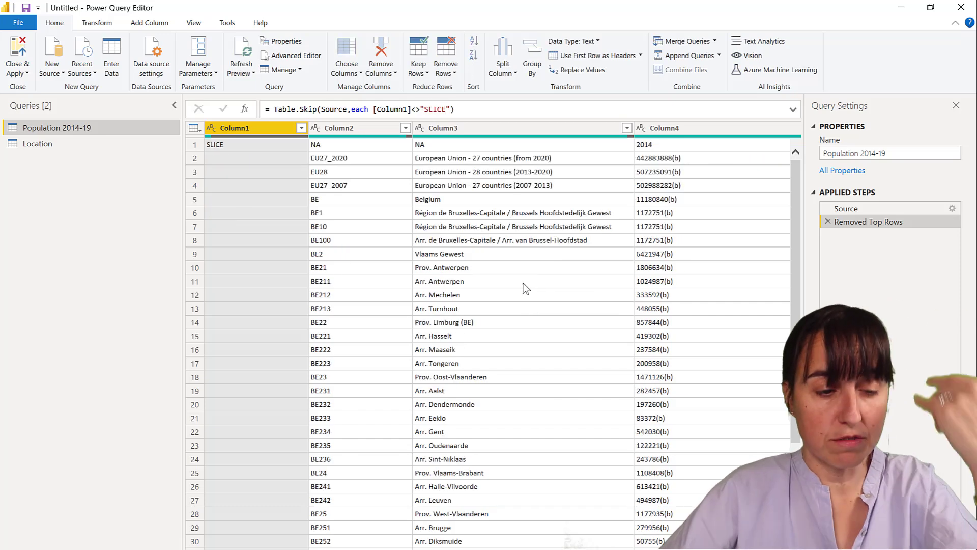
Promote the first row to column headers and remove the empty SLICE column.
{"action": "left_click", "coordinate": [590, 58]}
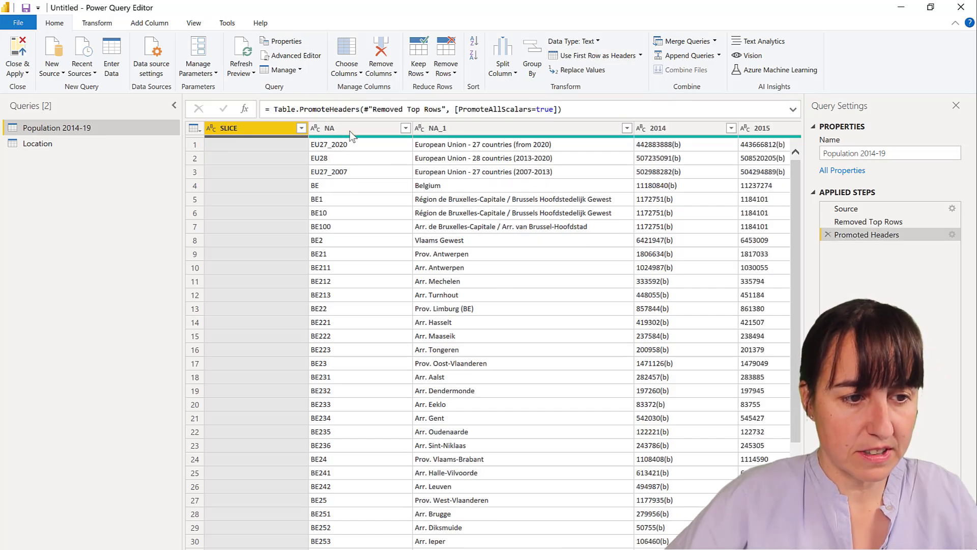
{"action": "left_click", "coordinate": [352, 128]}
{"action": "left_click", "coordinate": [252, 132]}
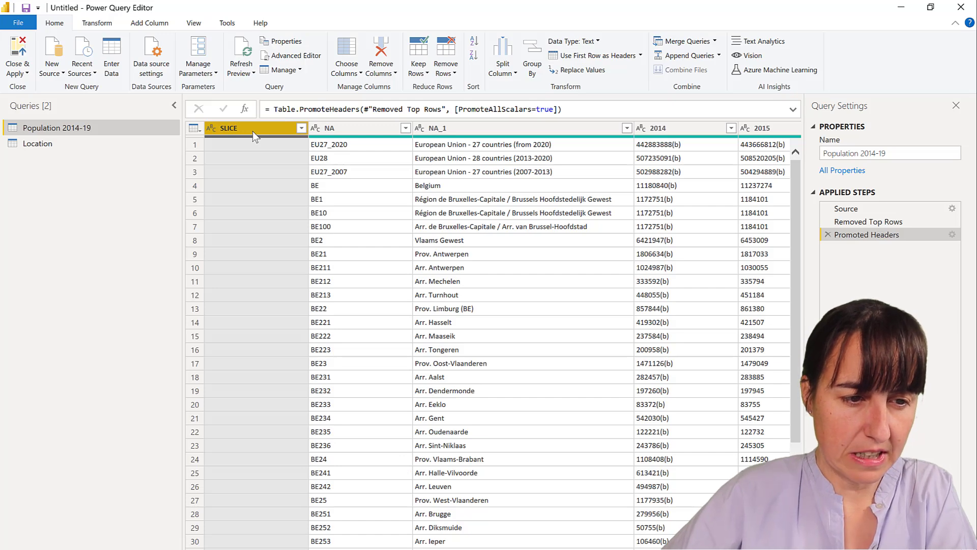
{"action": "key", "text": "Delete"}
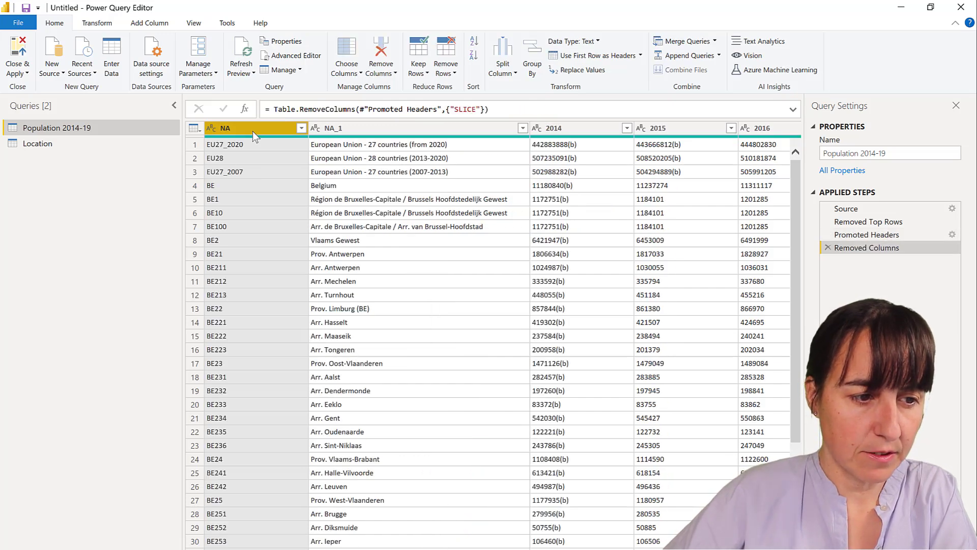
Filter the NA column to keep rows that do not contain EU and do not equal NA.
{"action": "left_click", "coordinate": [302, 130]}
{"action": "mouse_move", "coordinate": [213, 227]}
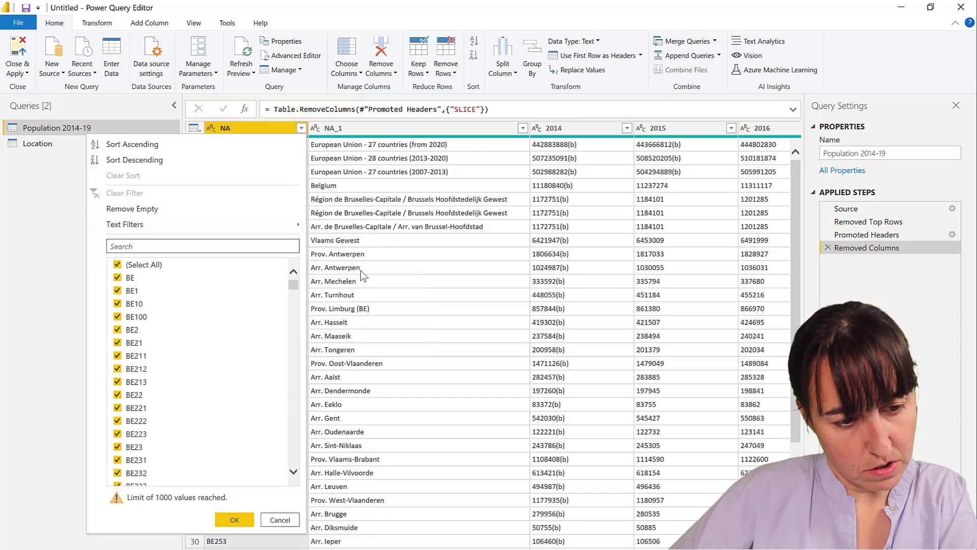
{"action": "mouse_move", "coordinate": [298, 228]}
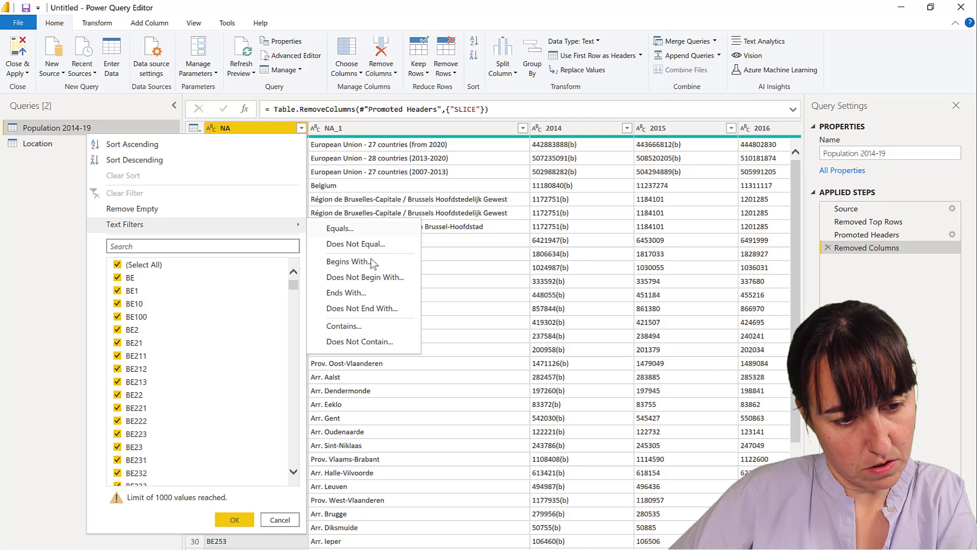
{"action": "left_click", "coordinate": [372, 342]}
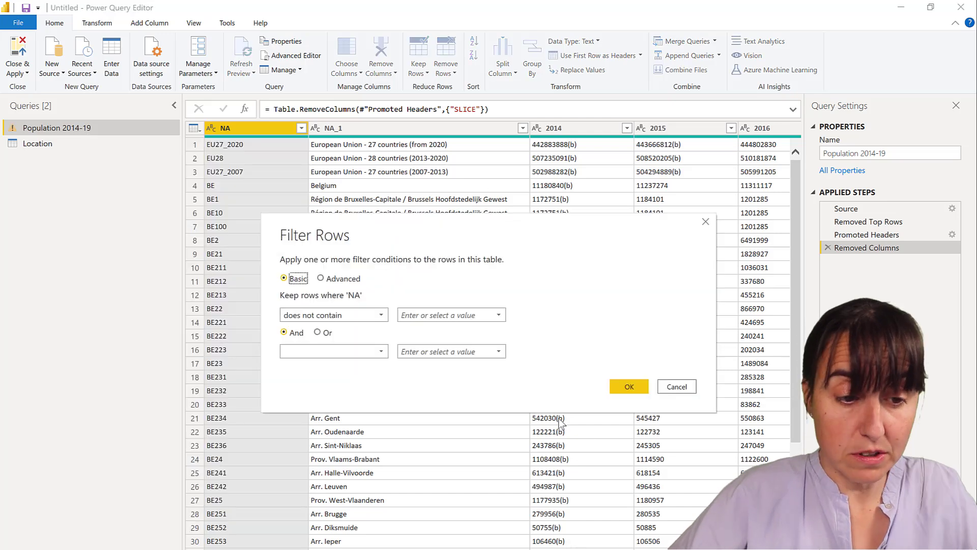
{"action": "left_click", "coordinate": [465, 316]}
{"action": "type", "text": "E"}
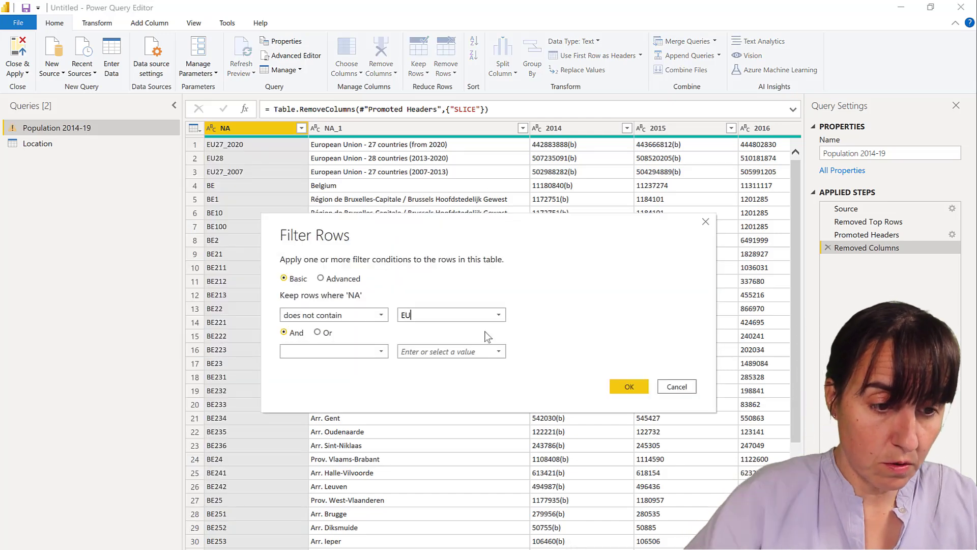
{"action": "type", "text": "U"}
{"action": "left_click", "coordinate": [376, 353]}
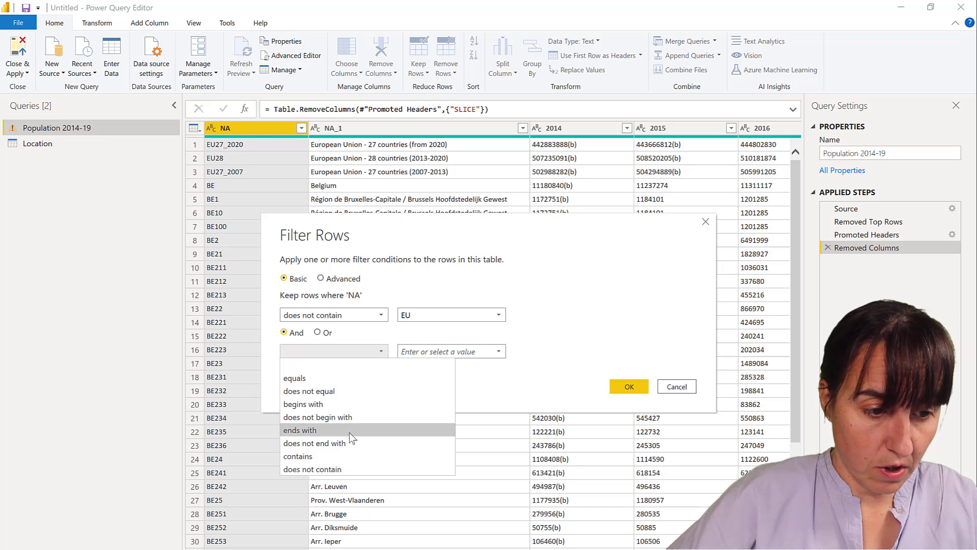
{"action": "left_click", "coordinate": [334, 392]}
{"action": "left_click", "coordinate": [436, 350]}
{"action": "type", "text": "NA"}
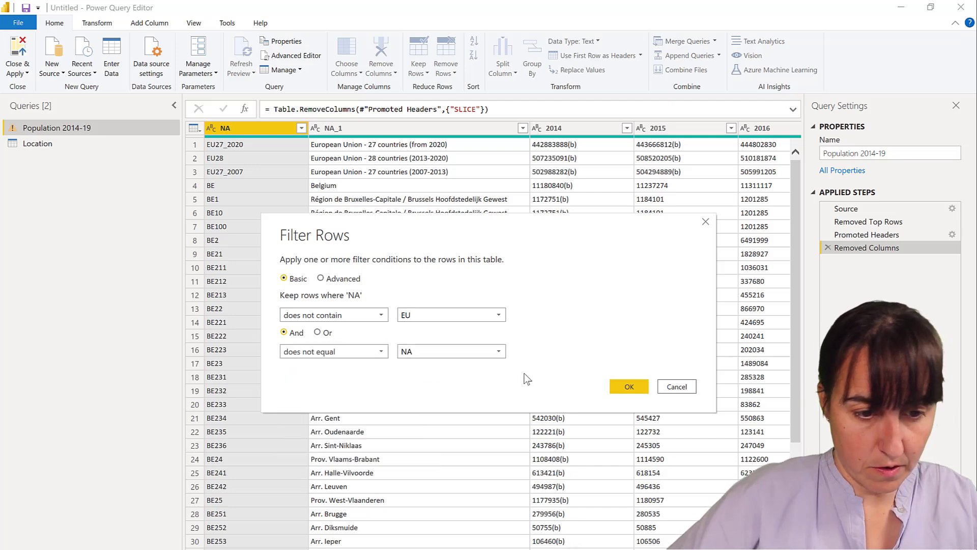
{"action": "left_click", "coordinate": [641, 387]}
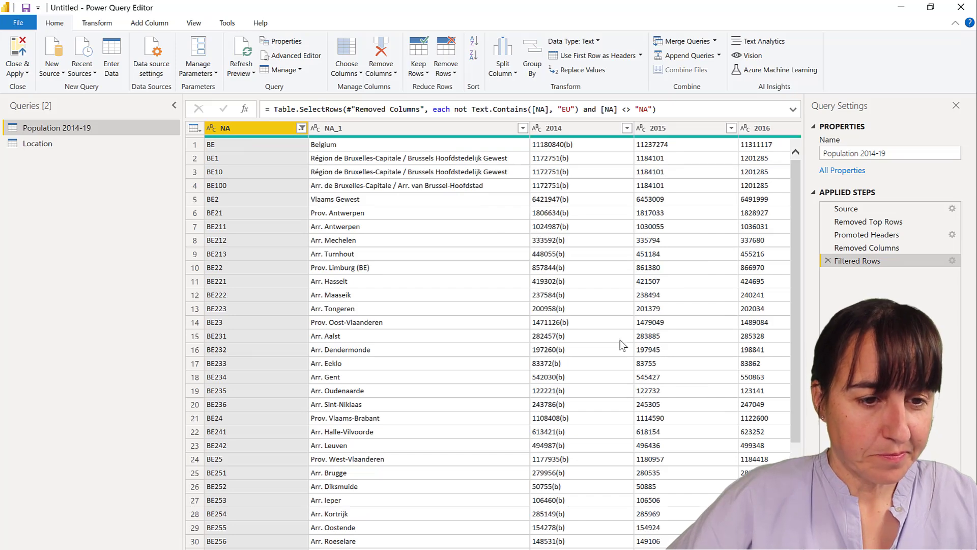
Remove the NA_1 column and add a row filter keeping NA values equal to 2.
{"action": "left_click", "coordinate": [413, 130]}
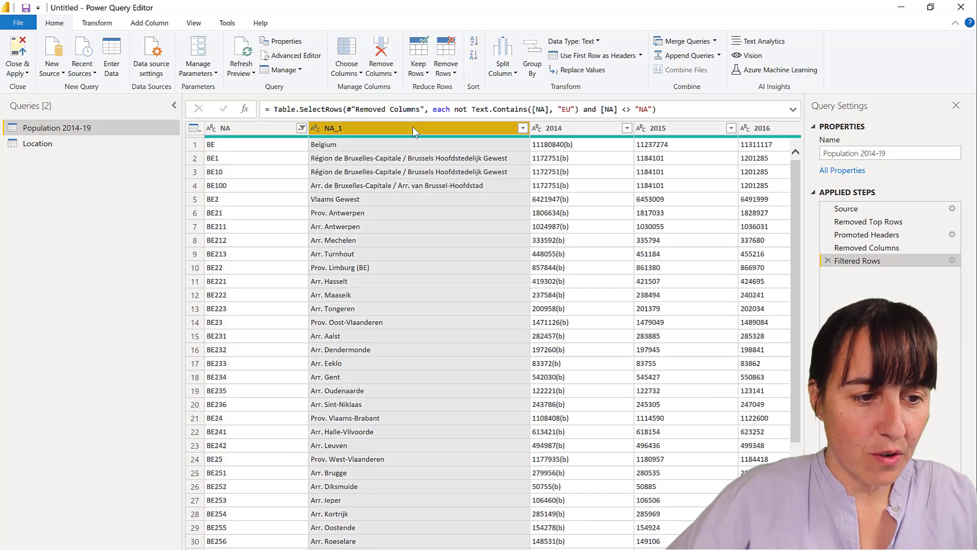
{"action": "key", "text": "Delete"}
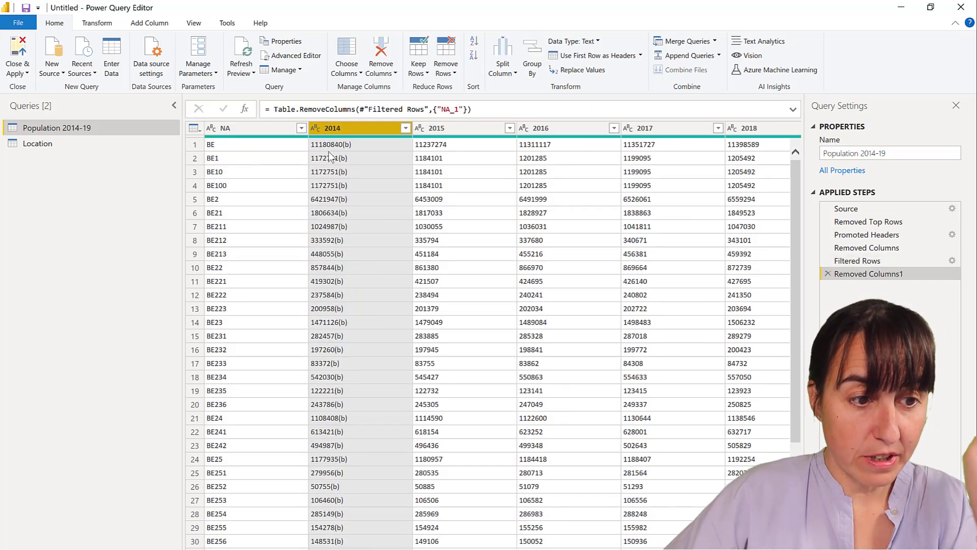
{"action": "left_click", "coordinate": [302, 128]}
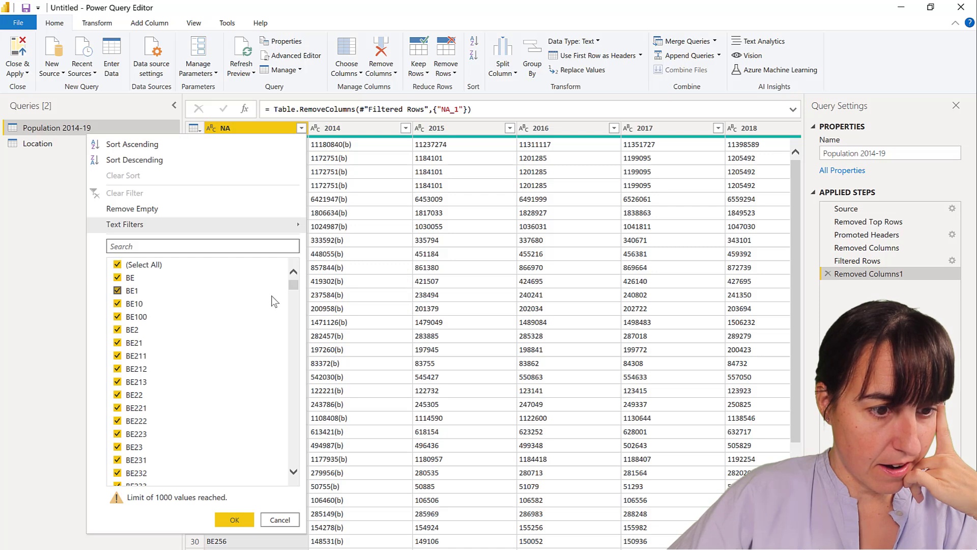
{"action": "mouse_move", "coordinate": [198, 228]}
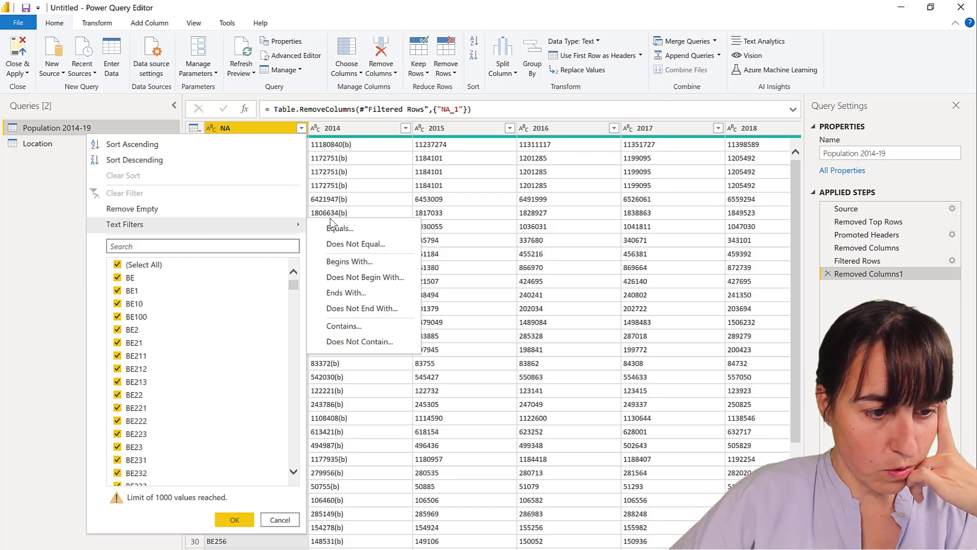
{"action": "left_click", "coordinate": [471, 306]}
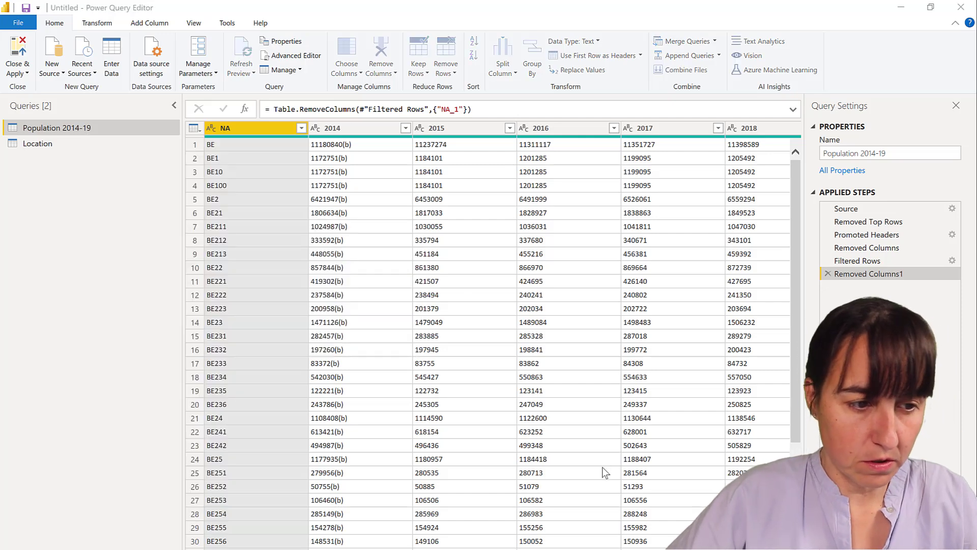
{"action": "left_click", "coordinate": [456, 315]}
{"action": "type", "text": "2"}
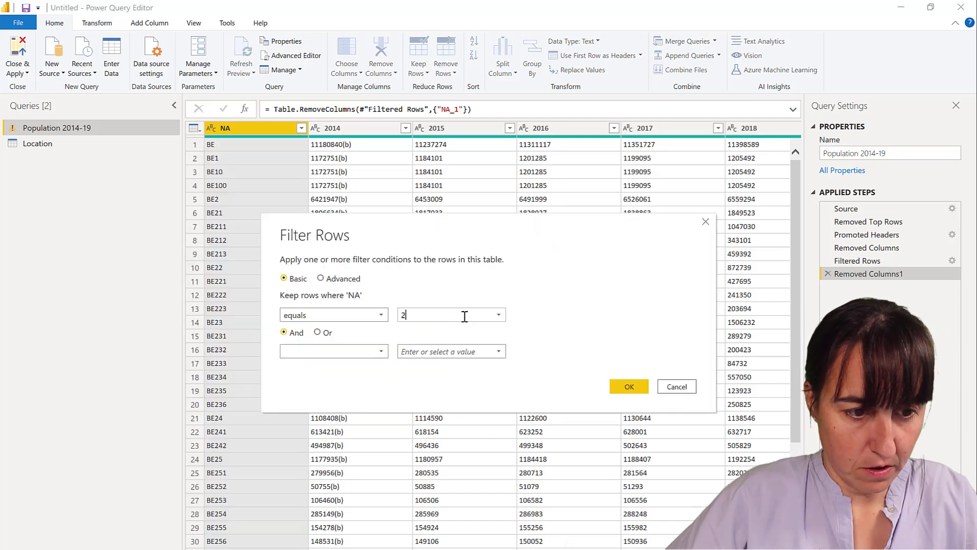
{"action": "left_click", "coordinate": [619, 390]}
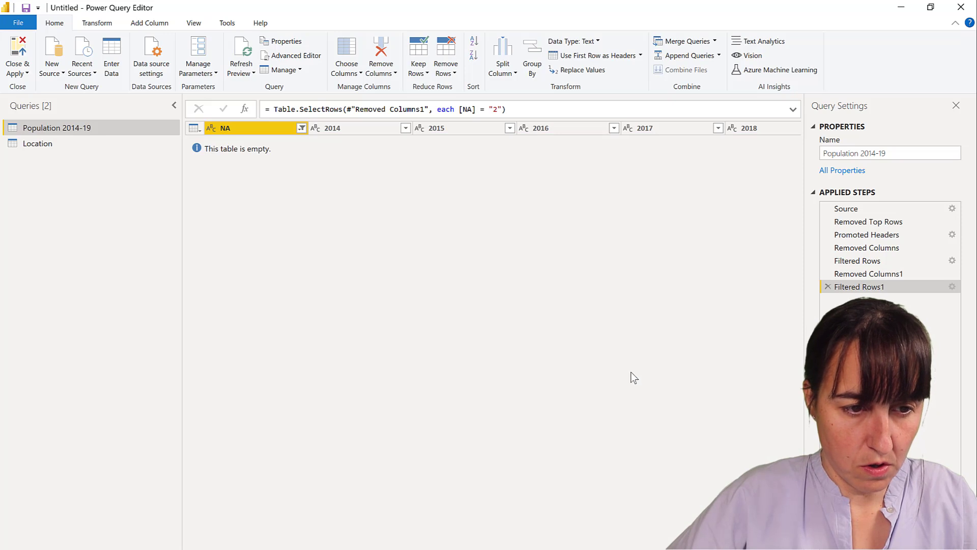
Rewrite the new filter's formula condition as each Text.Length([NA])>2.
{"action": "left_click", "coordinate": [462, 110]}
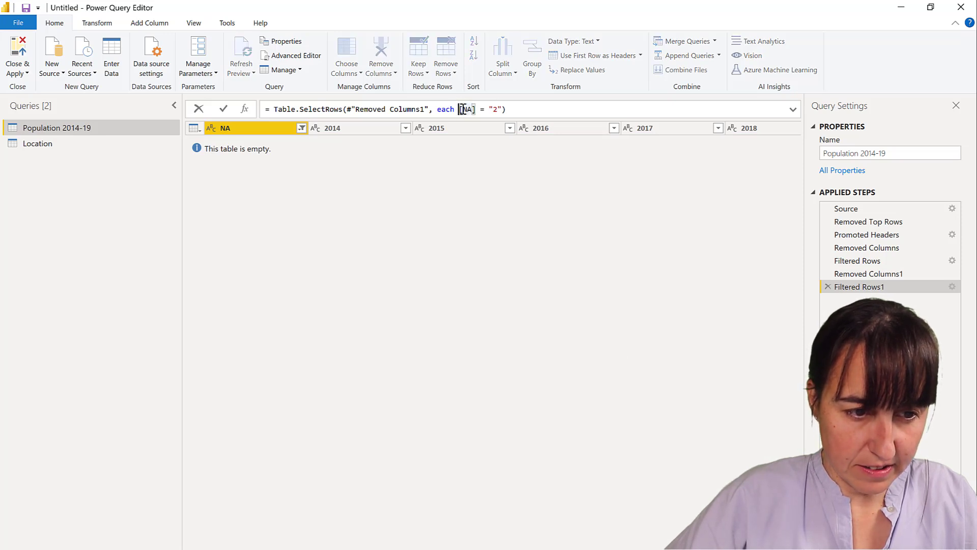
{"action": "type", "text": "Text"}
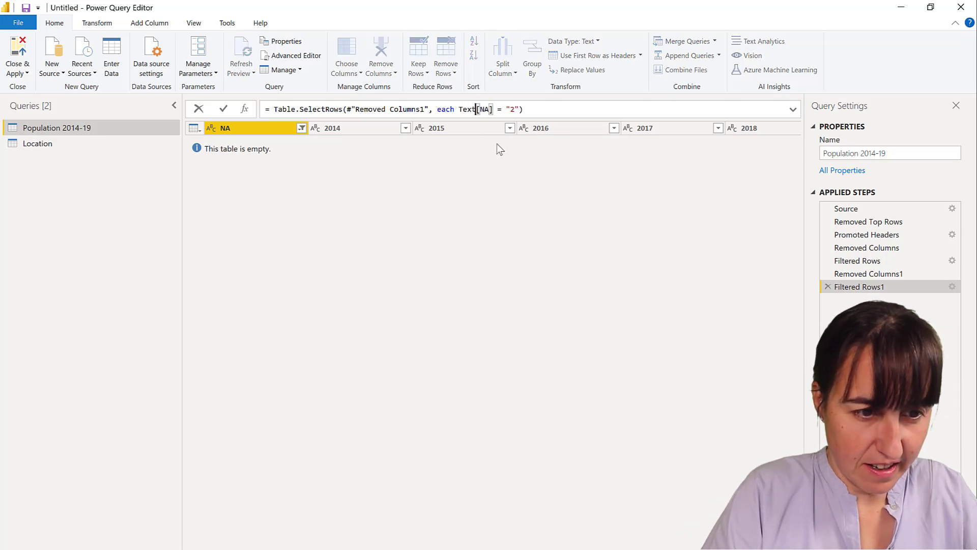
{"action": "type", "text": ".Leng"}
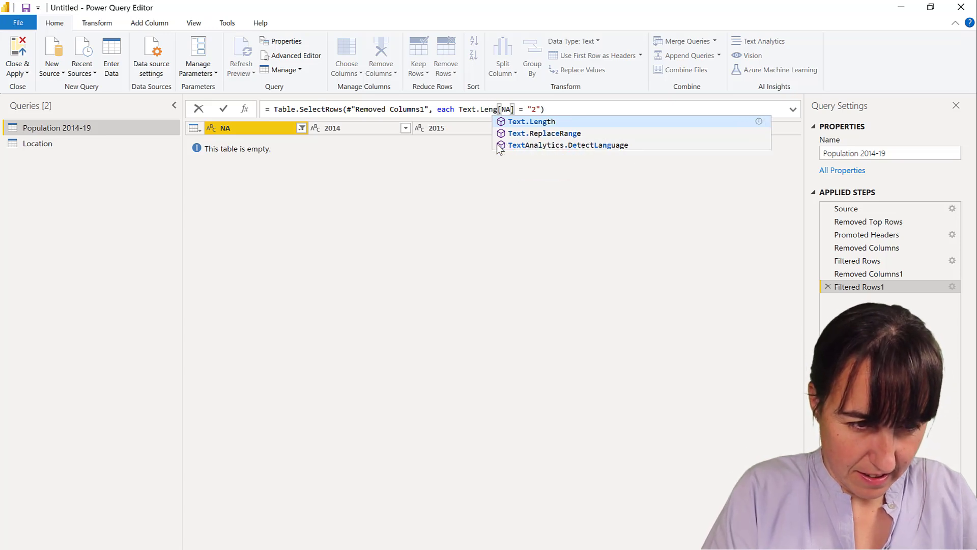
{"action": "type", "text": "th("}
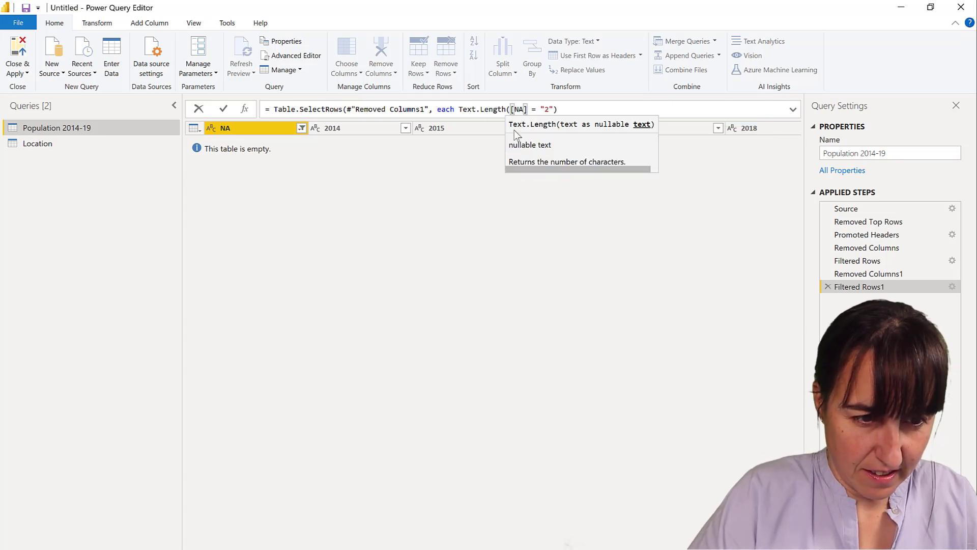
{"action": "left_click", "coordinate": [532, 109]}
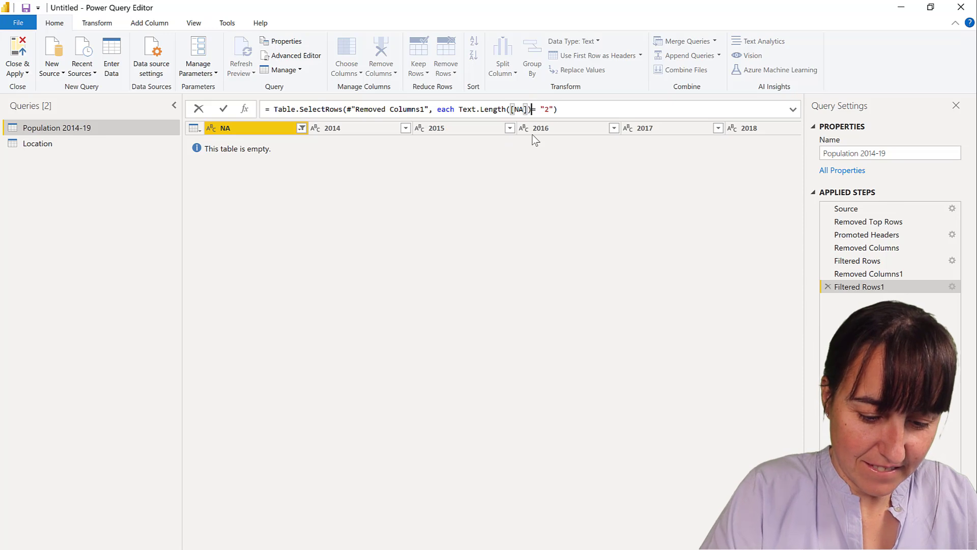
{"action": "type", "text": ")>2"}
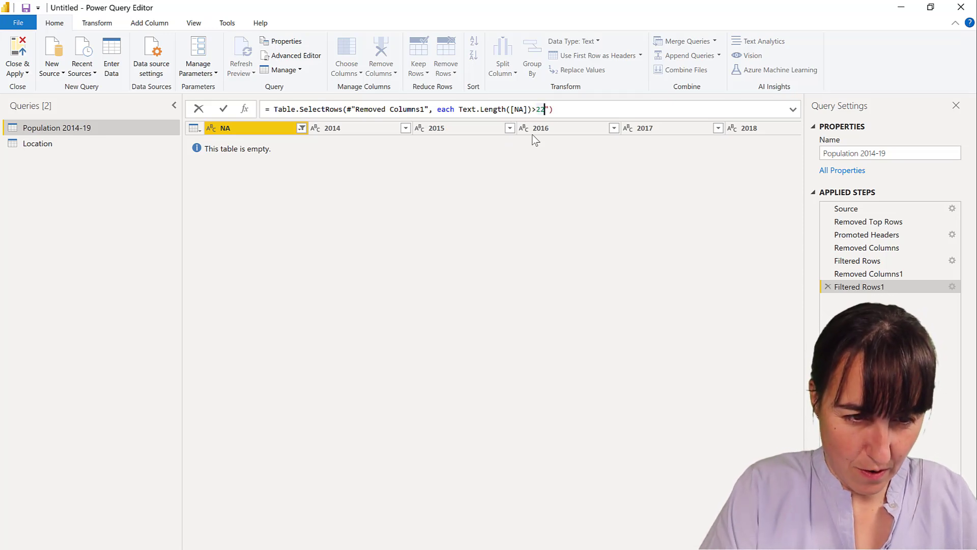
{"action": "key", "text": "BackSpace"}
{"action": "key", "text": "Delete"}
{"action": "key", "text": "Return"}
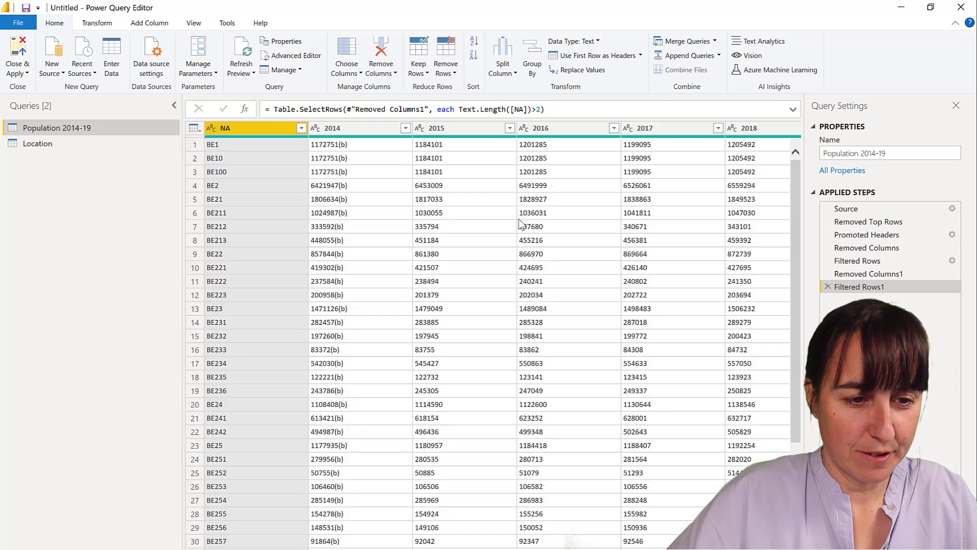
Set the text length threshold in the NA filter formula to greater than 4.
{"action": "left_click", "coordinate": [540, 109]}
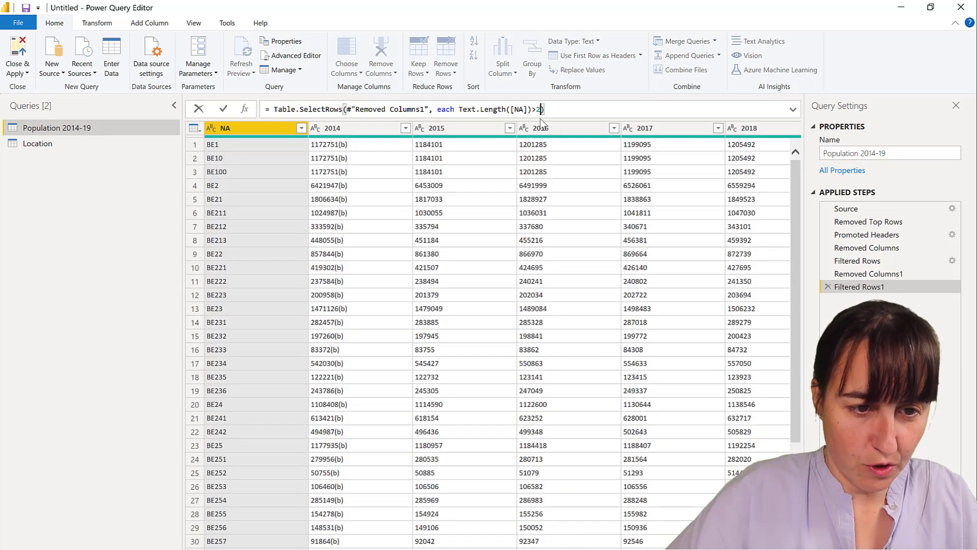
{"action": "key", "text": "BackSpace"}
{"action": "type", "text": "4"}
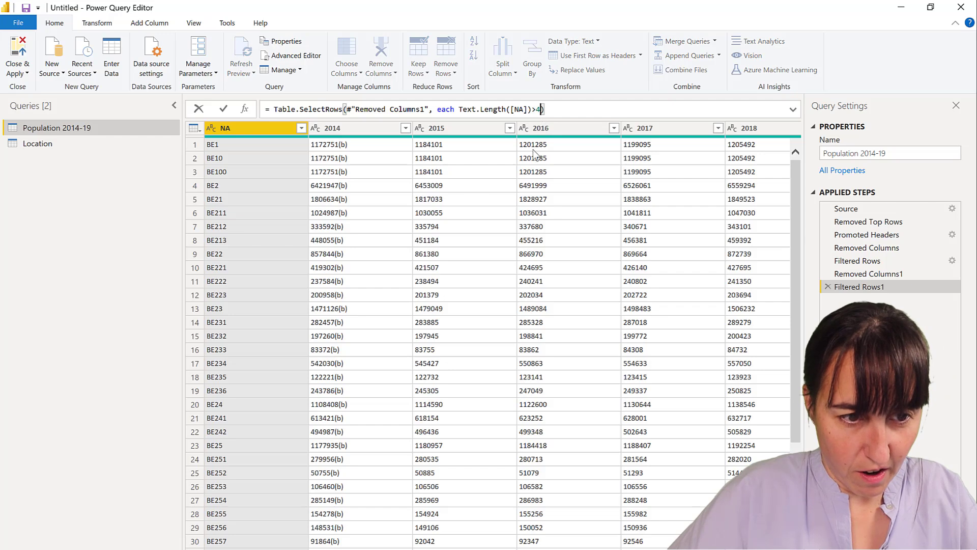
{"action": "key", "text": "Return"}
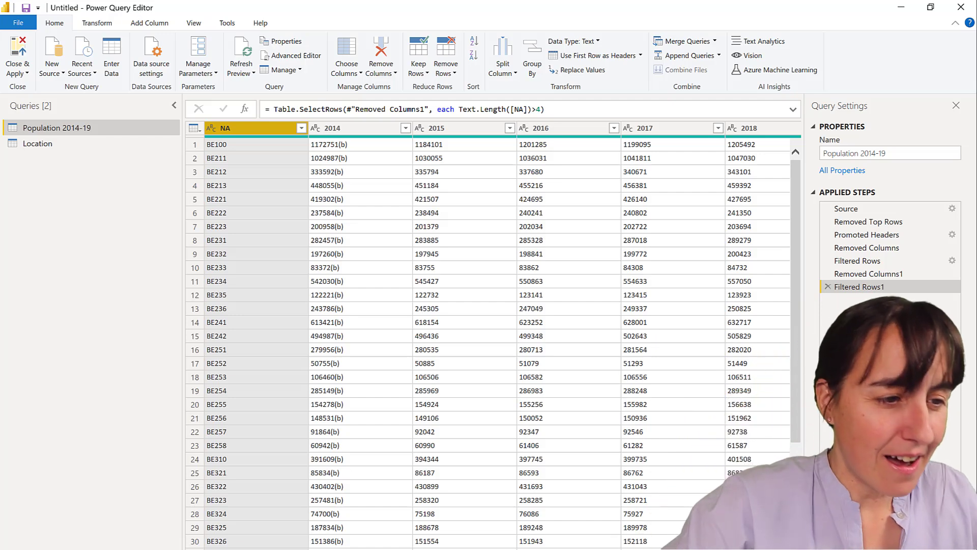
Unpivot all columns other than NA.
{"action": "left_click", "coordinate": [153, 23]}
{"action": "left_click", "coordinate": [97, 23]}
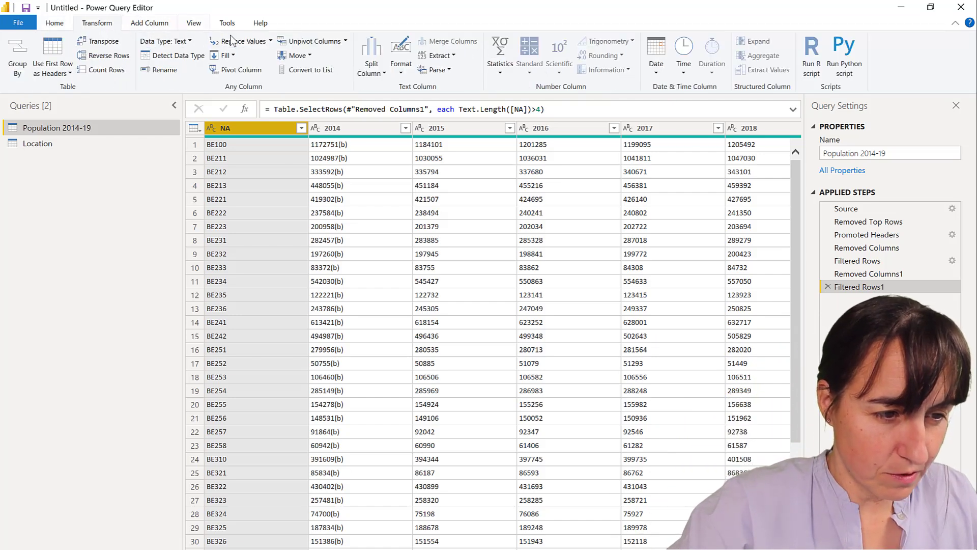
{"action": "left_click", "coordinate": [347, 42]}
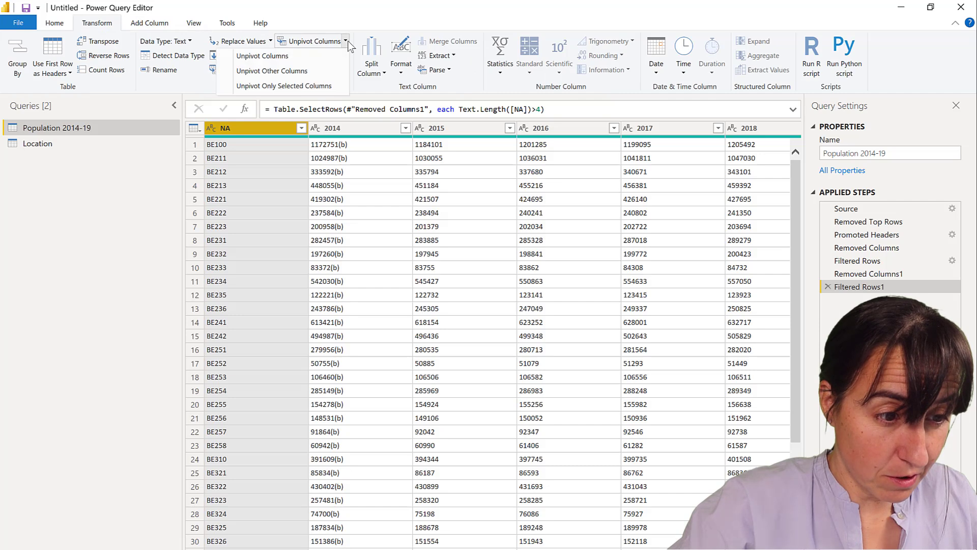
{"action": "left_click", "coordinate": [308, 72]}
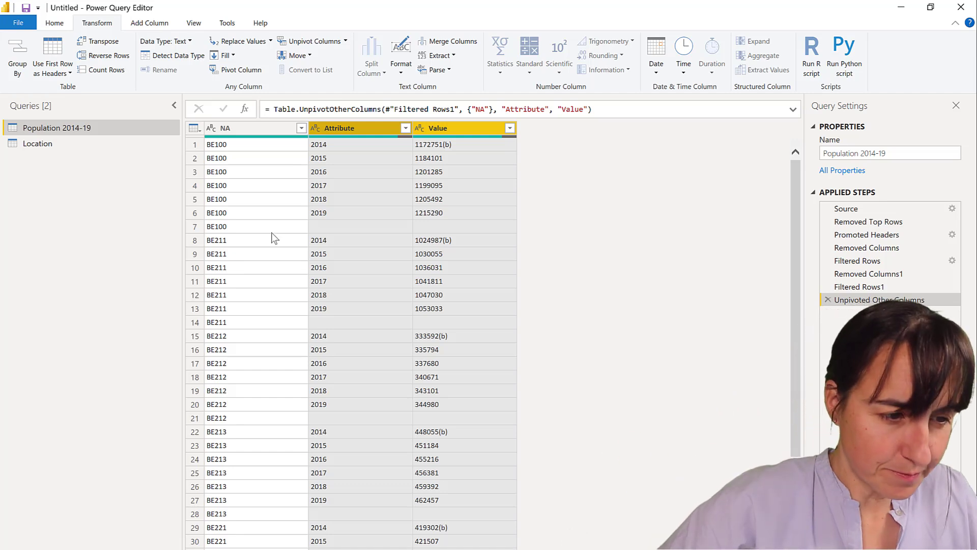
In the Table.UnpivotOtherColumns formula, rename the Attribute column as Year and the Value column as Pop.
{"action": "double_click", "coordinate": [526, 109]}
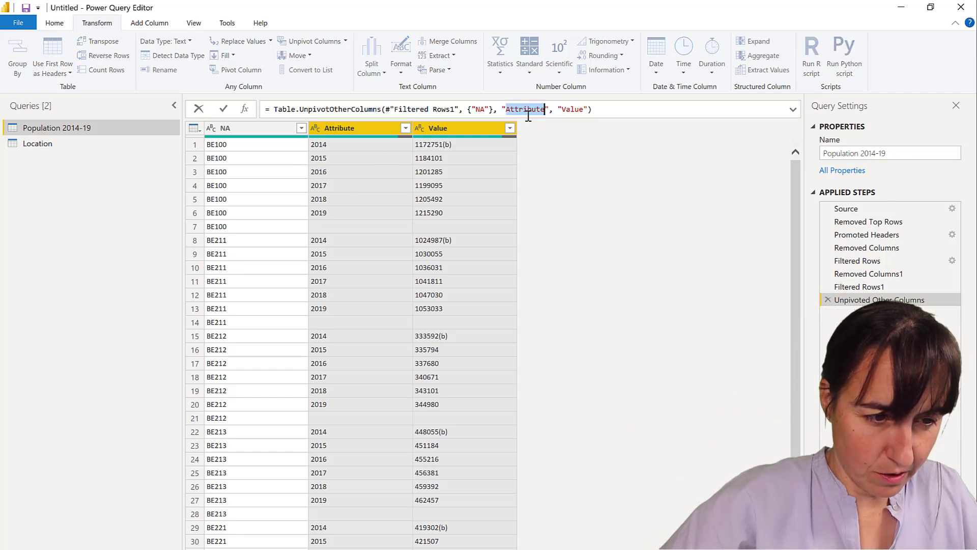
{"action": "type", "text": "Year"}
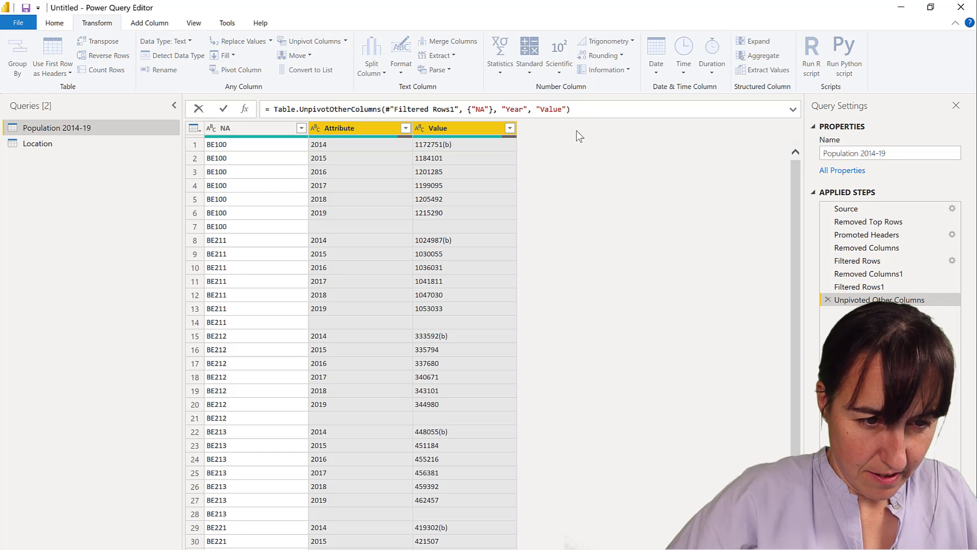
{"action": "double_click", "coordinate": [552, 109]}
{"action": "type", "text": "Pol"}
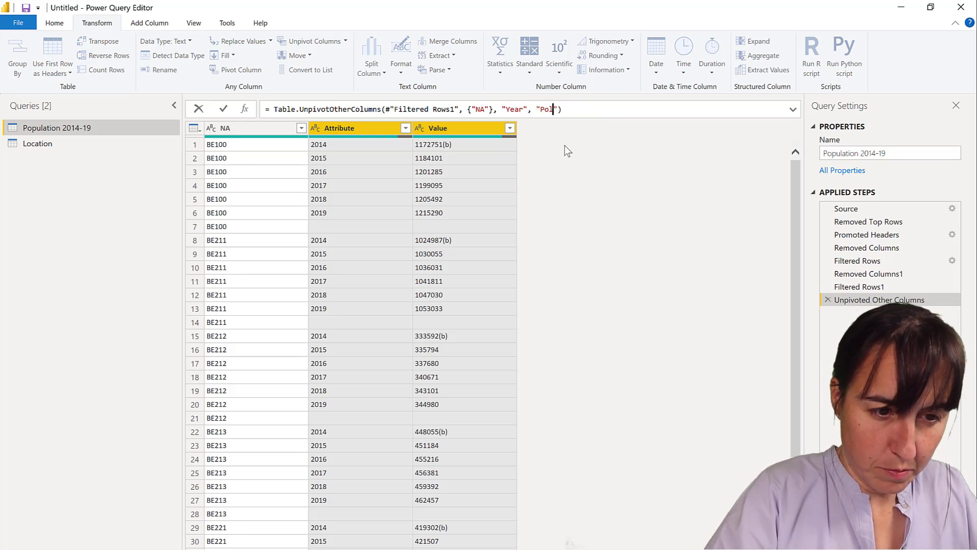
{"action": "type", "text": "uplation"}
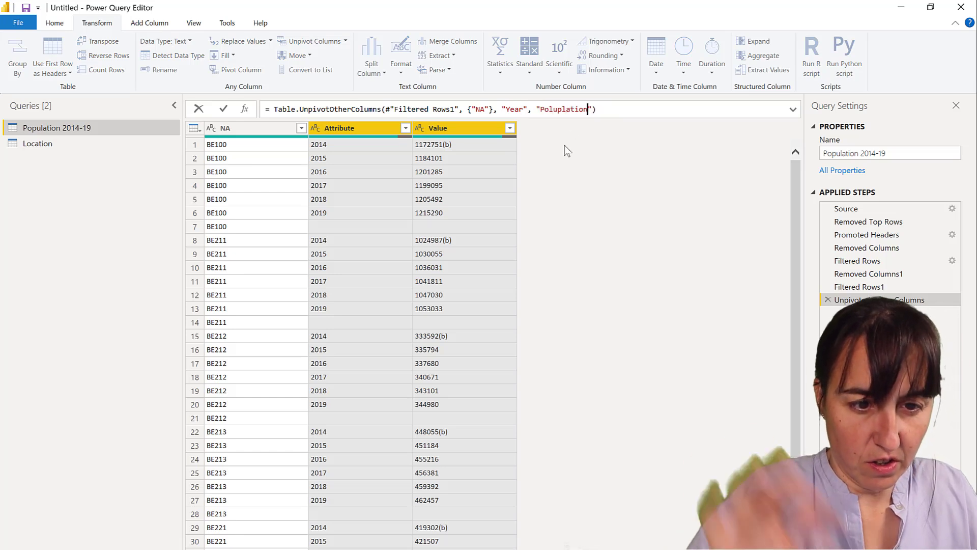
{"action": "key", "text": "BackSpace"}
{"action": "key", "text": "BackSpace"}
{"action": "key", "text": "BackSpace"}
{"action": "key", "text": "BackSpace"}
{"action": "key", "text": "BackSpace"}
{"action": "key", "text": "BackSpace"}
{"action": "key", "text": "BackSpace"}
{"action": "key", "text": "BackSpace"}
{"action": "key", "text": "BackSpace"}
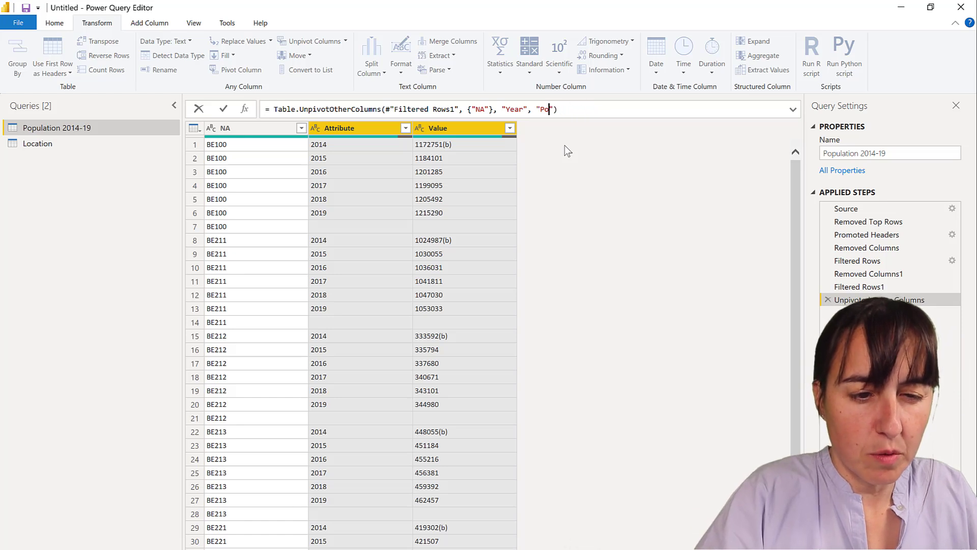
{"action": "type", "text": "p"}
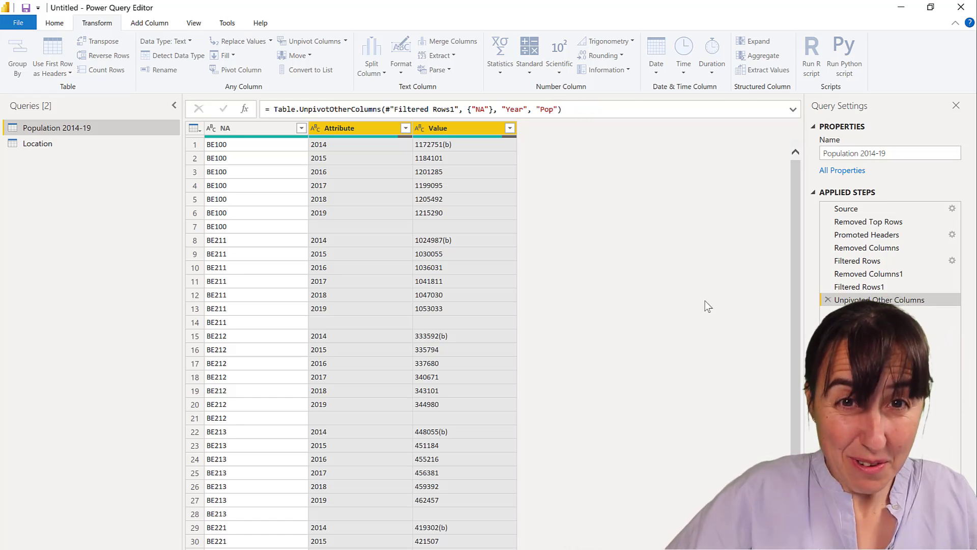
{"action": "key", "text": "Return"}
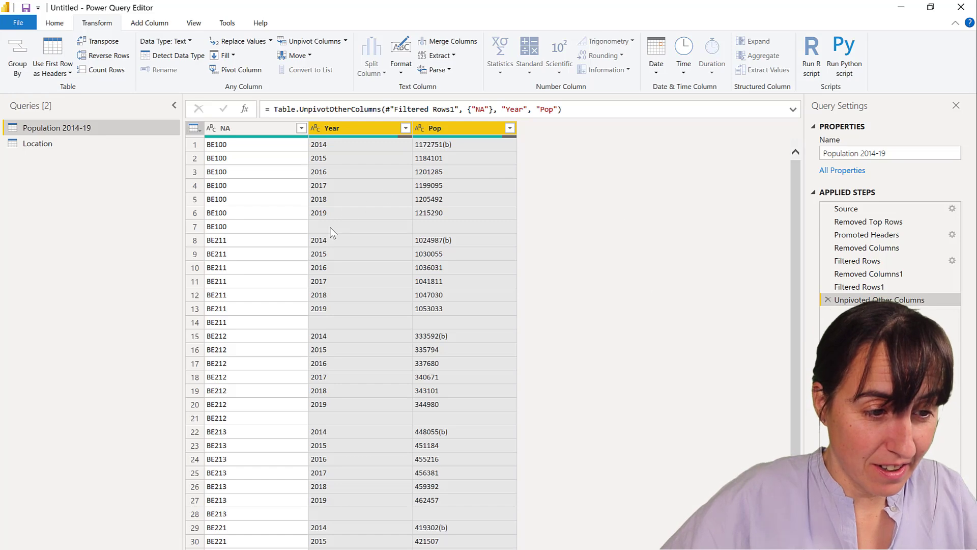
Filter out the blank entries in the Year column.
{"action": "left_click", "coordinate": [405, 128]}
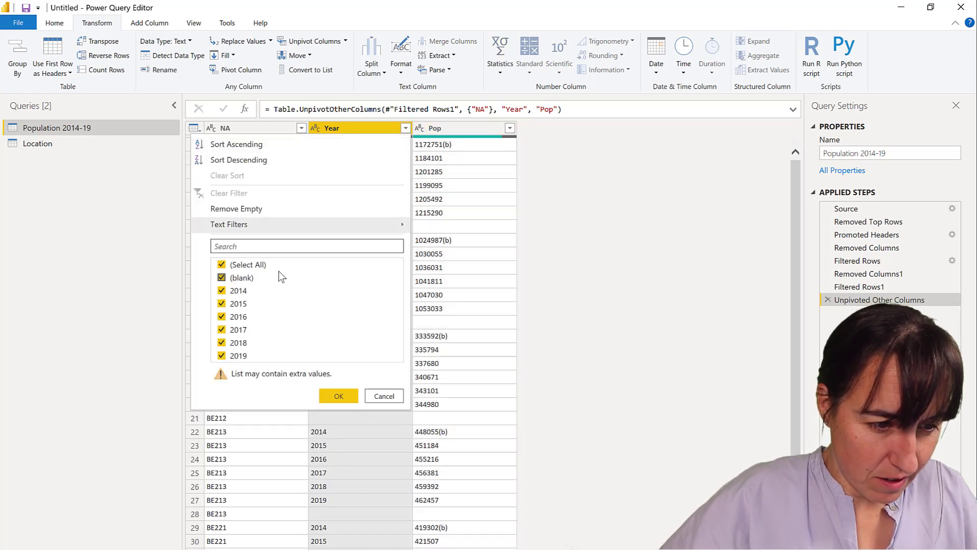
{"action": "left_click", "coordinate": [339, 396]}
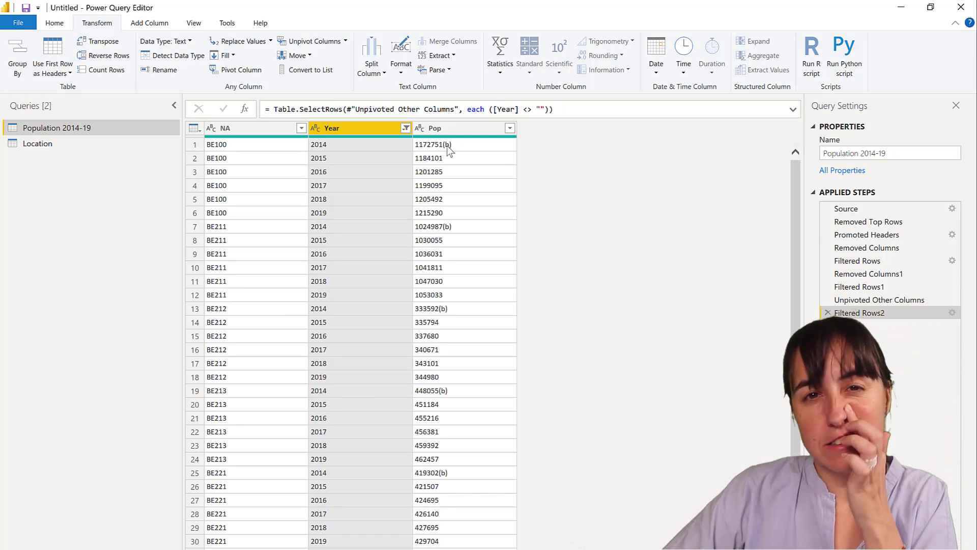
Review the Source step's metadata rows for the meaning of the (b) flag, and return to the final filter step.
{"action": "left_click", "coordinate": [867, 203]}
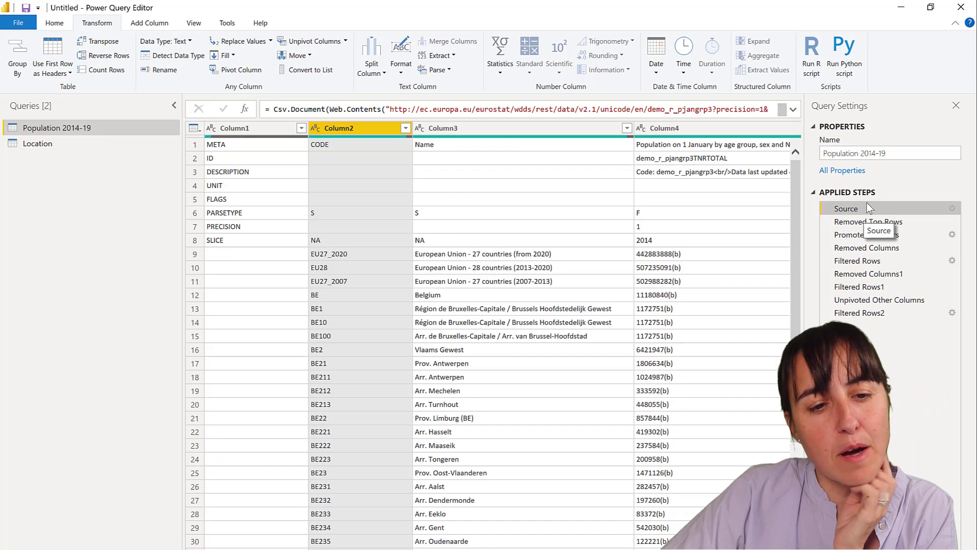
{"action": "left_click", "coordinate": [705, 176]}
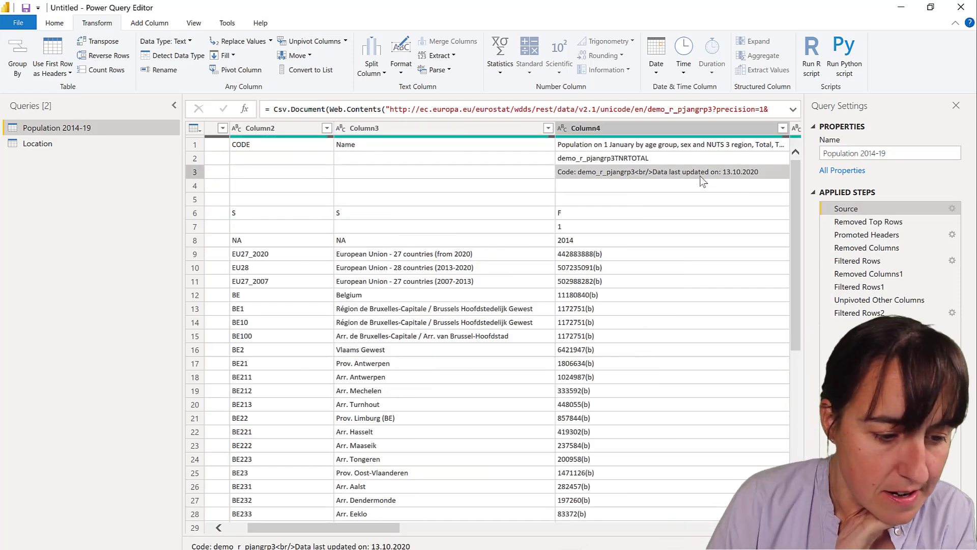
{"action": "key", "text": "Right"}
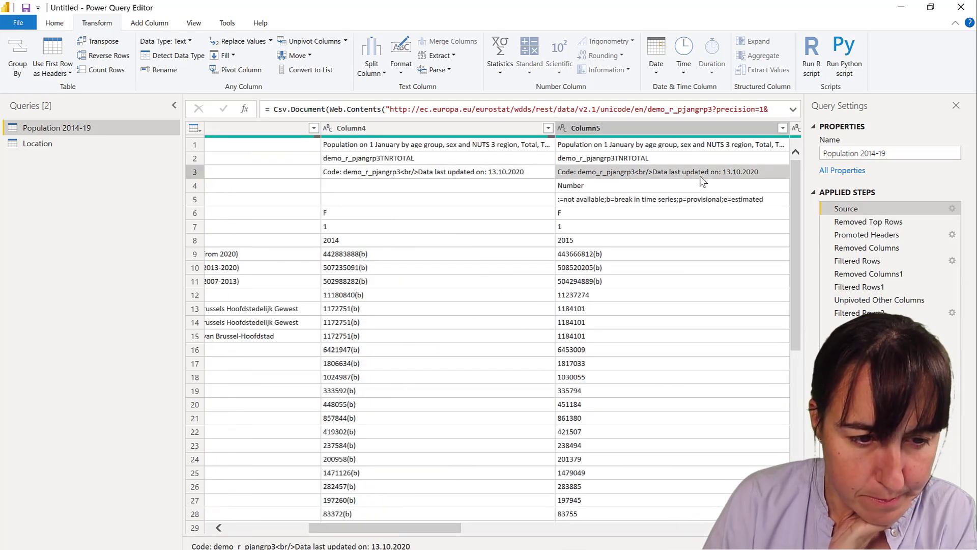
{"action": "key", "text": "Down"}
{"action": "key", "text": "Down"}
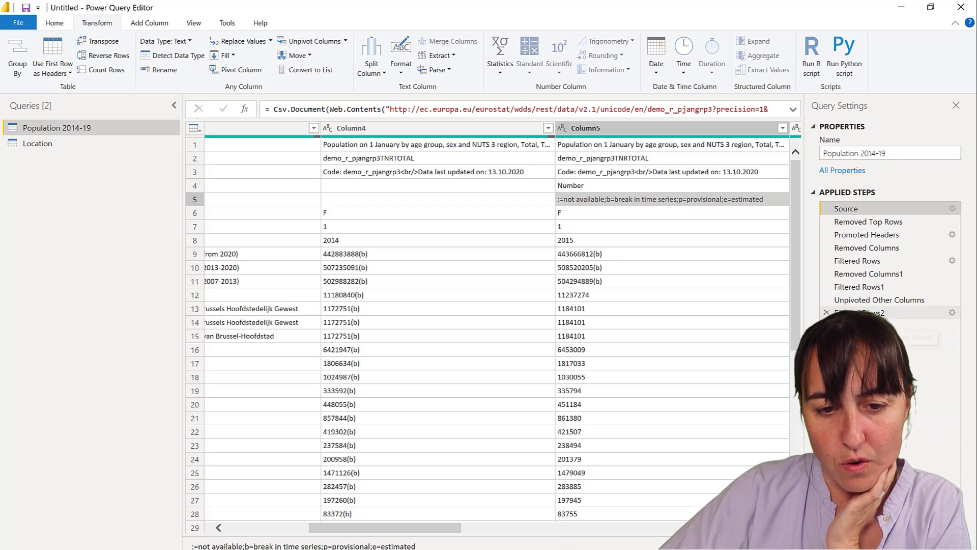
{"action": "left_click", "coordinate": [860, 313]}
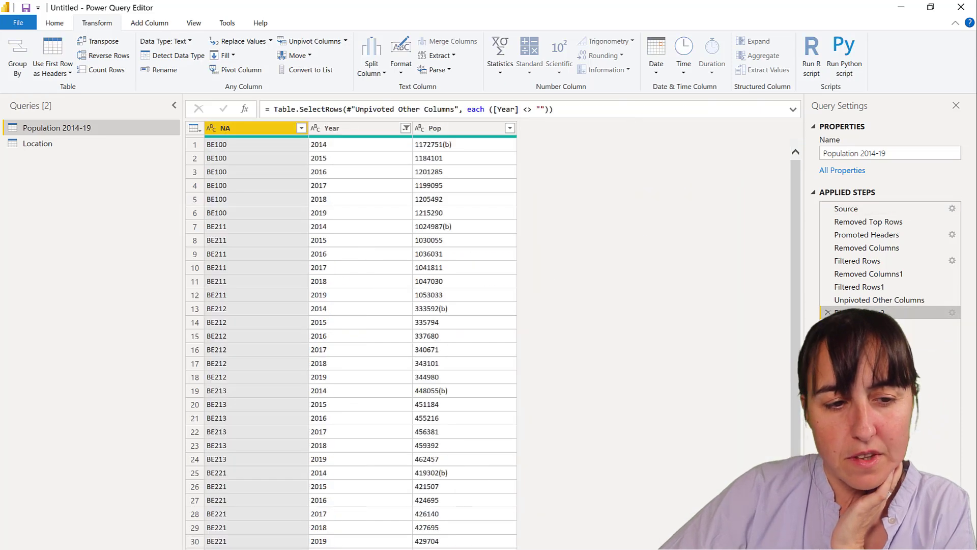
Split the Pop column at each occurrence of the custom delimiter "(".
{"action": "left_click", "coordinate": [469, 129]}
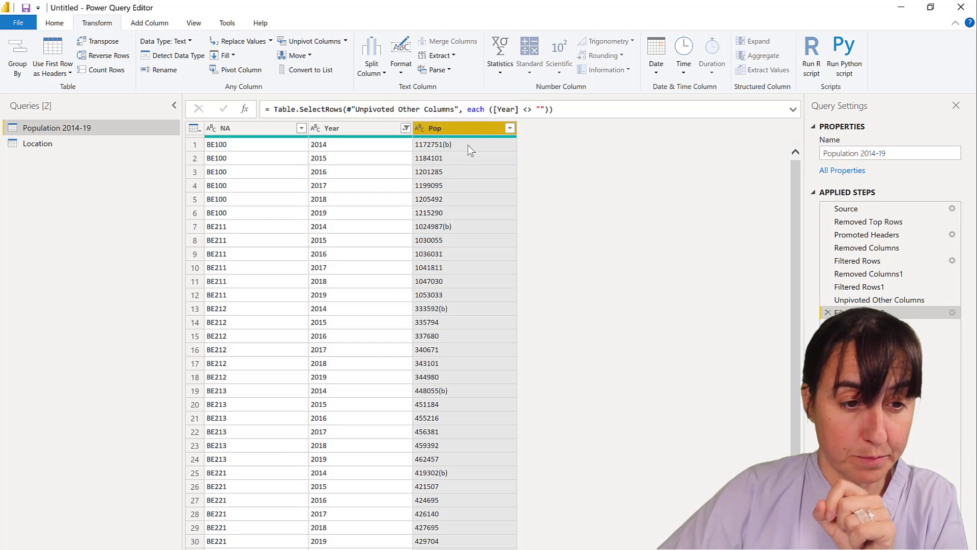
{"action": "scroll", "coordinate": [458, 84], "scroll_direction": "down", "scroll_amount": 1}
{"action": "left_click", "coordinate": [54, 23]}
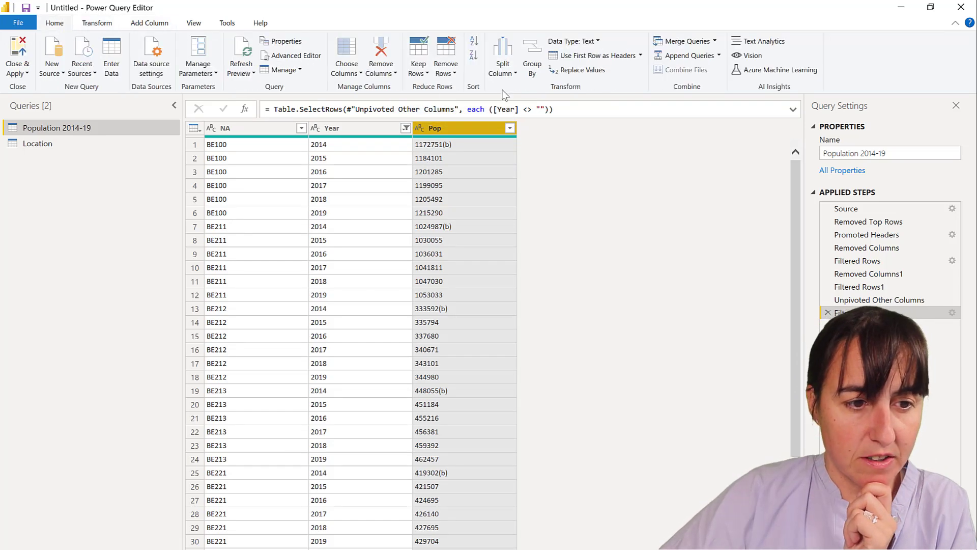
{"action": "left_click", "coordinate": [503, 69]}
{"action": "left_click", "coordinate": [472, 88]}
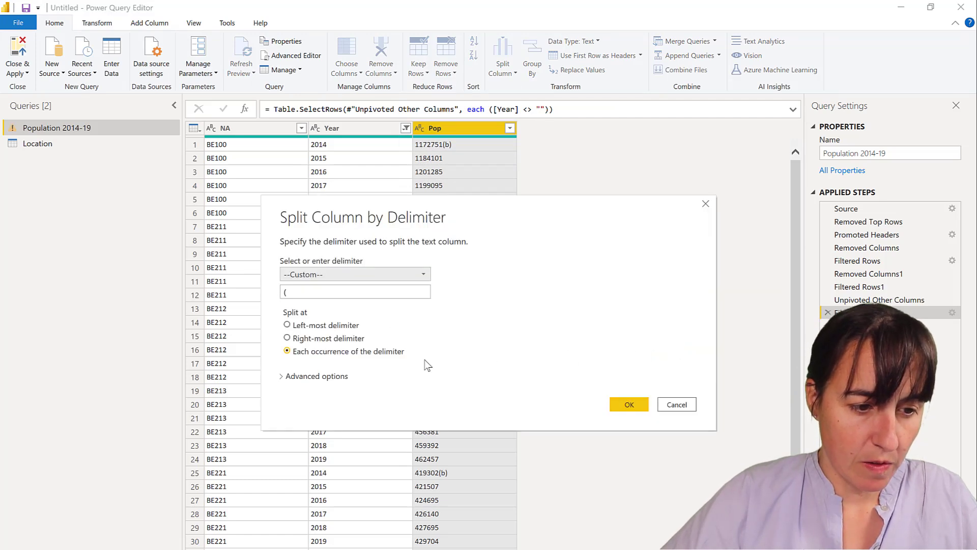
{"action": "left_click", "coordinate": [629, 405]}
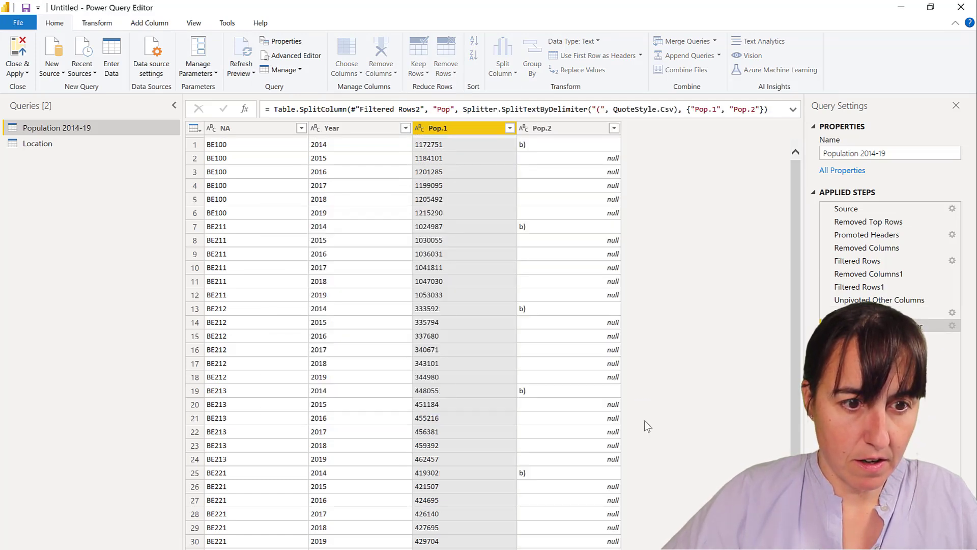
In the Table.SplitColumn formula, rename the two resulting columns as Pop and Notes.
{"action": "left_click", "coordinate": [715, 109]}
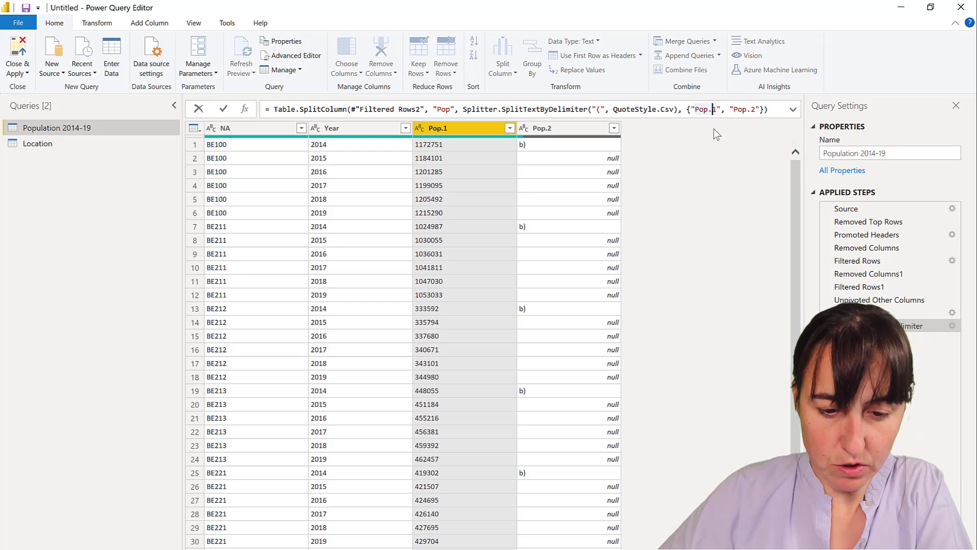
{"action": "key", "text": "Delete"}
{"action": "key", "text": "BackSpace"}
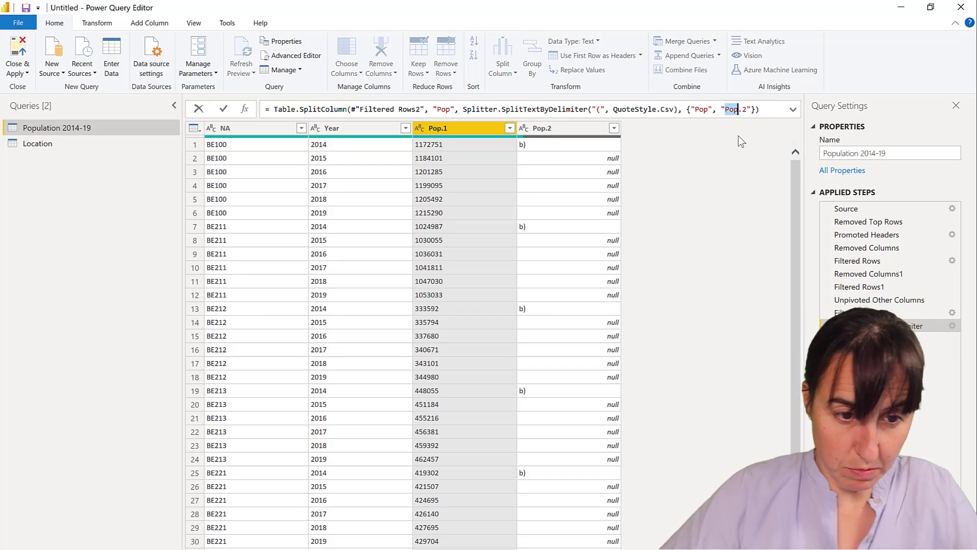
{"action": "type", "text": "Notes"}
{"action": "key", "text": "Delete"}
{"action": "key", "text": "Delete"}
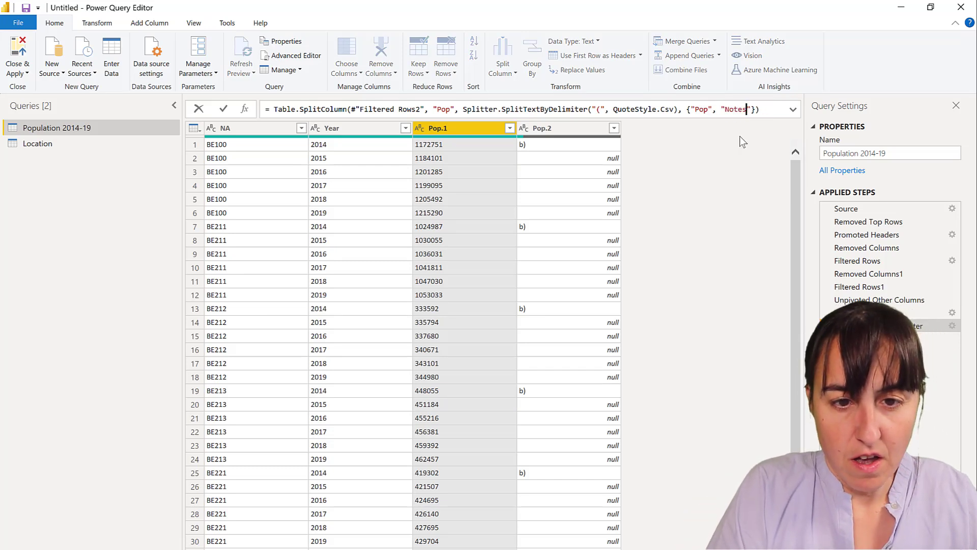
{"action": "key", "text": "Return"}
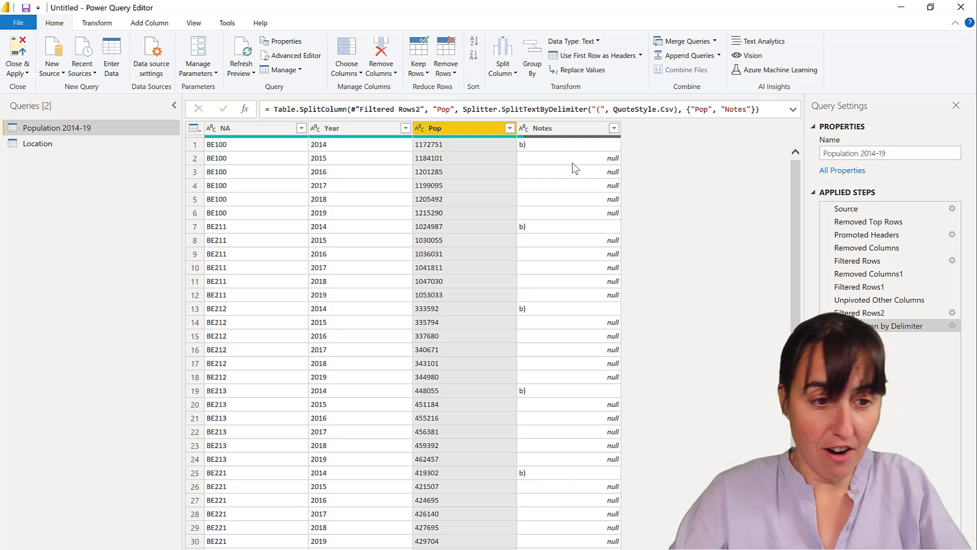
Set the data type of the Pop and Year columns to Whole Number.
{"action": "left_click", "coordinate": [419, 128]}
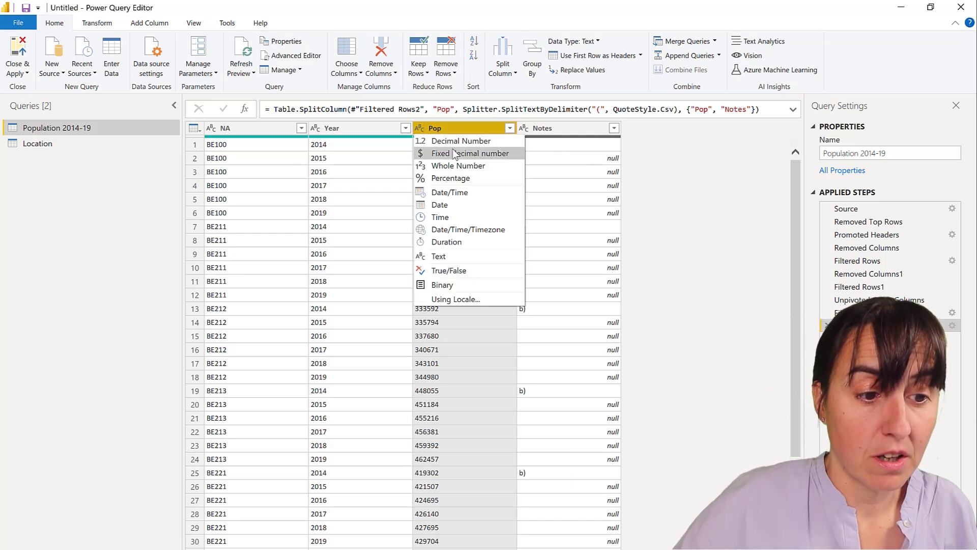
{"action": "left_click", "coordinate": [456, 165]}
{"action": "left_click", "coordinate": [315, 131]}
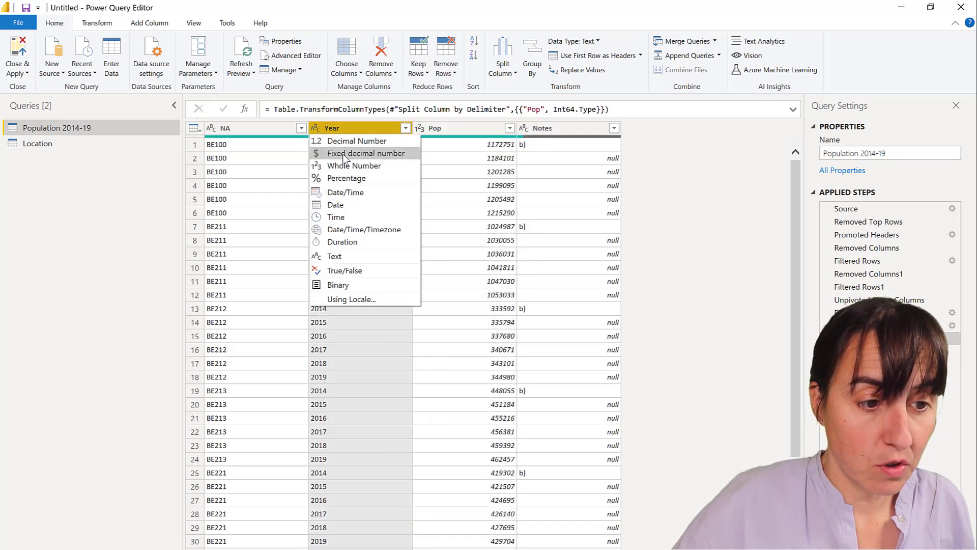
{"action": "left_click", "coordinate": [211, 148]}
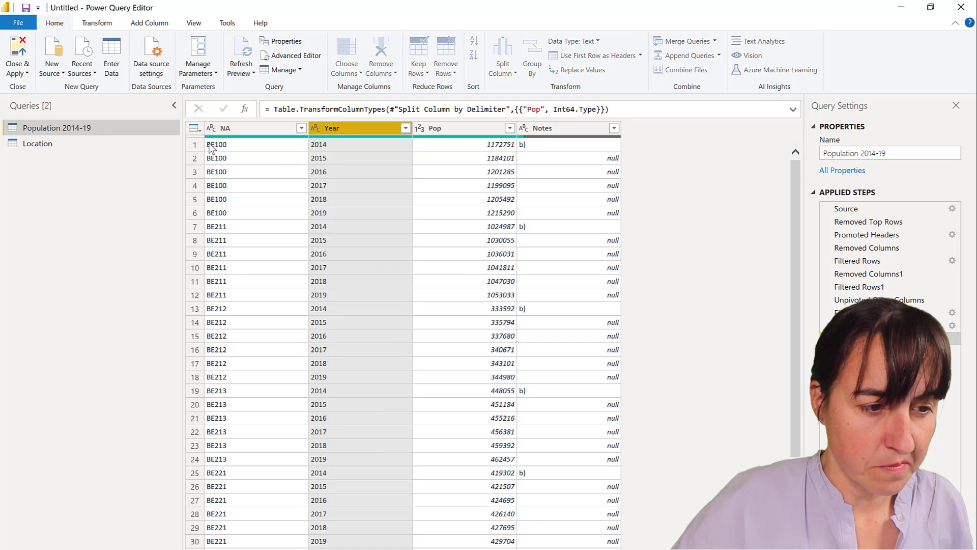
Rename the NA column as CountryCodes.
{"action": "double_click", "coordinate": [241, 130]}
{"action": "type", "text": "Co"}
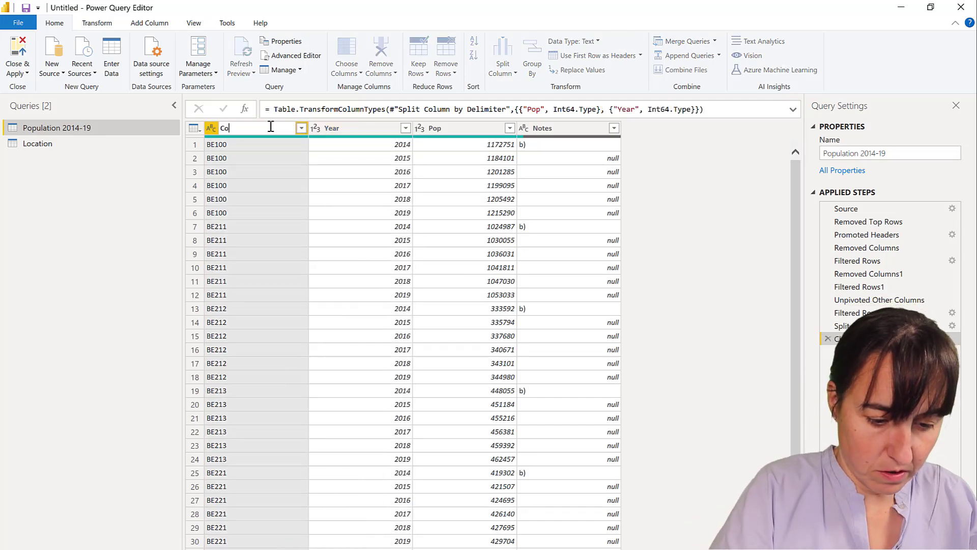
{"action": "type", "text": "untryCodes"}
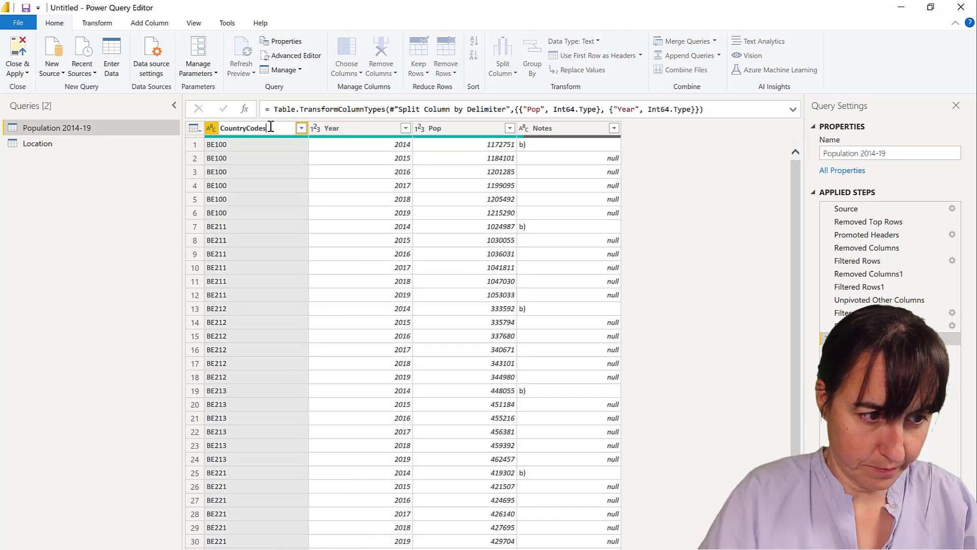
{"action": "key", "text": "Return"}
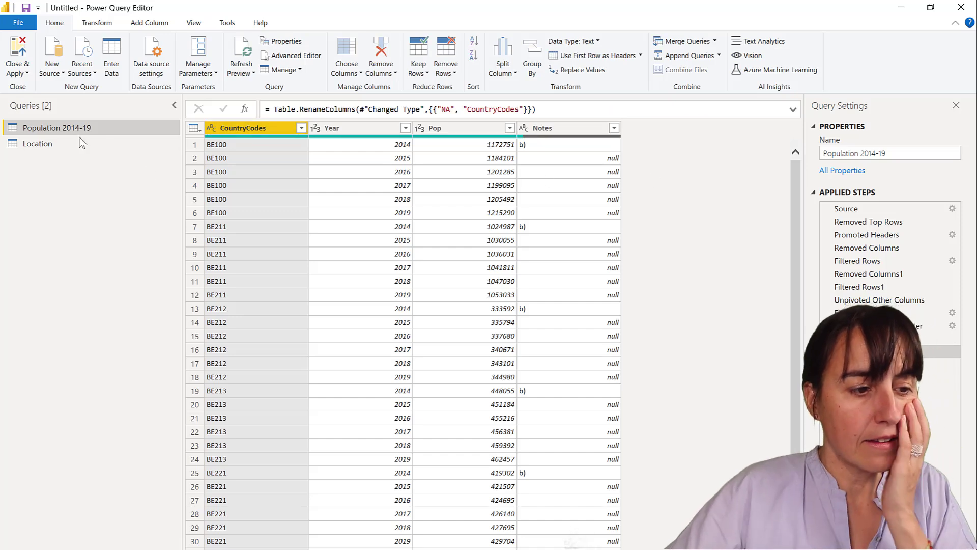
Merge the Location query with Geolatlong, matching CountryCode to NUTS_ID with a Left Outer join.
{"action": "left_click", "coordinate": [82, 143]}
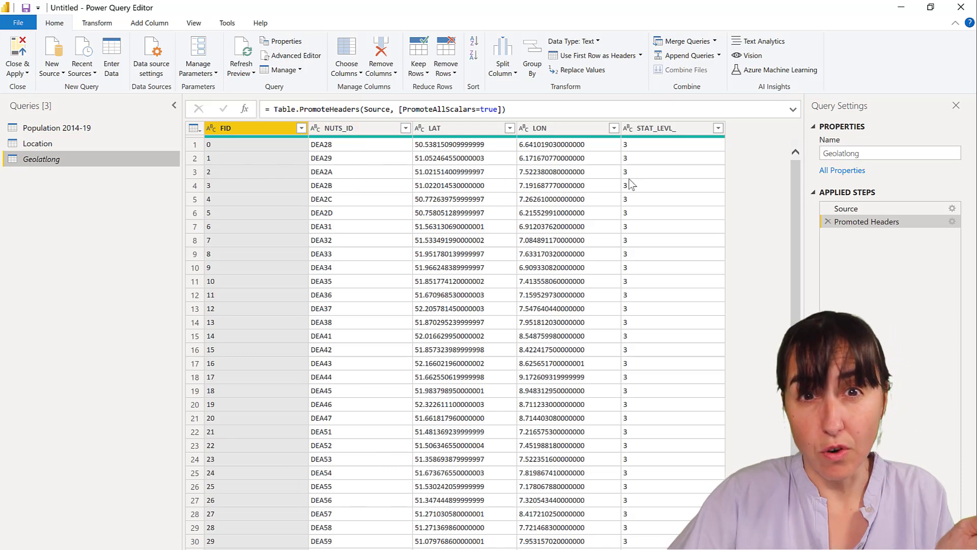
{"action": "left_click", "coordinate": [84, 144]}
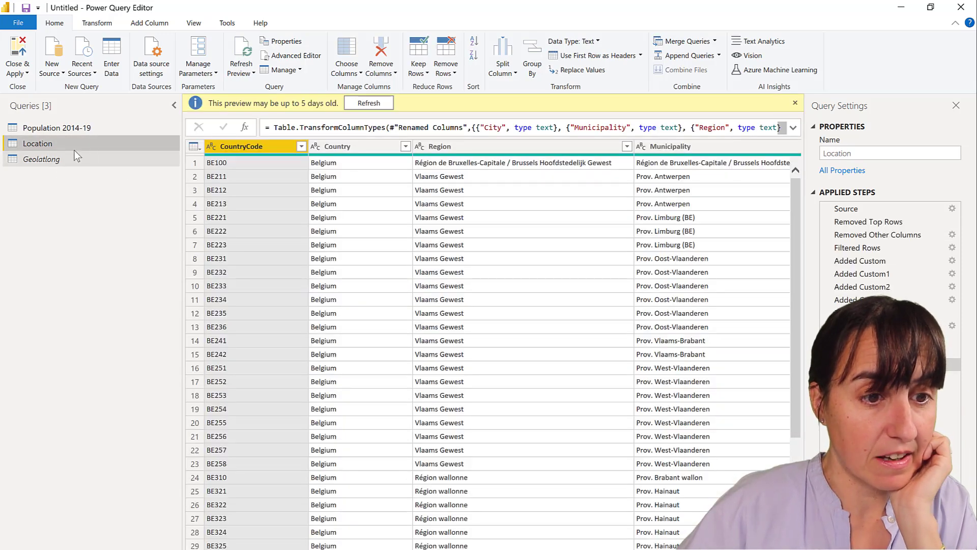
{"action": "left_click", "coordinate": [689, 46]}
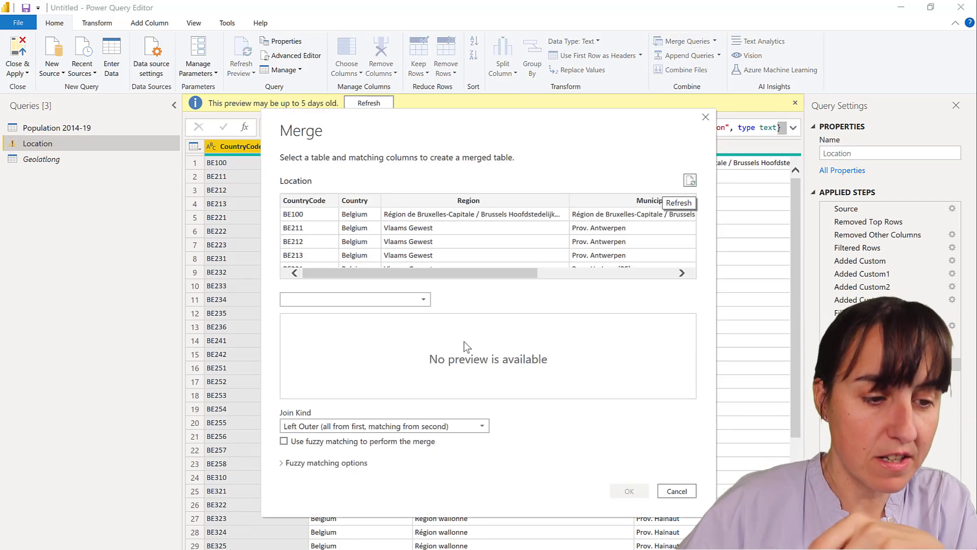
{"action": "left_click", "coordinate": [396, 299]}
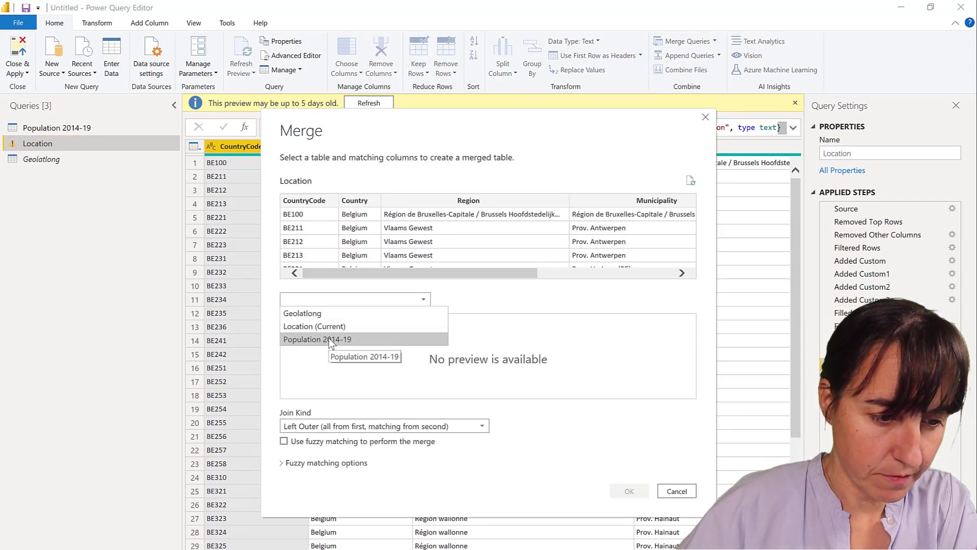
{"action": "left_click", "coordinate": [330, 326]}
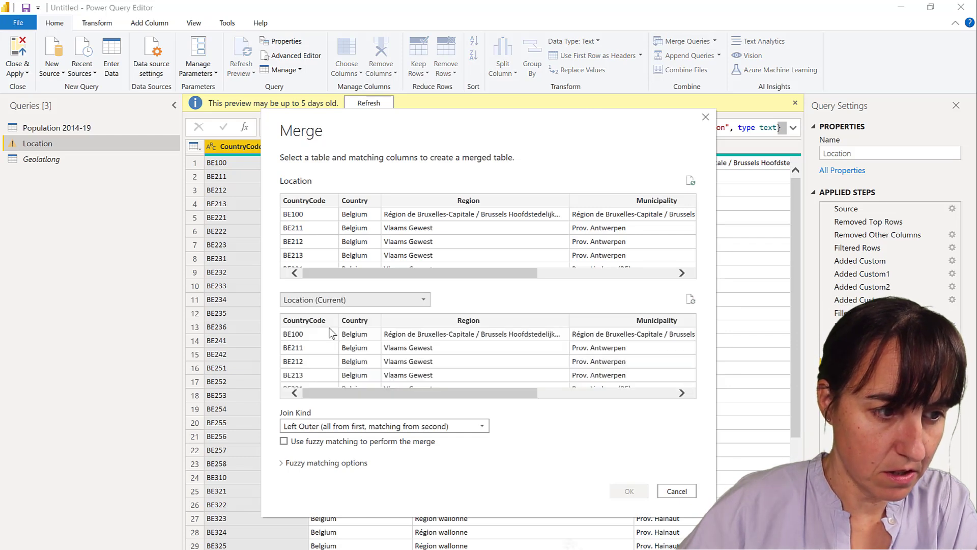
{"action": "left_click", "coordinate": [343, 300]}
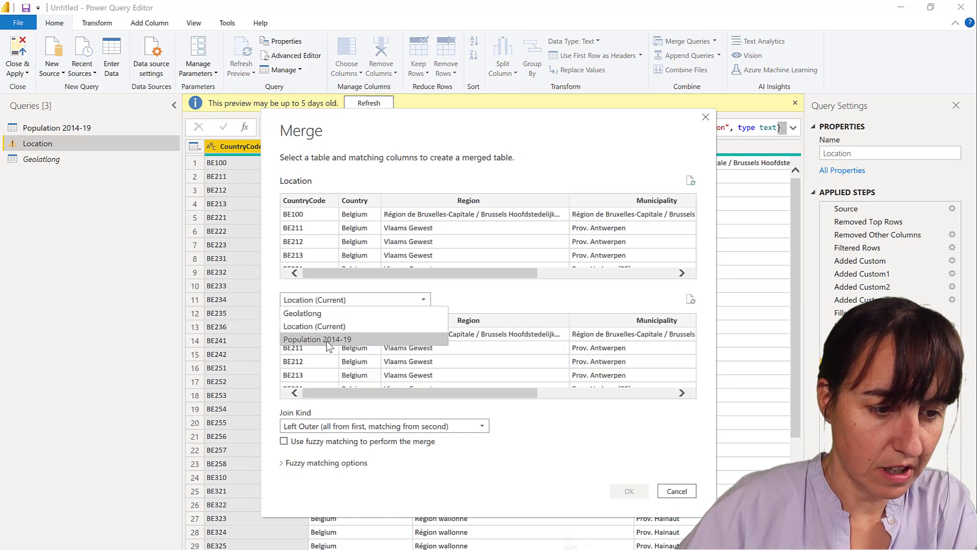
{"action": "left_click", "coordinate": [327, 314]}
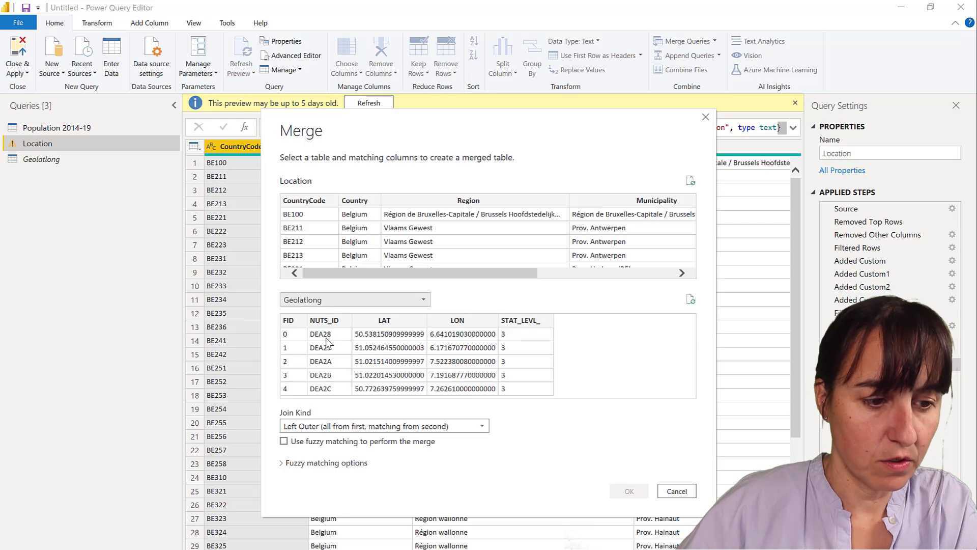
{"action": "left_click", "coordinate": [330, 343]}
{"action": "left_click", "coordinate": [319, 204]}
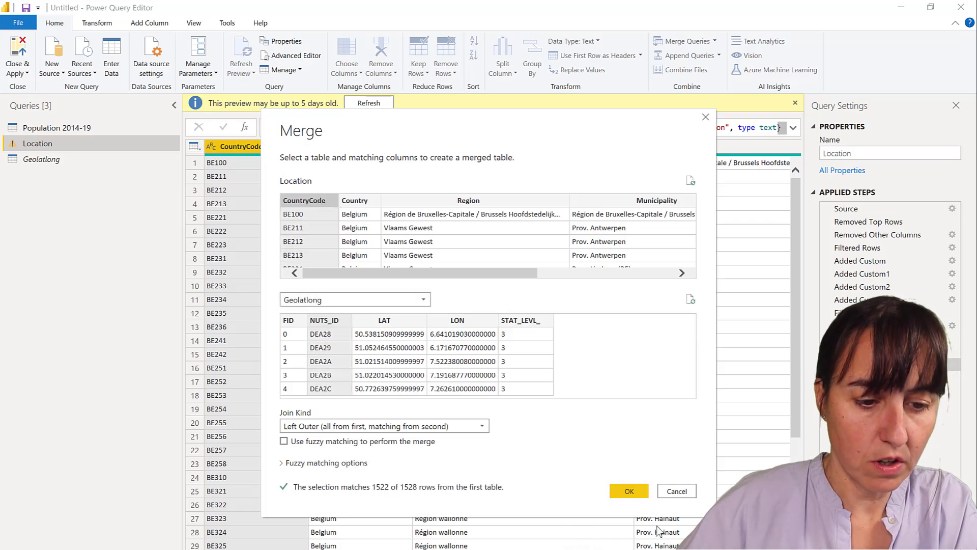
{"action": "left_click", "coordinate": [629, 491]}
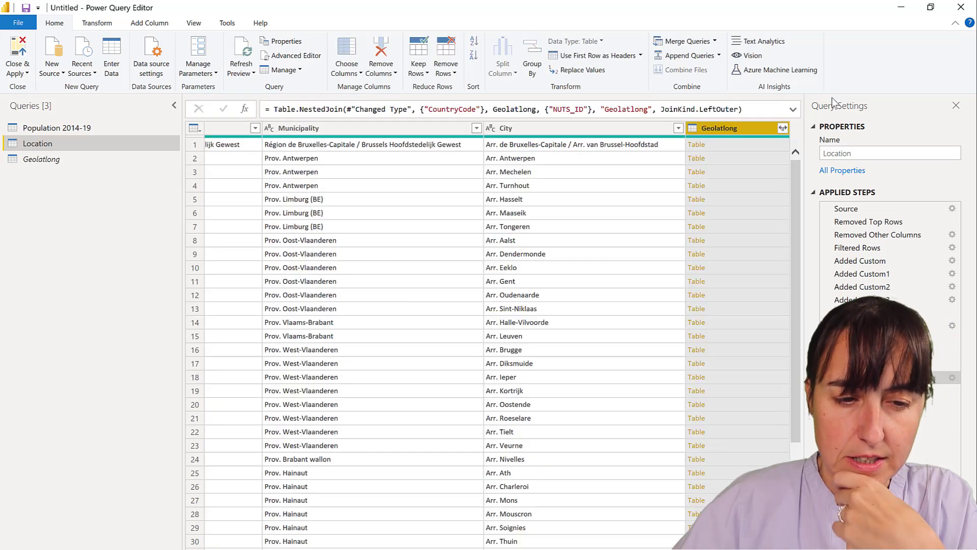
Expand only LAT and LON from the merged Geolatlong column, without the original column name as prefix.
{"action": "left_click", "coordinate": [785, 127]}
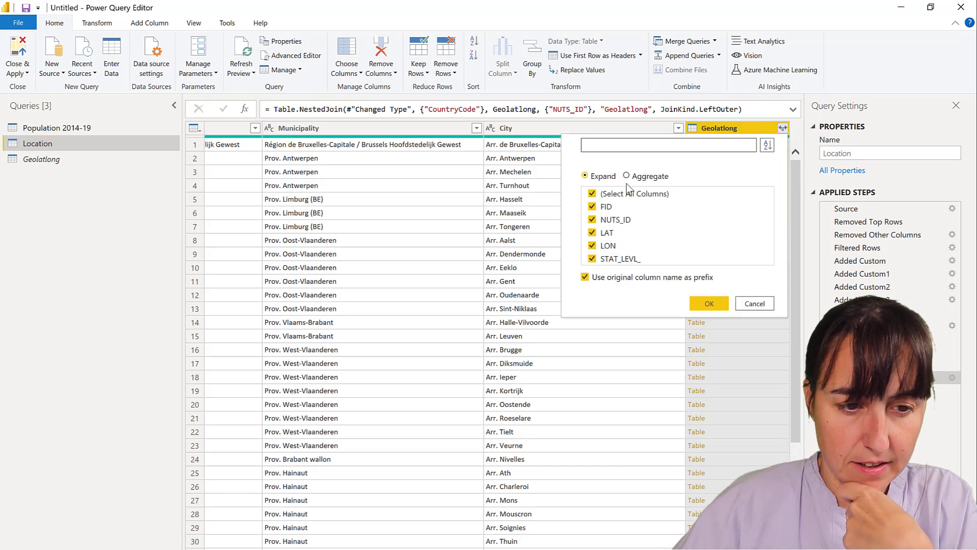
{"action": "left_click", "coordinate": [603, 194]}
{"action": "left_click", "coordinate": [585, 277]}
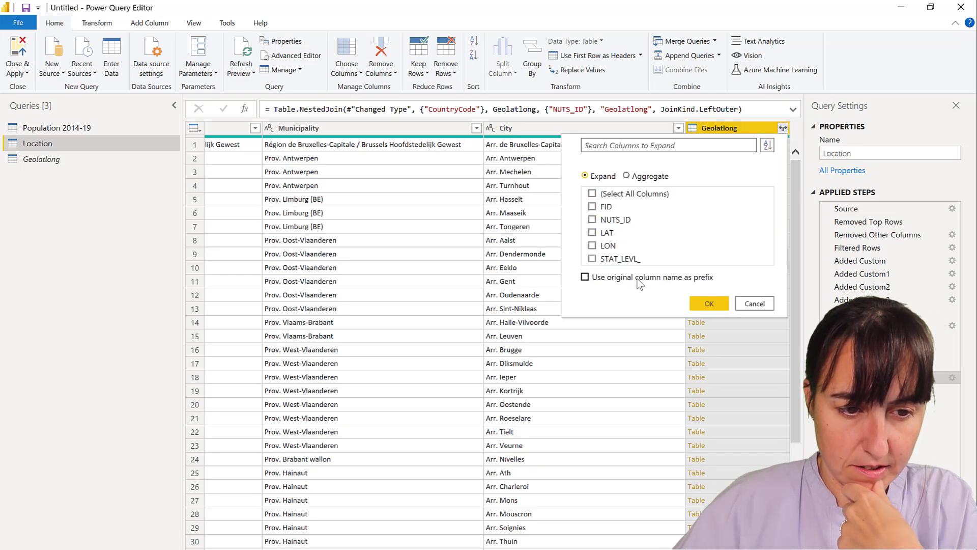
{"action": "left_click", "coordinate": [603, 233]}
{"action": "left_click", "coordinate": [606, 246]}
{"action": "left_click", "coordinate": [708, 304]}
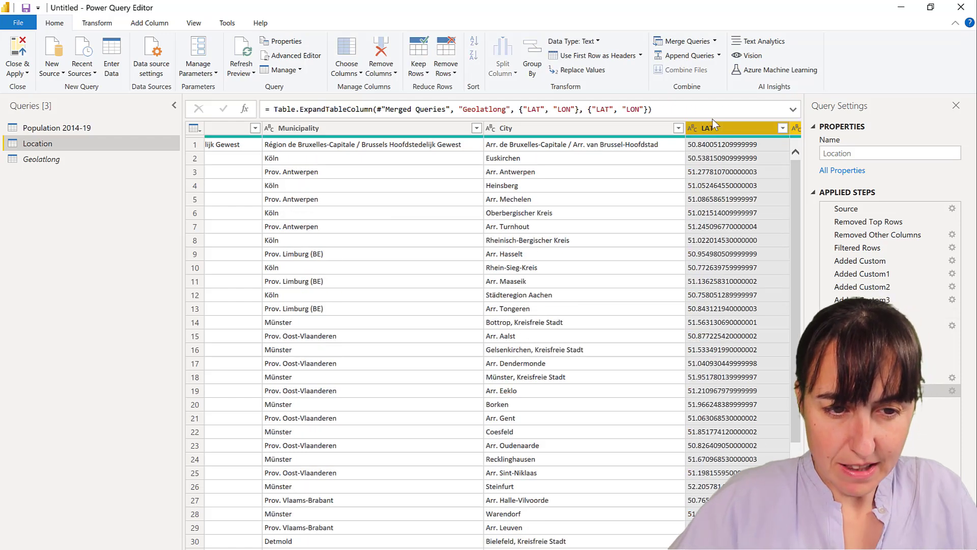
Set the data type of the LAT and LON columns to Decimal Number and apply the queries to the report.
{"action": "left_click", "coordinate": [693, 128]}
{"action": "left_click", "coordinate": [717, 143]}
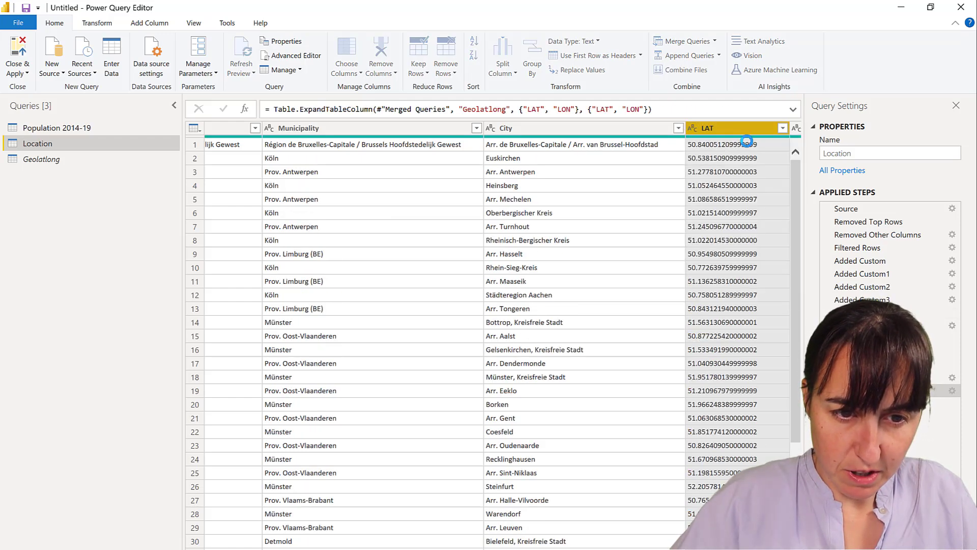
{"action": "left_click", "coordinate": [797, 130]}
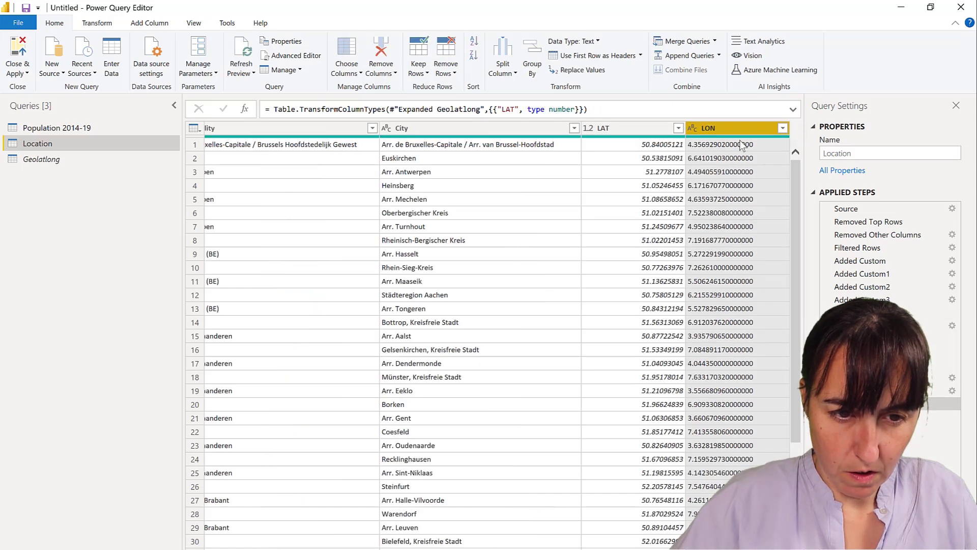
{"action": "left_click", "coordinate": [694, 129]}
{"action": "left_click", "coordinate": [725, 145]}
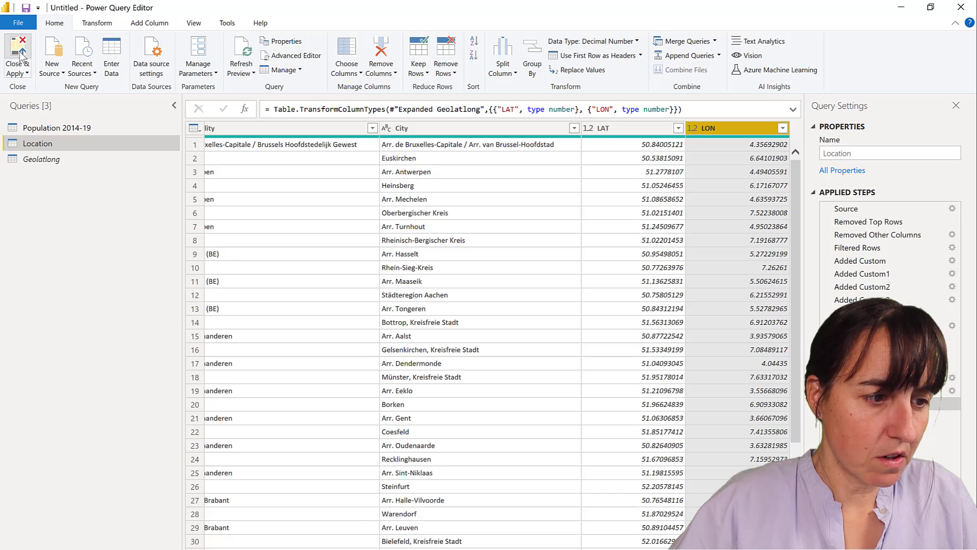
{"action": "key", "text": "alt+Tab"}
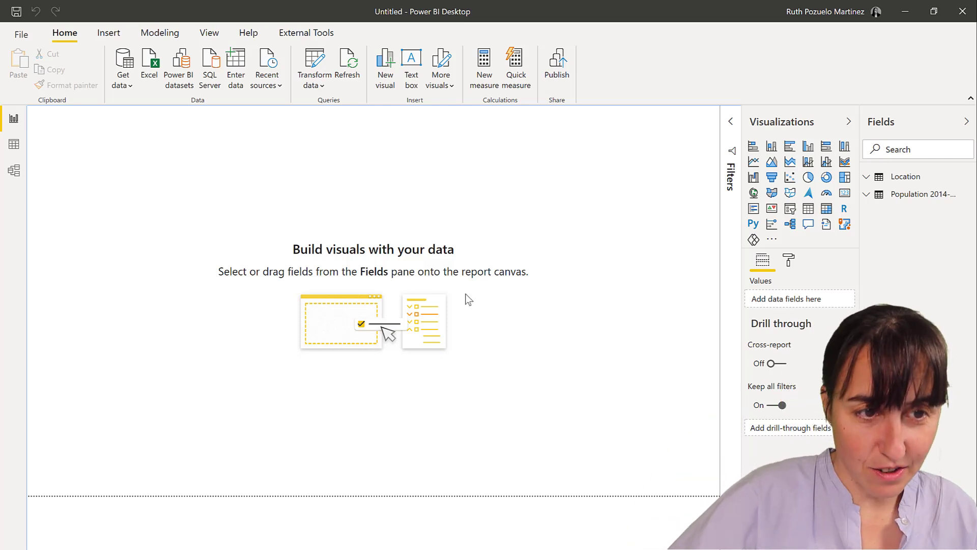
Switch to the Eurostat Regions in Europe page in the browser and examine the details of the Castilla y León bubble on the population map.
{"action": "key", "text": "alt+Tab"}
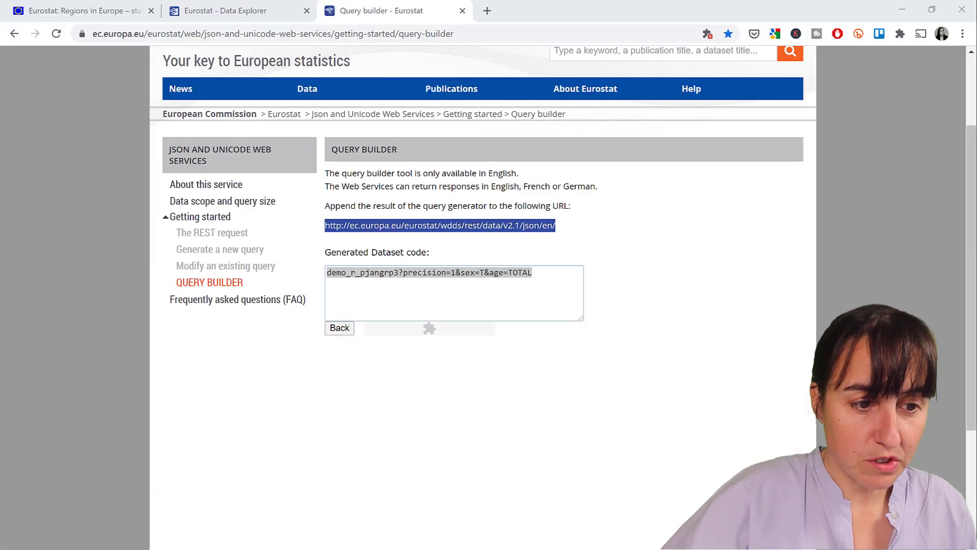
{"action": "key", "text": "ctrl+a"}
{"action": "left_click", "coordinate": [87, 11]}
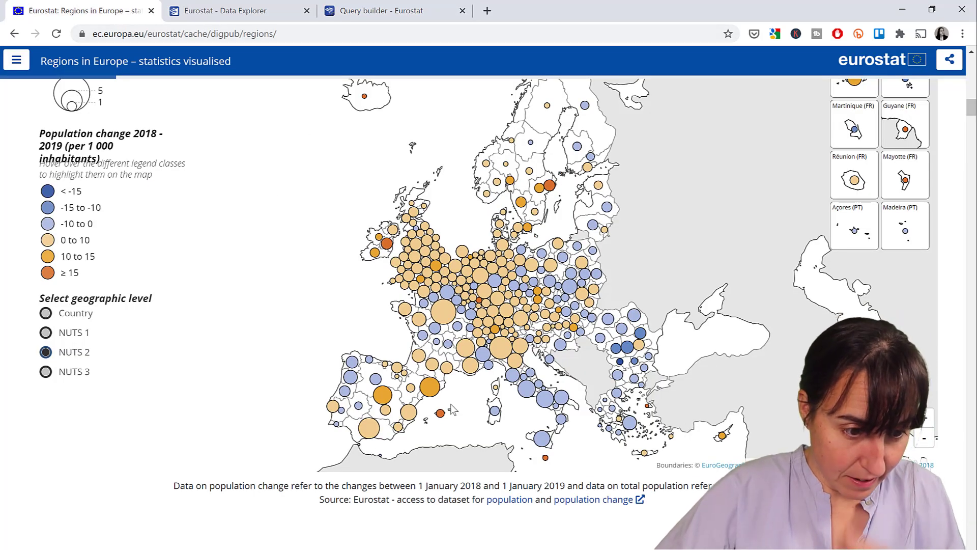
{"action": "mouse_move", "coordinate": [374, 381]}
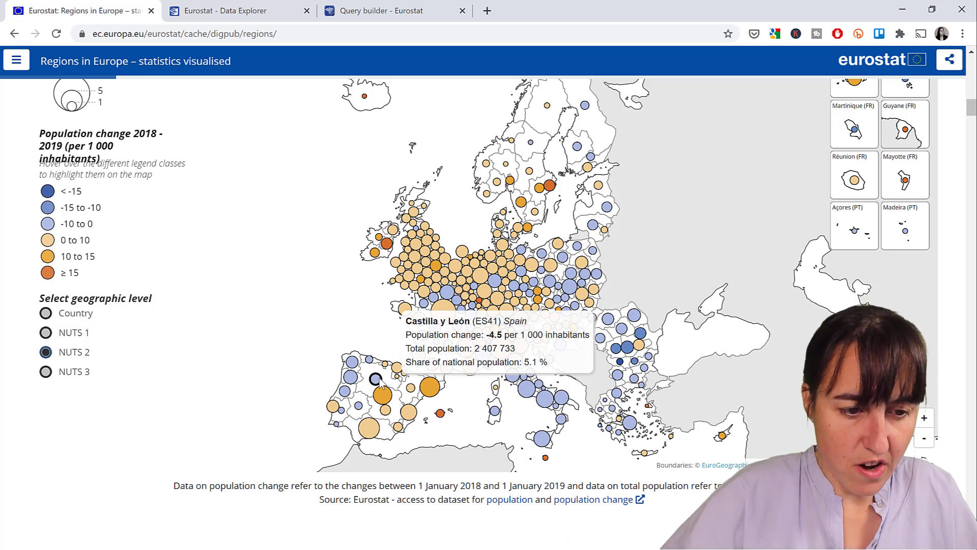
Switch back to Power BI Desktop and move the Population 2014-19 table clear of the Location table in the model diagram.
{"action": "key", "text": "alt+Tab"}
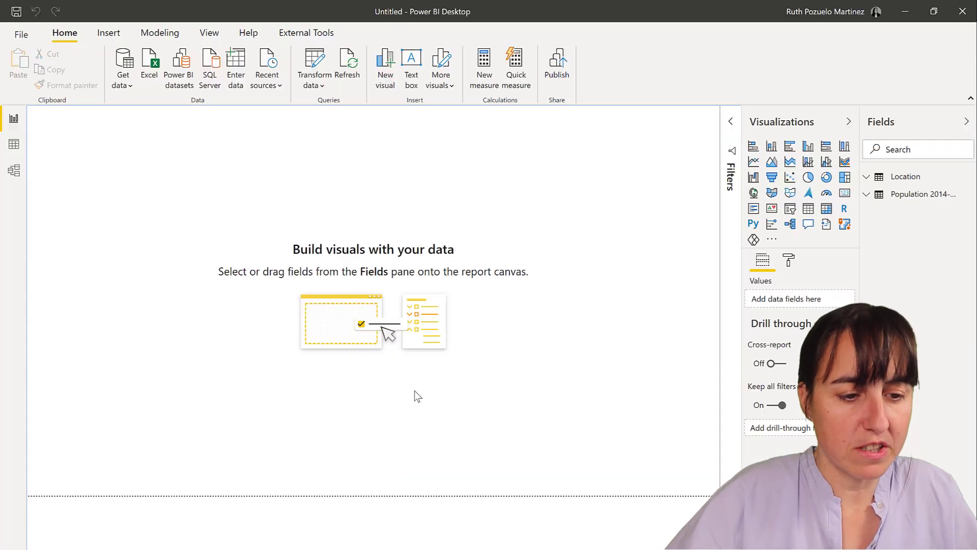
{"action": "left_click", "coordinate": [865, 194]}
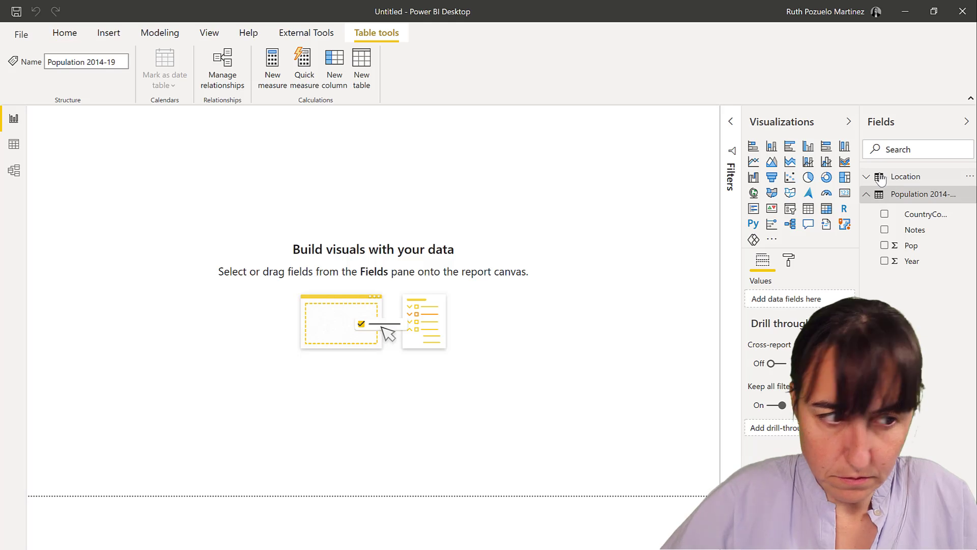
{"action": "left_click", "coordinate": [14, 170]}
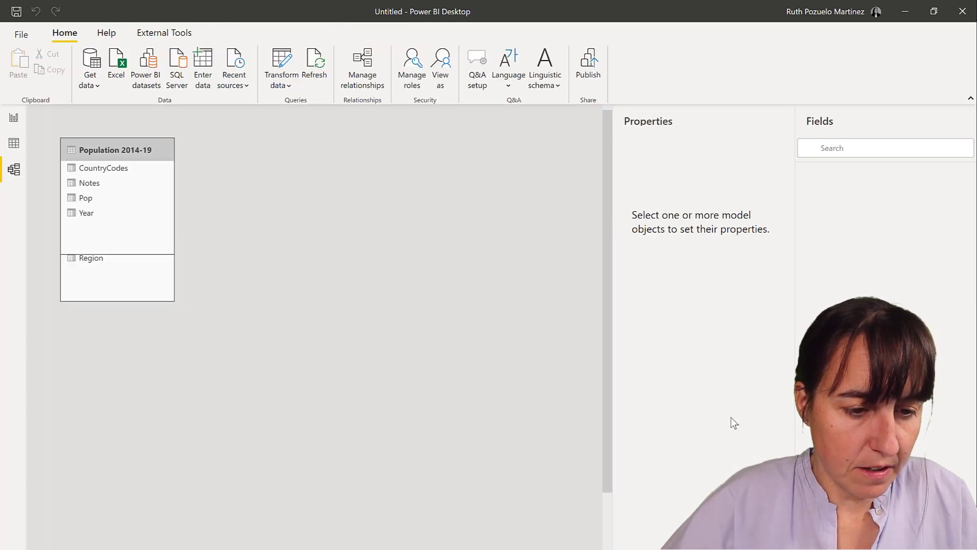
{"action": "mouse_move", "coordinate": [116, 200]}
{"action": "left_mouse_down"}
{"action": "mouse_move", "coordinate": [305, 207]}
{"action": "mouse_move", "coordinate": [334, 197]}
{"action": "mouse_move", "coordinate": [125, 198]}
{"action": "left_mouse_up"}
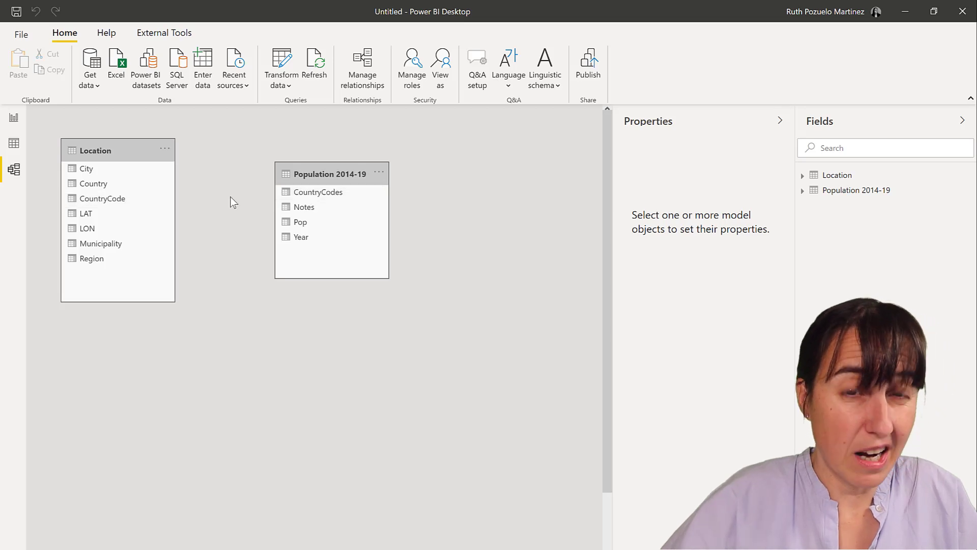
{"action": "left_click", "coordinate": [24, 118]}
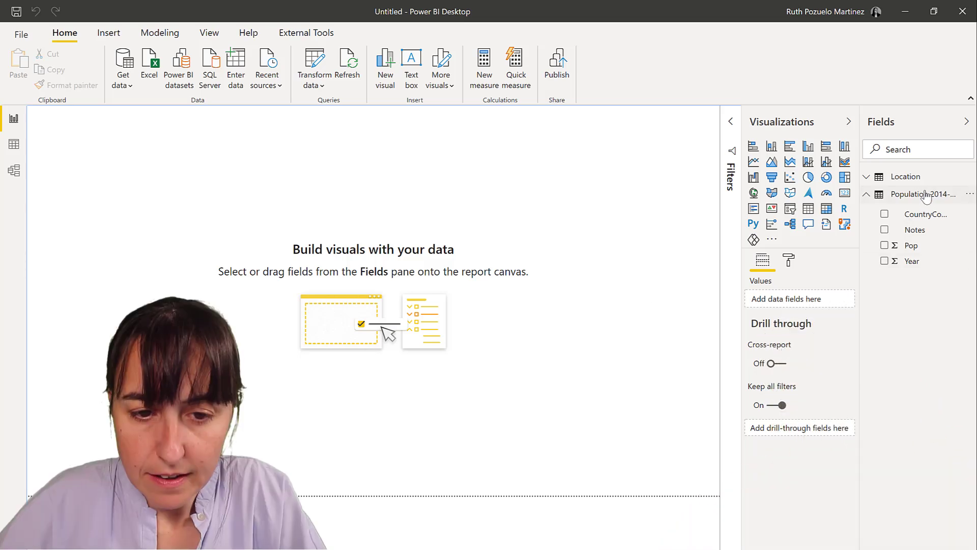
Hide the CountryCodes field of Population 2014-19 and set the Year column's summarization to Don't summarize.
{"action": "right_click", "coordinate": [929, 218]}
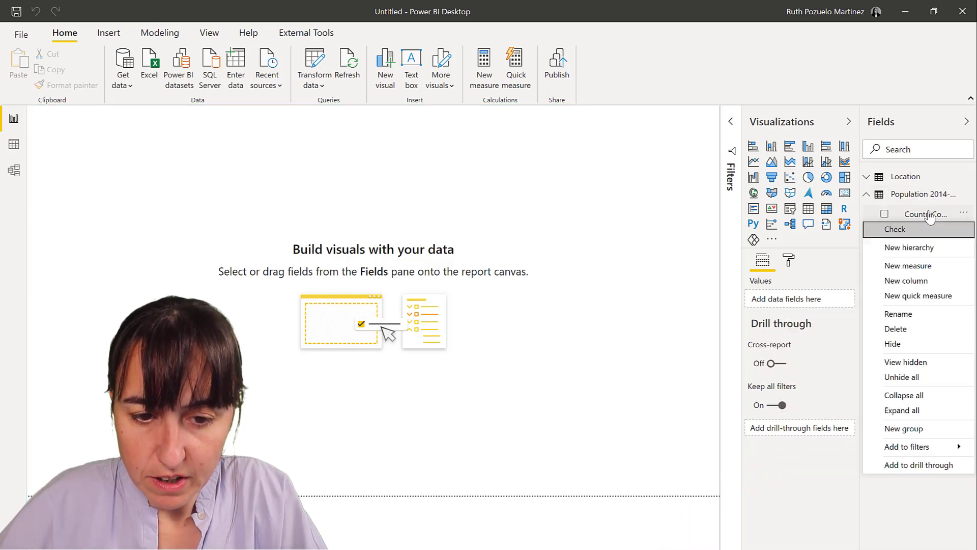
{"action": "key", "text": "Escape"}
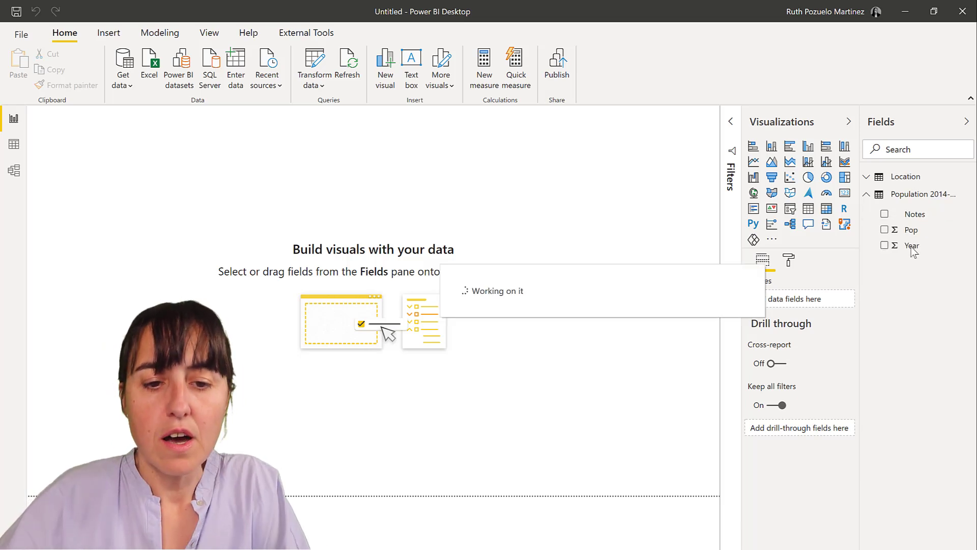
{"action": "left_click", "coordinate": [912, 246]}
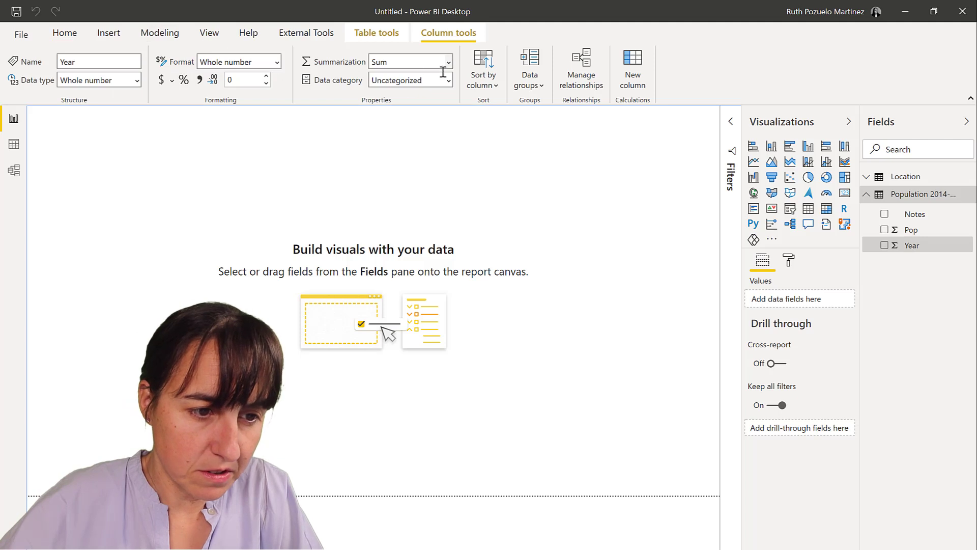
{"action": "left_click", "coordinate": [448, 62]}
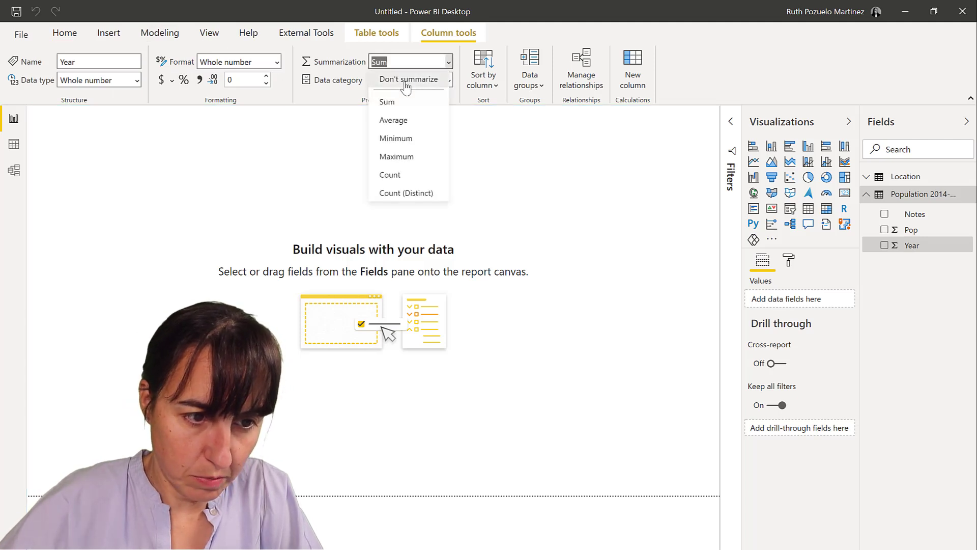
{"action": "left_click", "coordinate": [407, 82]}
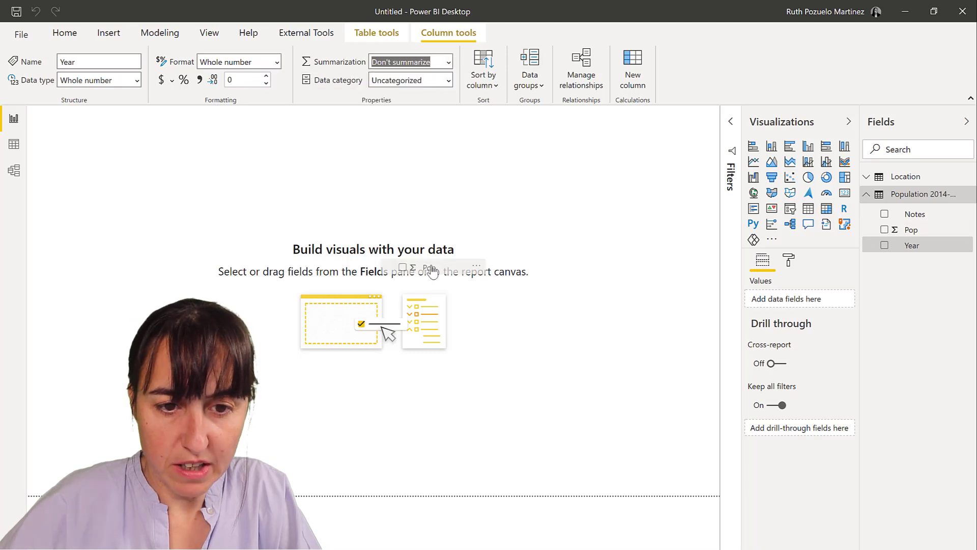
Set the data category of the Location table's LAT column to Latitude and its LON column to Longitude.
{"action": "left_click", "coordinate": [866, 181]}
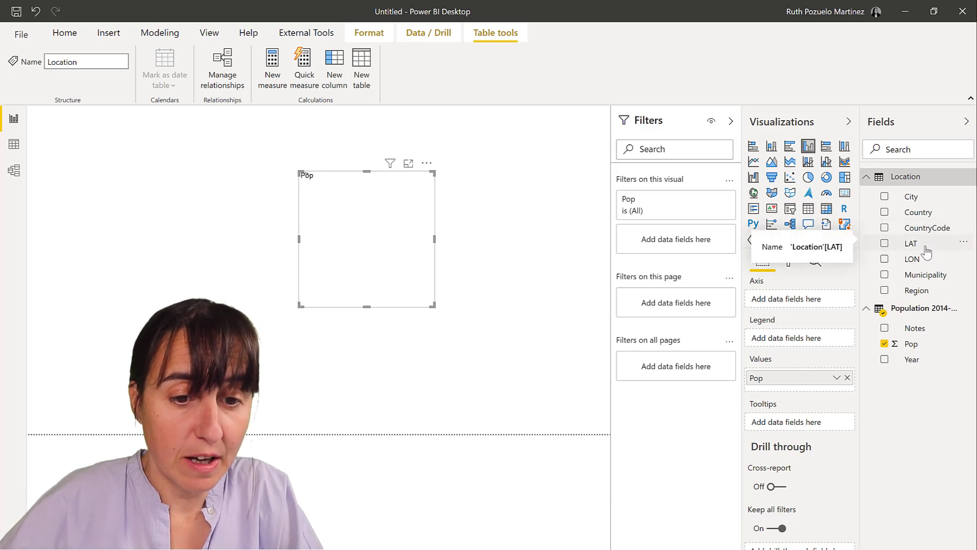
{"action": "left_click", "coordinate": [927, 249]}
{"action": "left_click", "coordinate": [448, 81]}
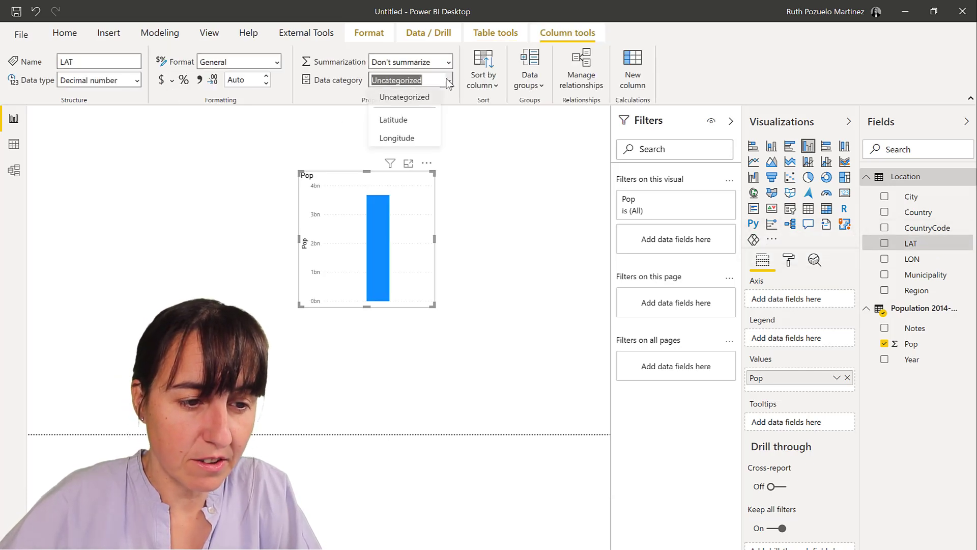
{"action": "key", "text": "Down"}
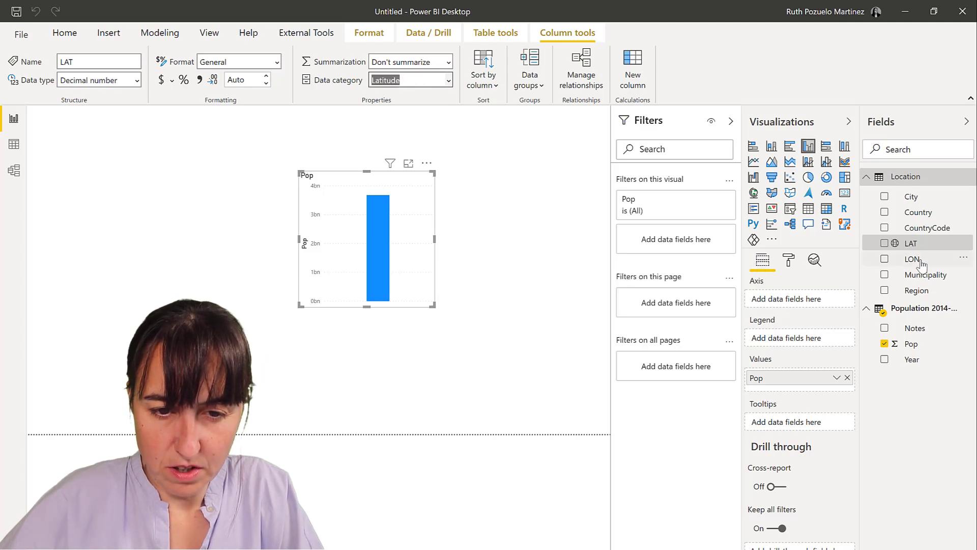
{"action": "left_click", "coordinate": [914, 259]}
{"action": "left_click", "coordinate": [448, 81]}
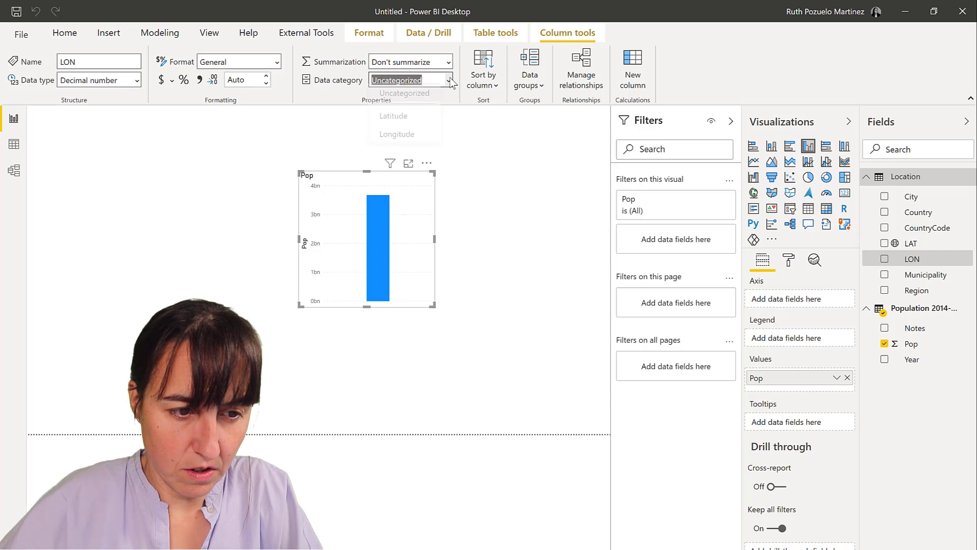
{"action": "left_click", "coordinate": [402, 138]}
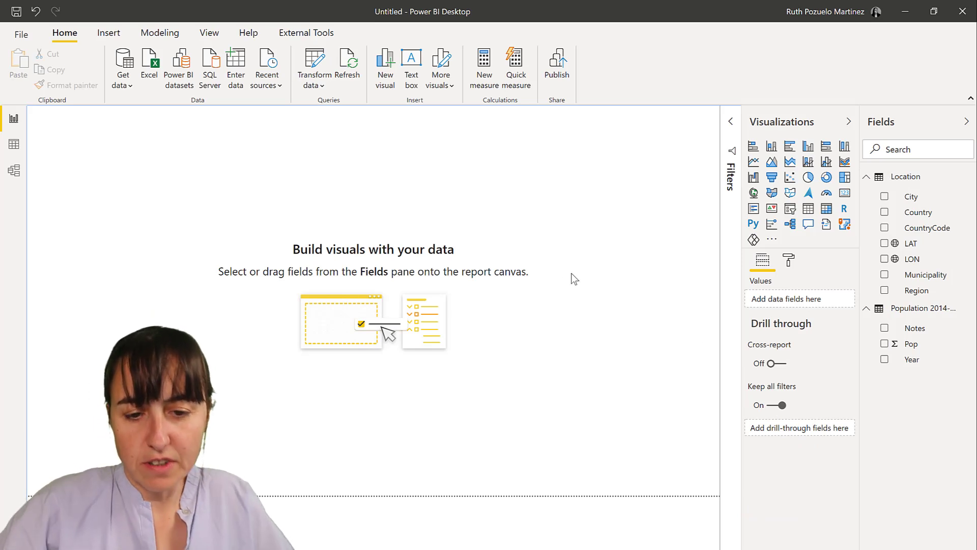
Create the measure Population = SUM('Population 2014-19'[Pop]) in the Population 2014-19 table and hide the Pop column.
{"action": "right_click", "coordinate": [906, 309]}
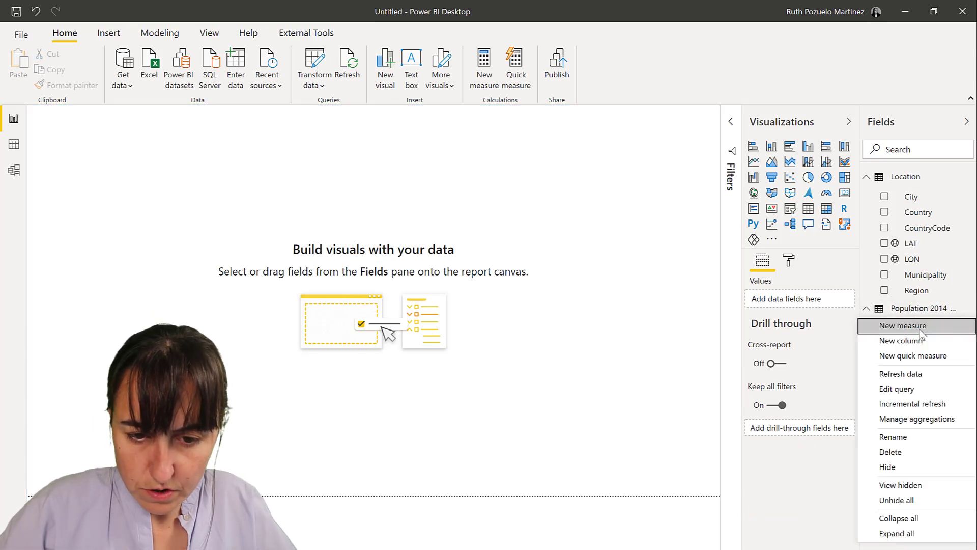
{"action": "key", "text": "Escape"}
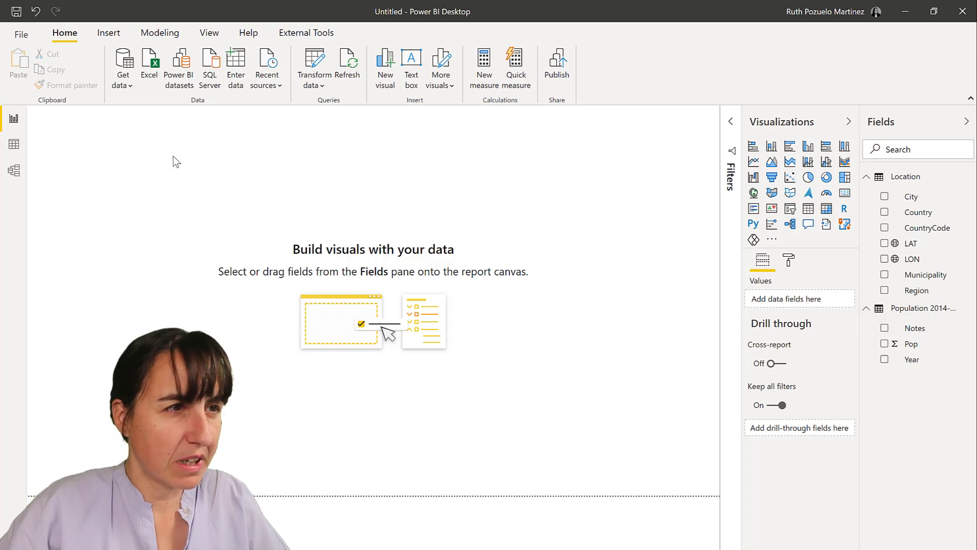
{"action": "type", "text": "P"}
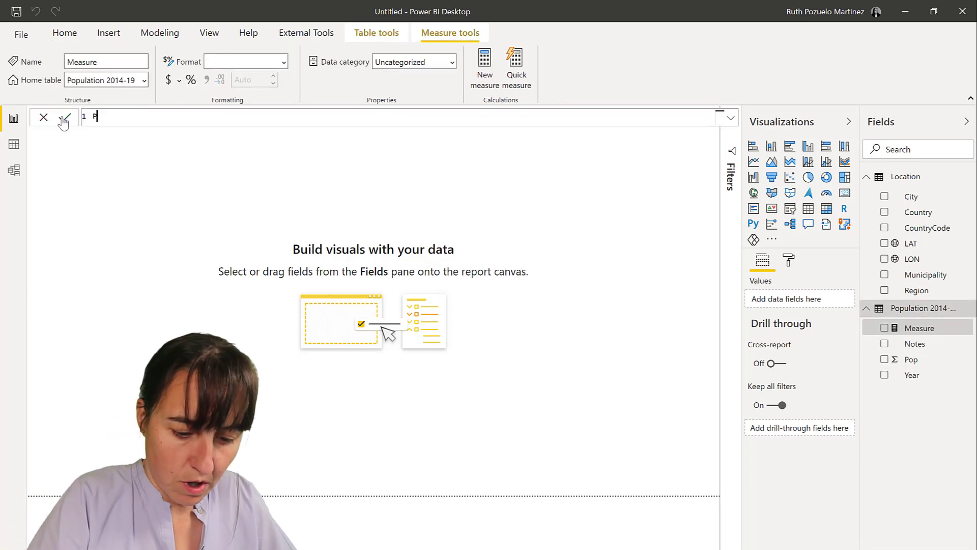
{"action": "type", "text": "opulations ="}
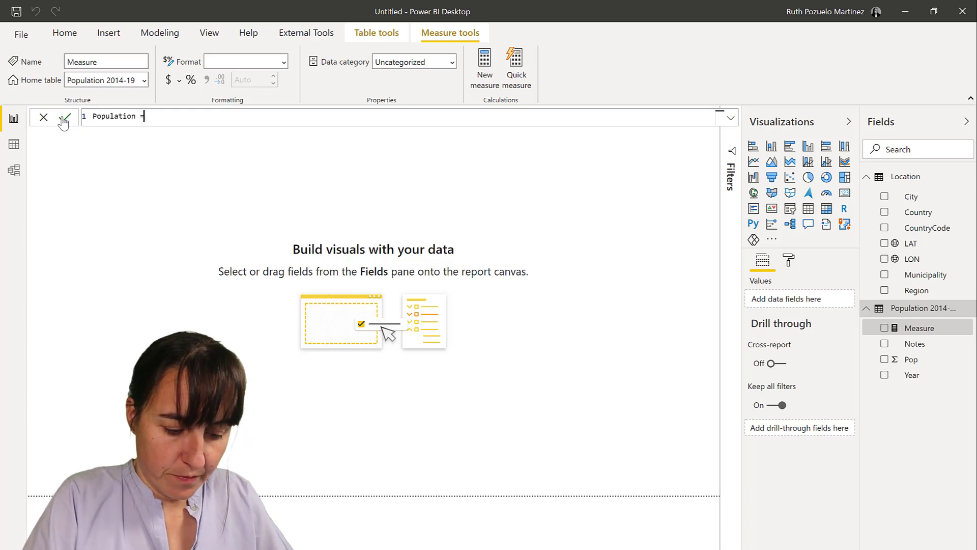
{"action": "type", "text": " sum "}
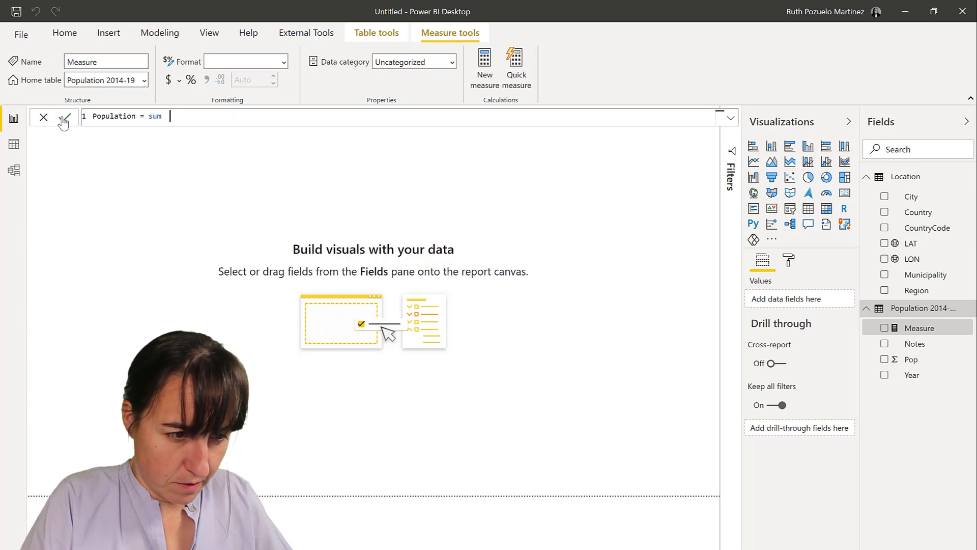
{"action": "type", "text": "("}
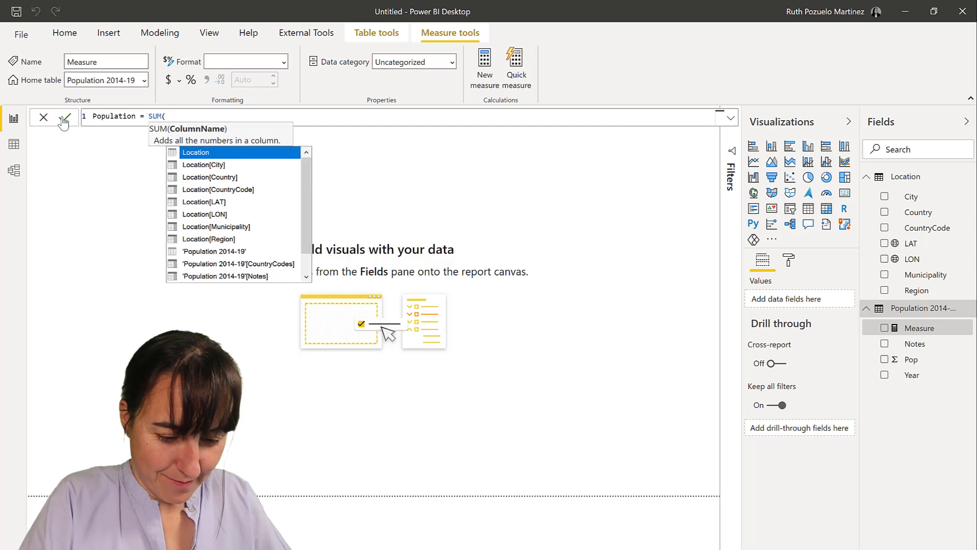
{"action": "type", "text": "pop"}
{"action": "key", "text": "Down"}
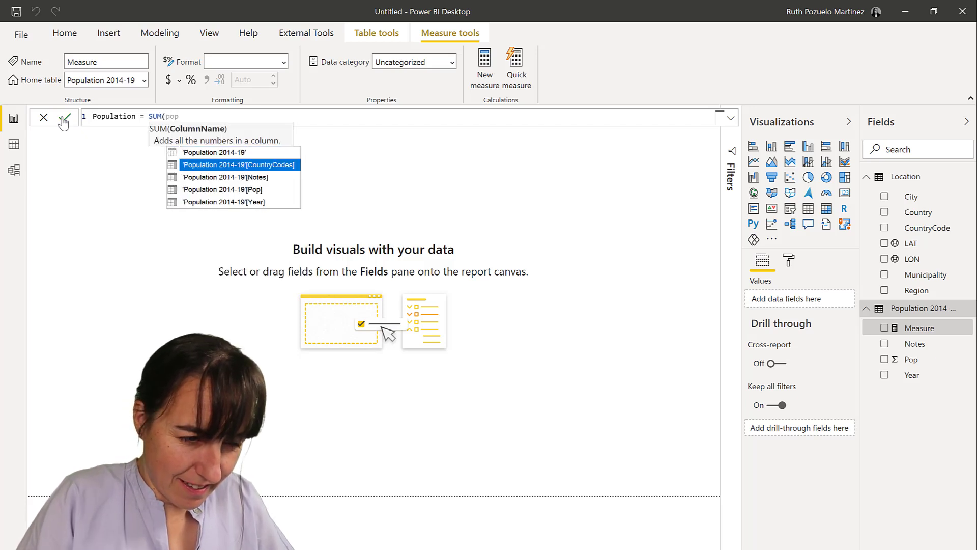
{"action": "key", "text": "Down"}
{"action": "key", "text": "Down"}
{"action": "key", "text": "Tab"}
{"action": "type", "text": ")"}
{"action": "left_click", "coordinate": [63, 122]}
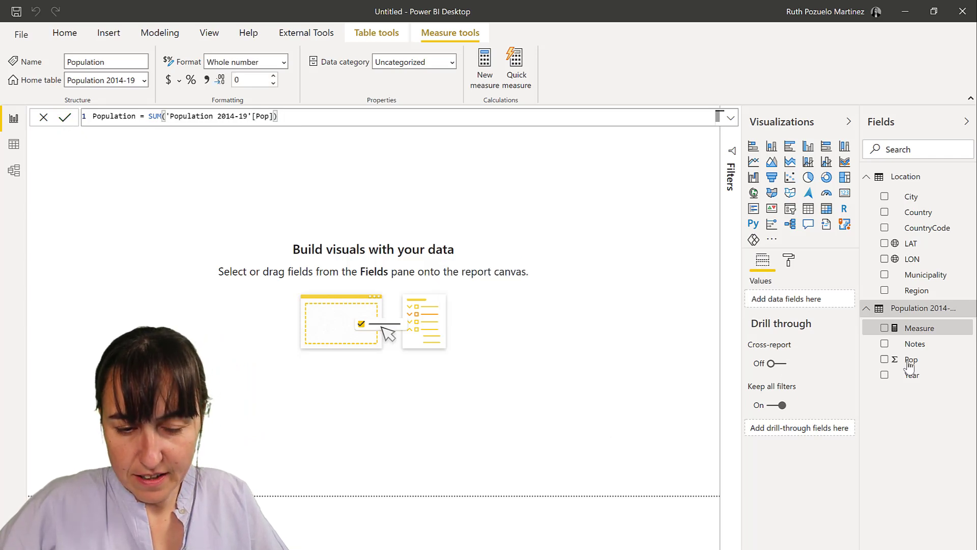
{"action": "right_click", "coordinate": [915, 344]}
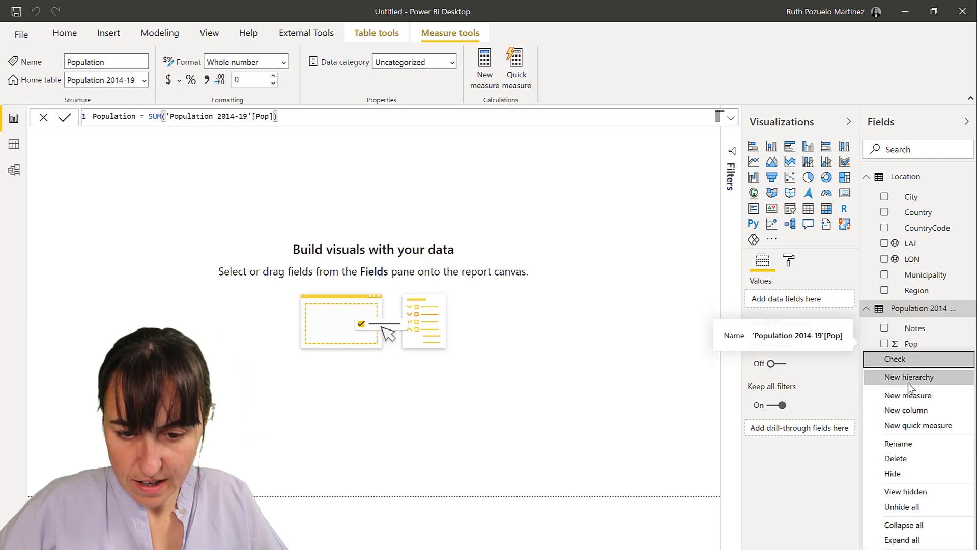
{"action": "left_click", "coordinate": [897, 473]}
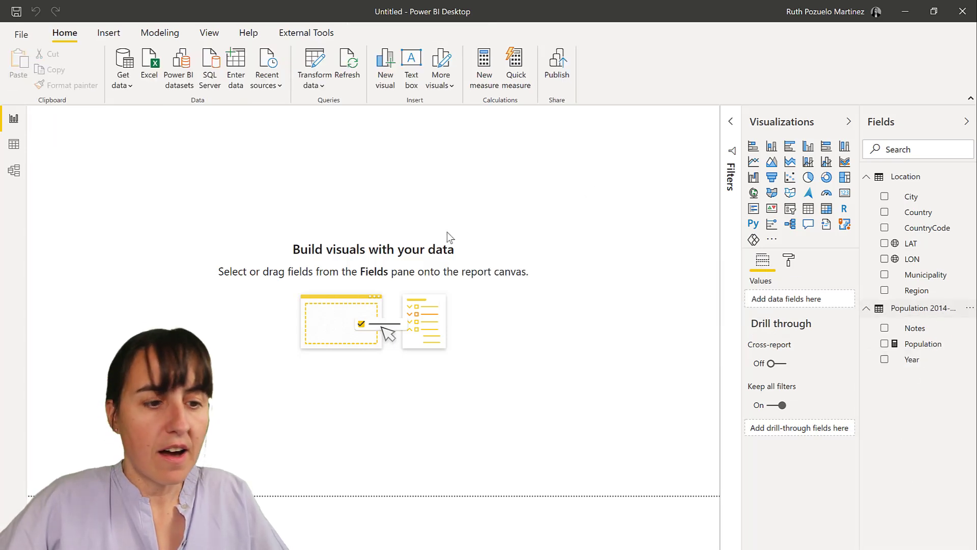
Switch to the browser and examine the Total population and population change map with its legend and geographic levels.
{"action": "key", "text": "alt+Tab"}
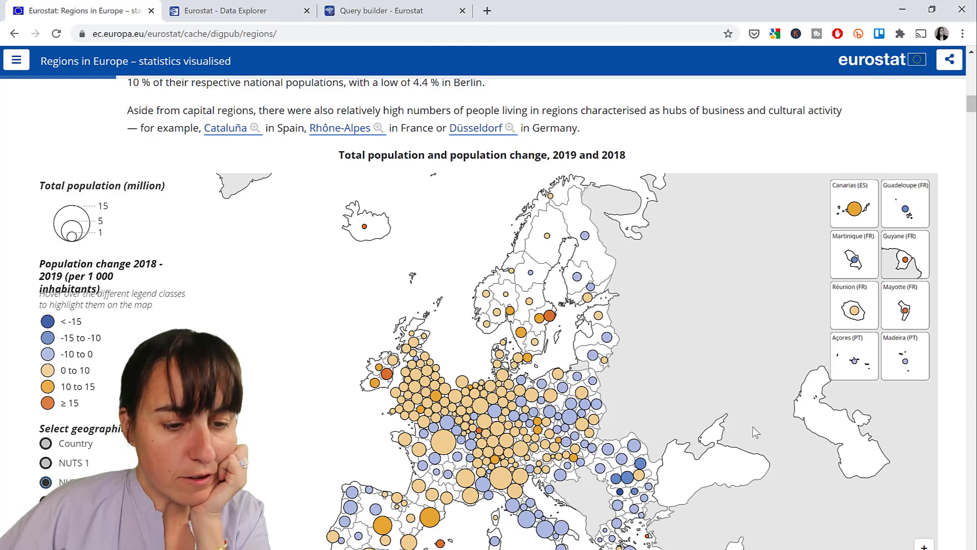
{"action": "scroll", "coordinate": [512, 353], "scroll_direction": "down", "scroll_amount": 4}
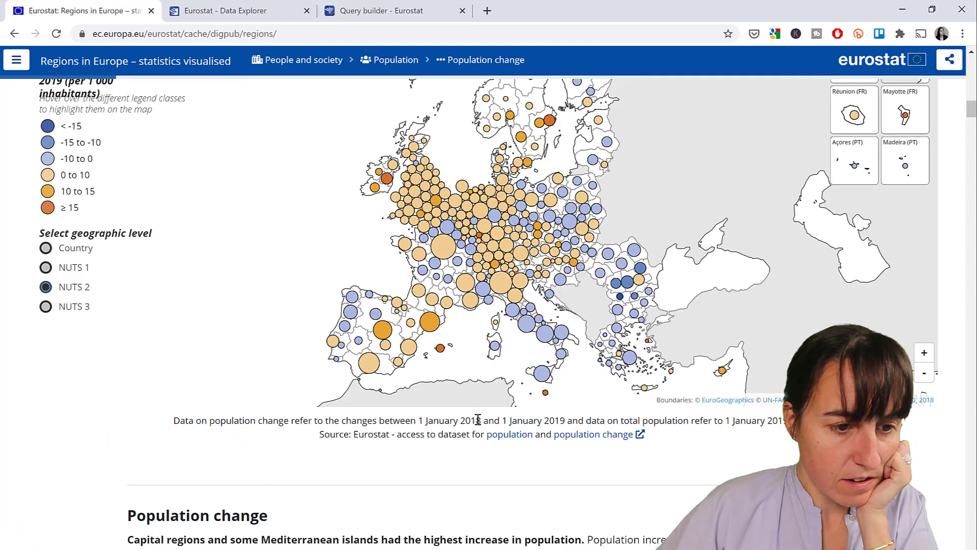
{"action": "mouse_move", "coordinate": [383, 330]}
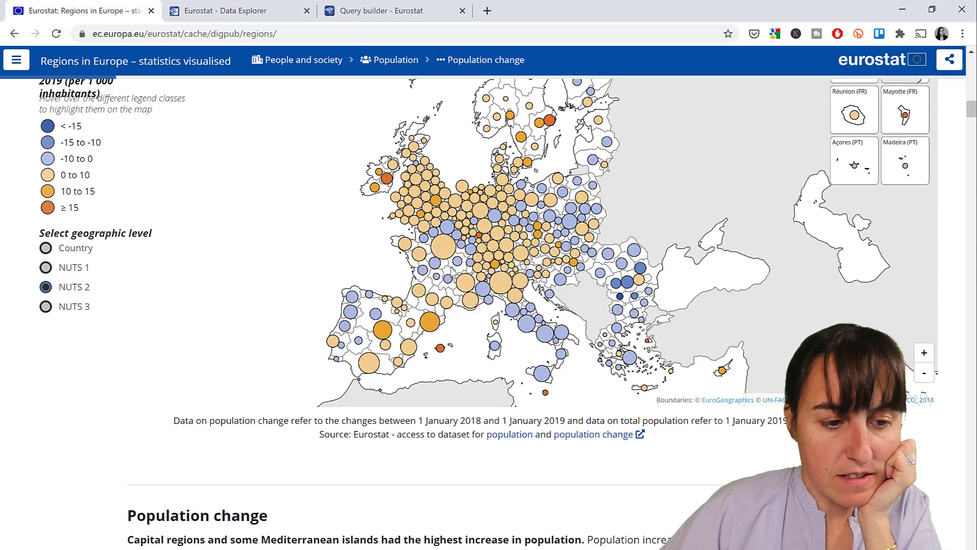
Examine the map's regional details for Düsseldorf and Ile-de-France, along with its population bubble sizes and population change legend classes.
{"action": "mouse_move", "coordinate": [481, 214]}
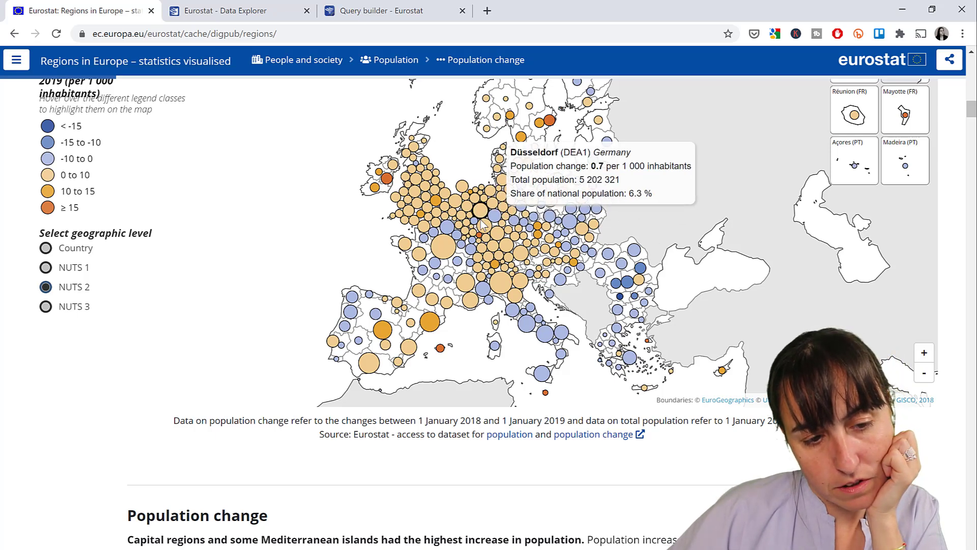
{"action": "mouse_move", "coordinate": [438, 253]}
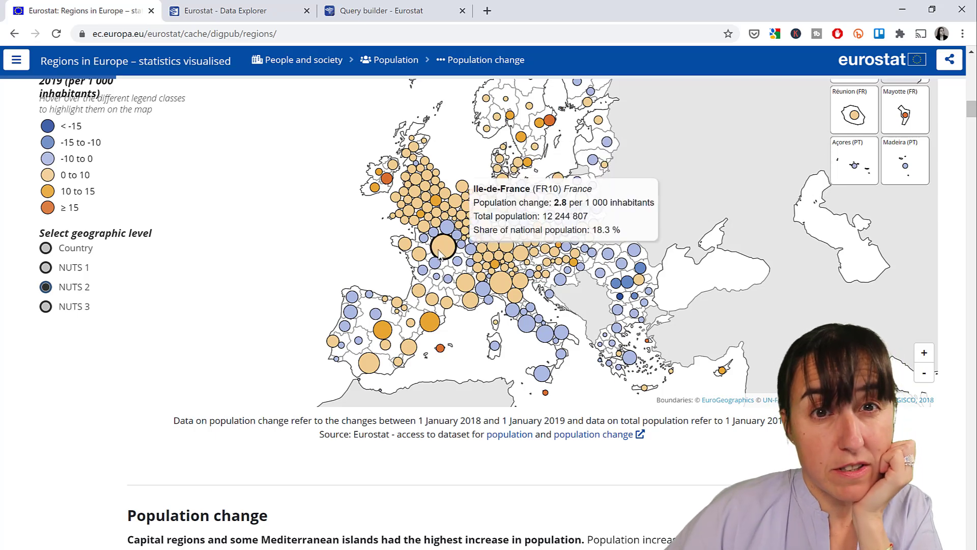
{"action": "scroll", "coordinate": [193, 178], "scroll_direction": "up", "scroll_amount": 1}
{"action": "scroll", "coordinate": [192, 178], "scroll_direction": "up", "scroll_amount": 3}
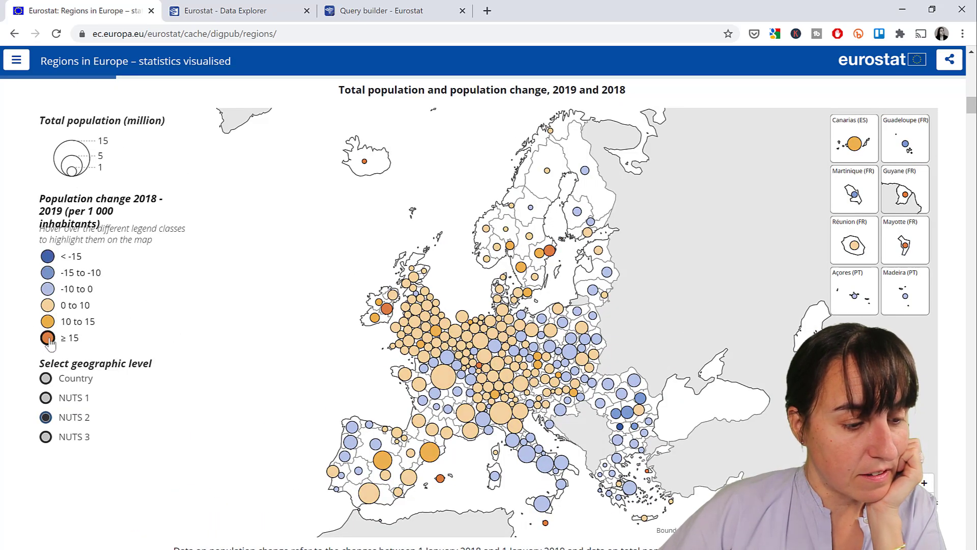
{"action": "mouse_move", "coordinate": [49, 343]}
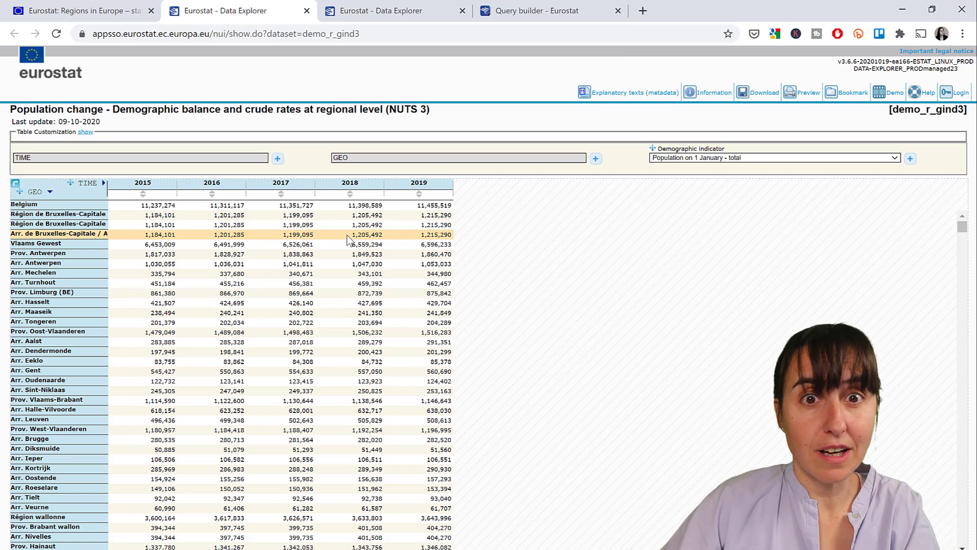
{"action": "left_click", "coordinate": [108, 15]}
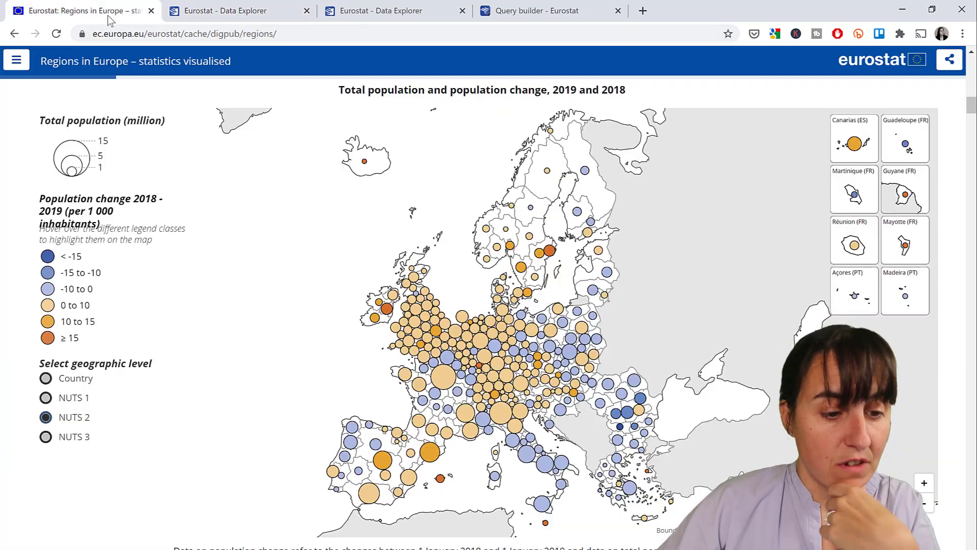
{"action": "mouse_move", "coordinate": [452, 381]}
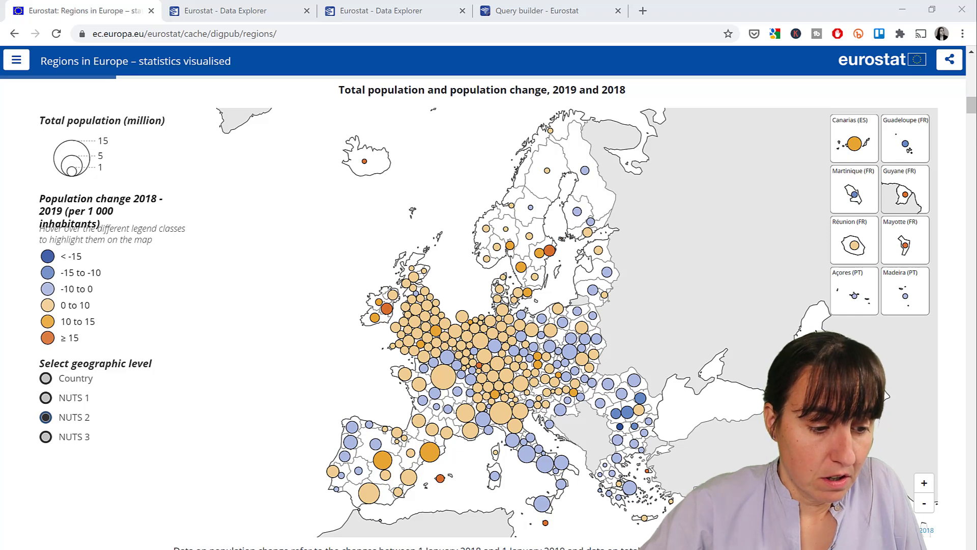
Switch to Power BI Desktop, look over the Population 2014-19 table's data and return to the blank report page.
{"action": "left_click", "coordinate": [203, 532]}
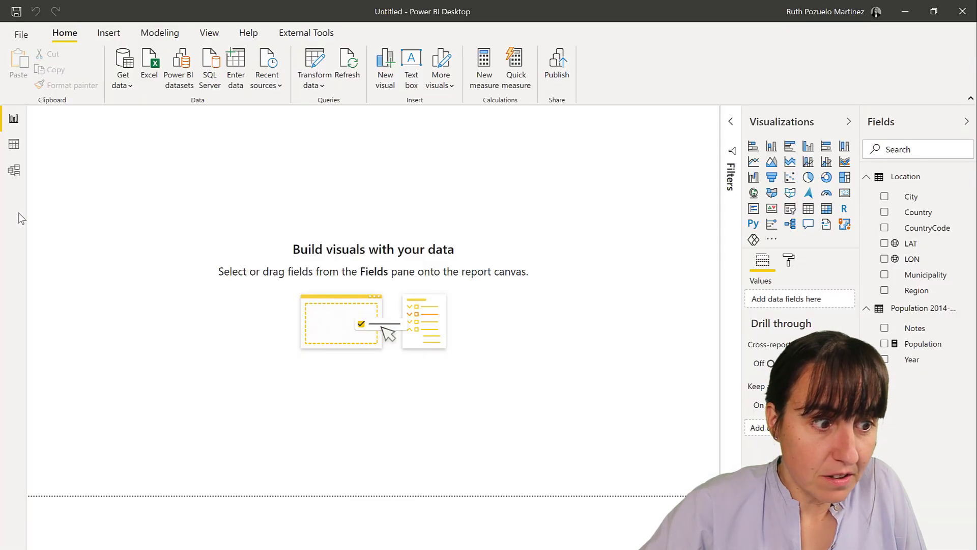
{"action": "left_click", "coordinate": [14, 148]}
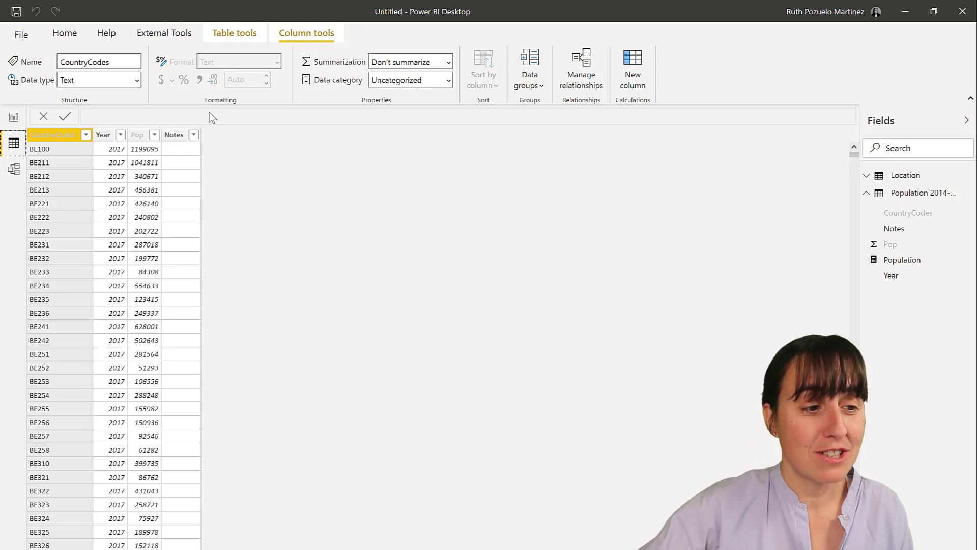
{"action": "left_click", "coordinate": [14, 118]}
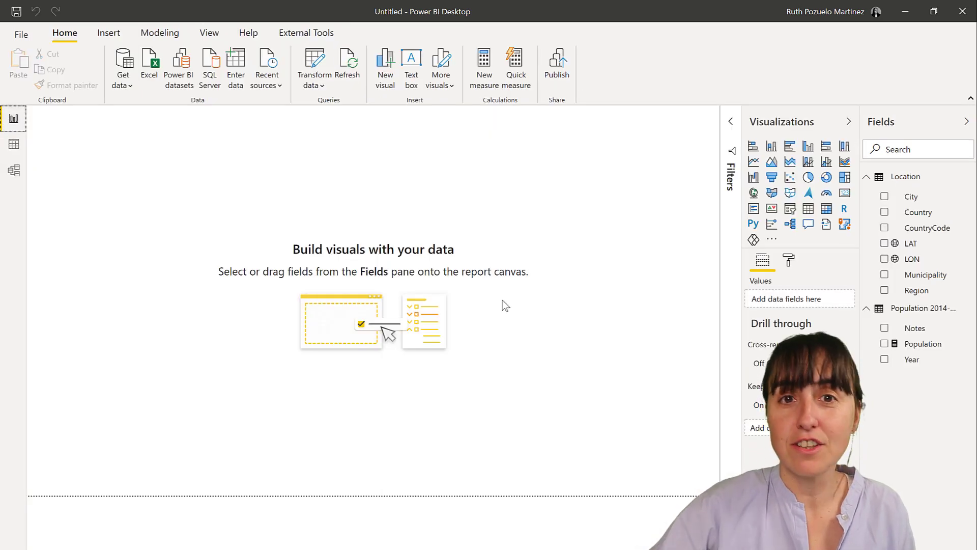